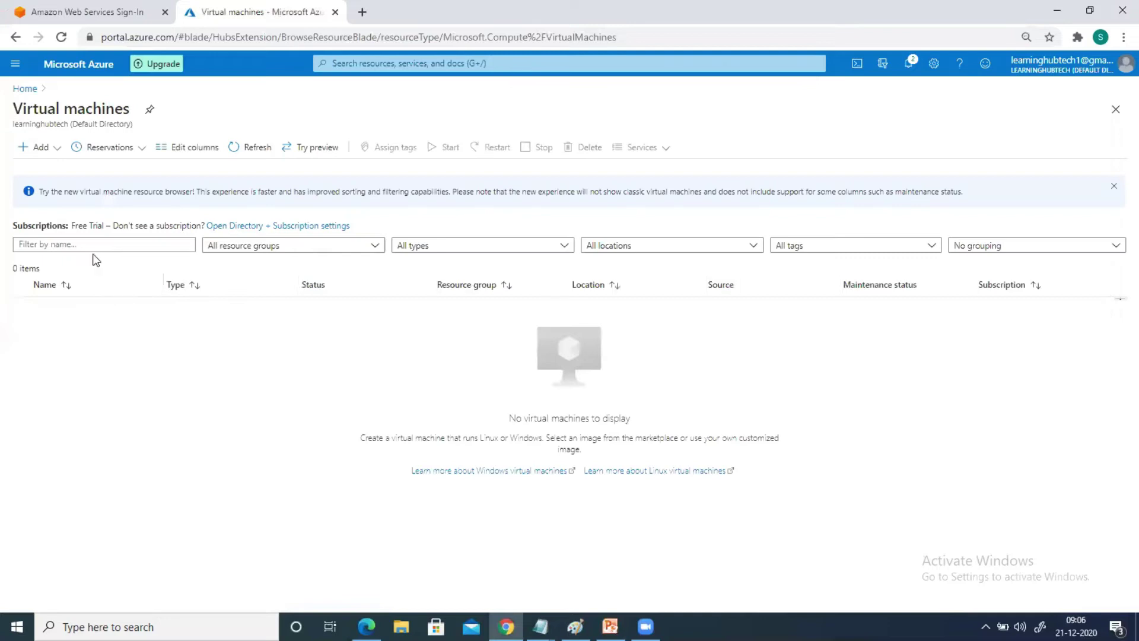
Start a new virtual machine and name it Managed-disk-vm
left_click(38, 148)
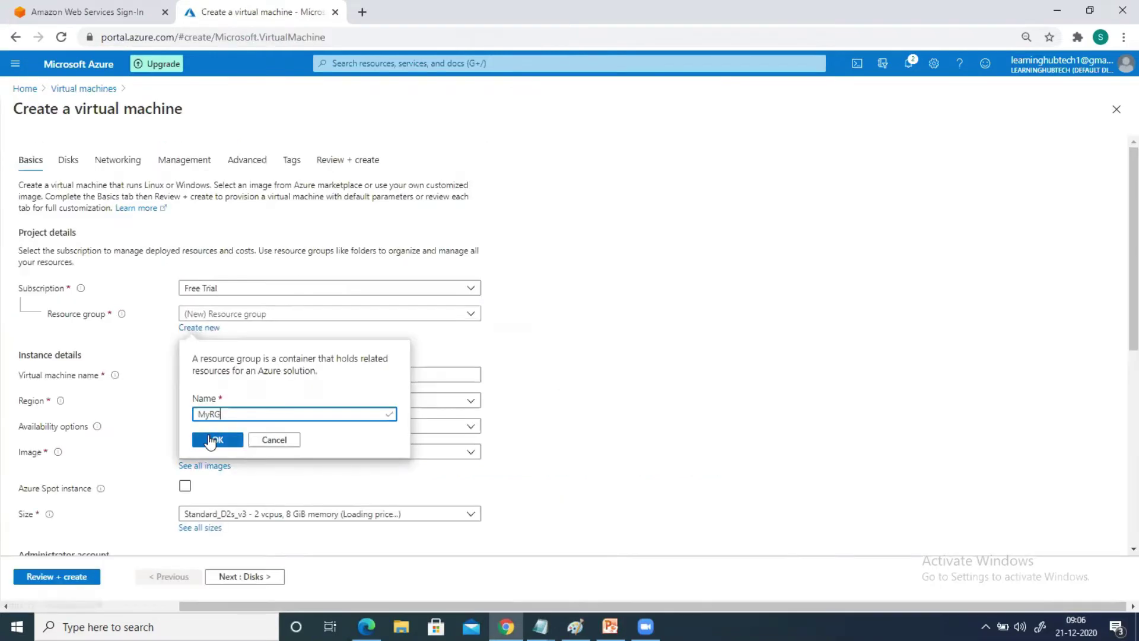
left_click(223, 439)
left_click(204, 376)
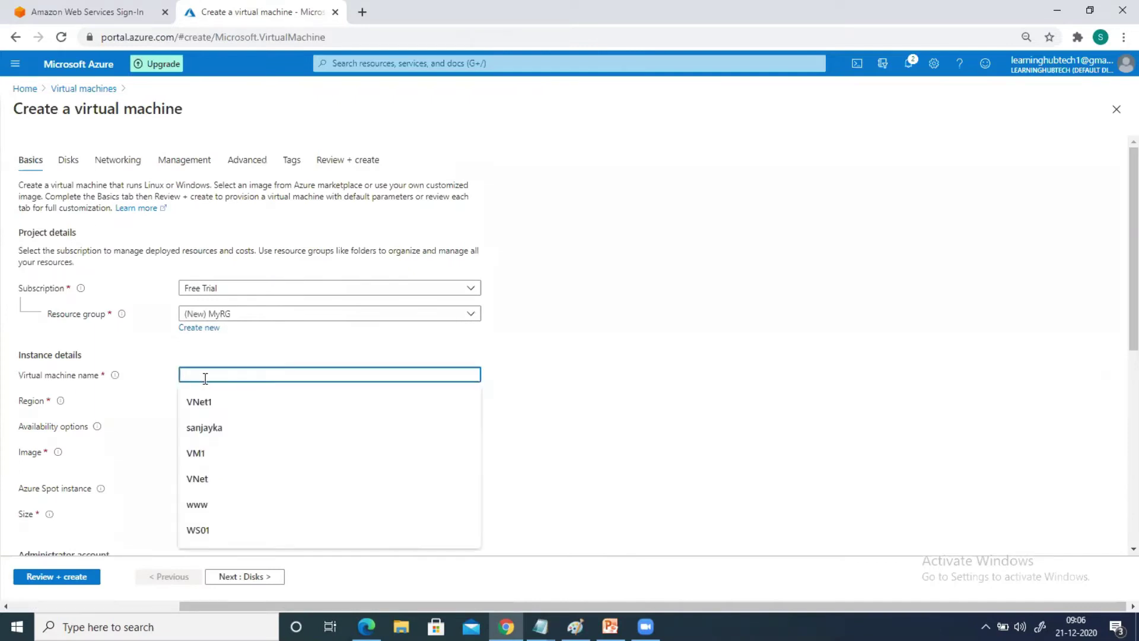
type("Managed")
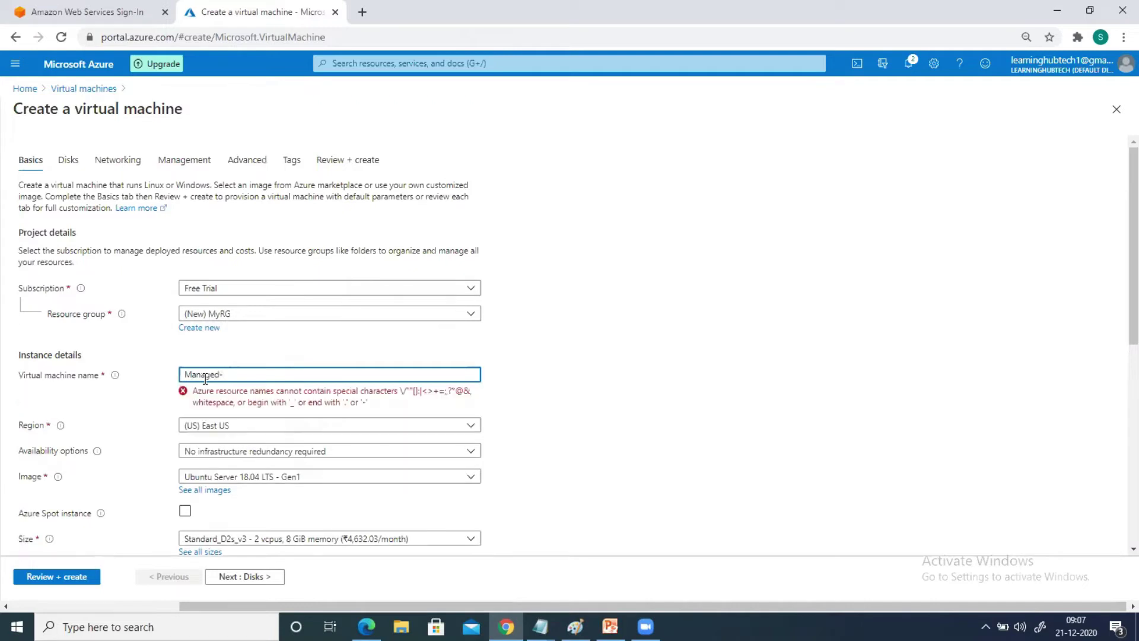
type("-dish")
key("BackSpace")
type("k-vm")
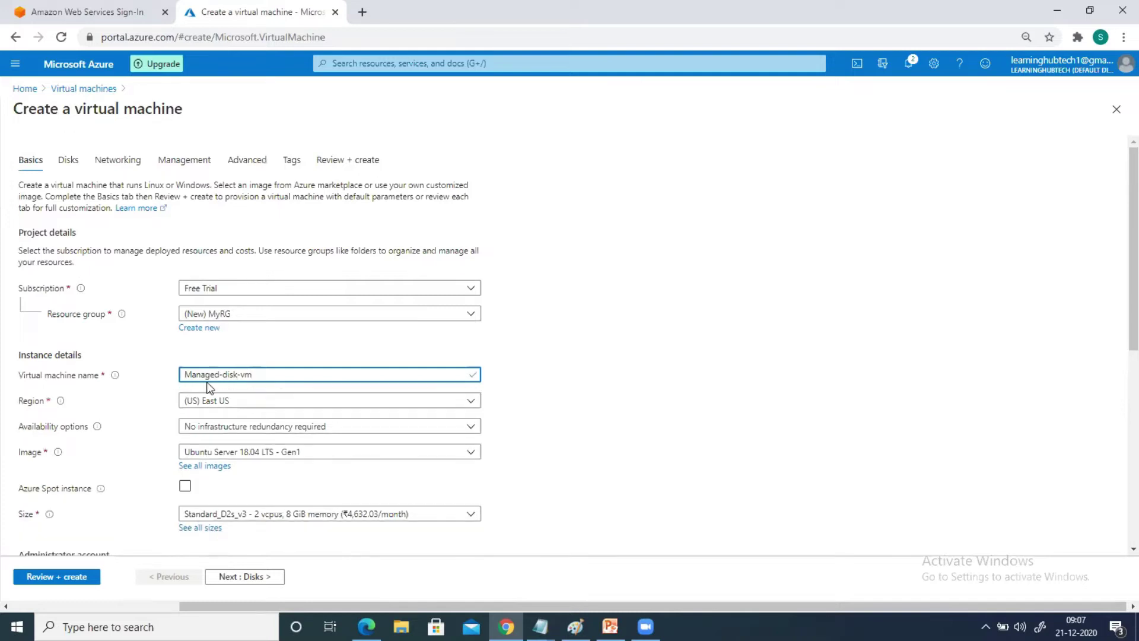
Set the region to Central US and the image to Windows Server 2016 Datacenter
left_click(238, 411)
type("c")
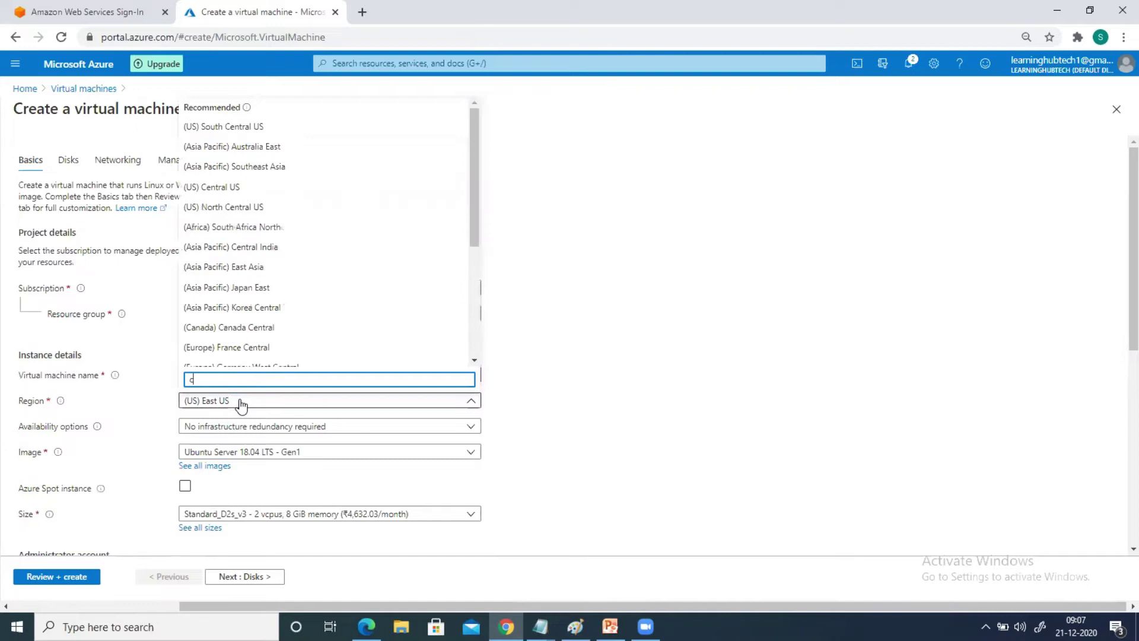
type("entra")
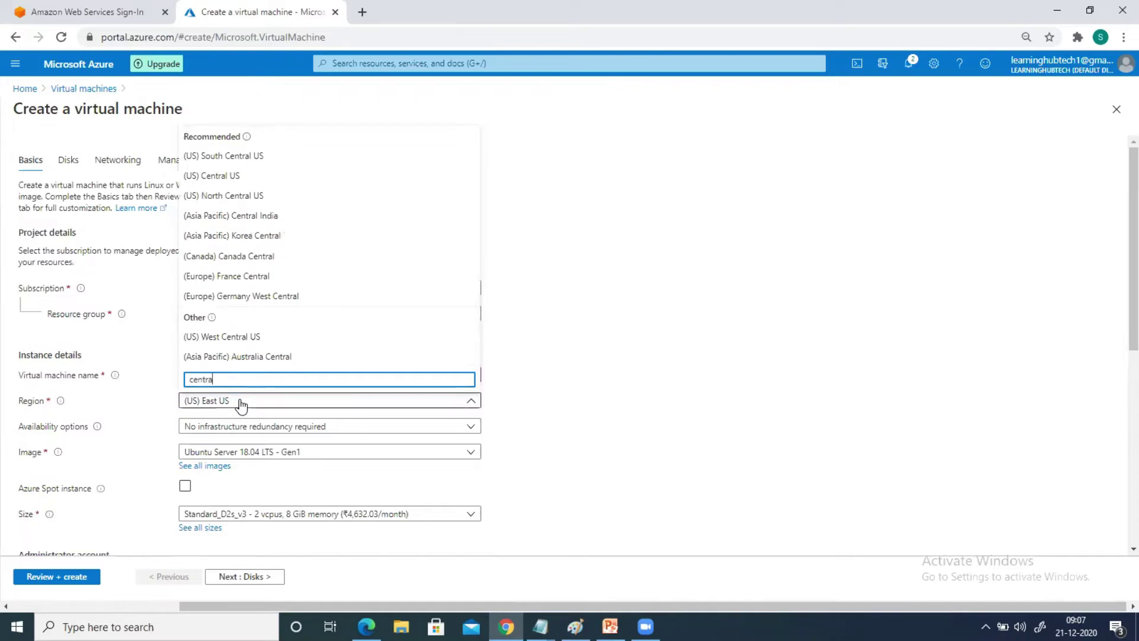
type("l us")
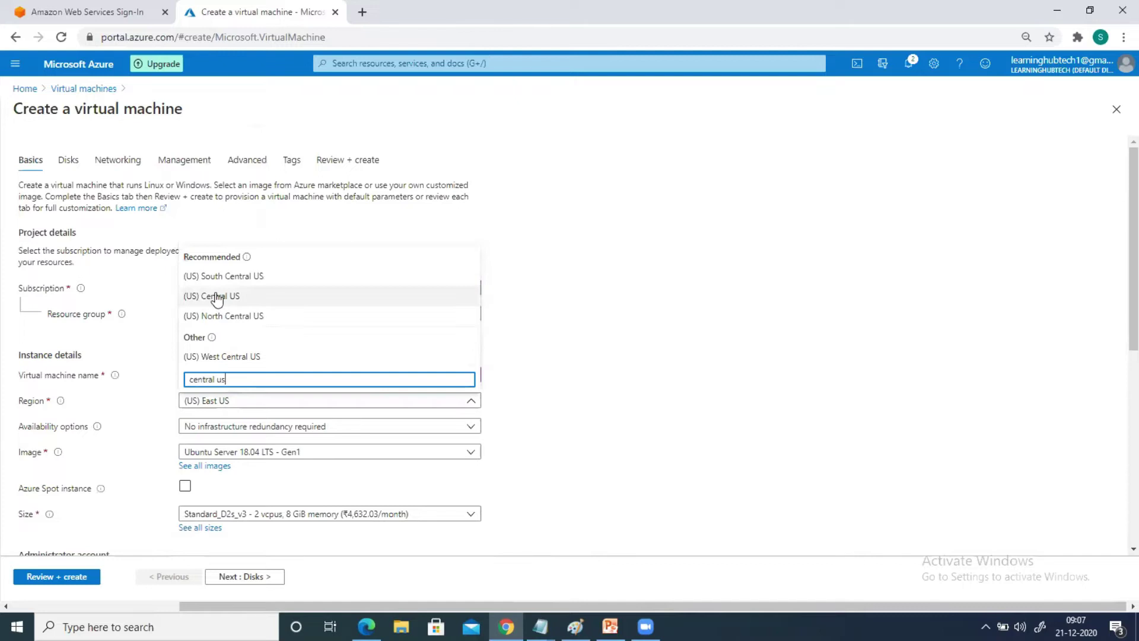
left_click(221, 296)
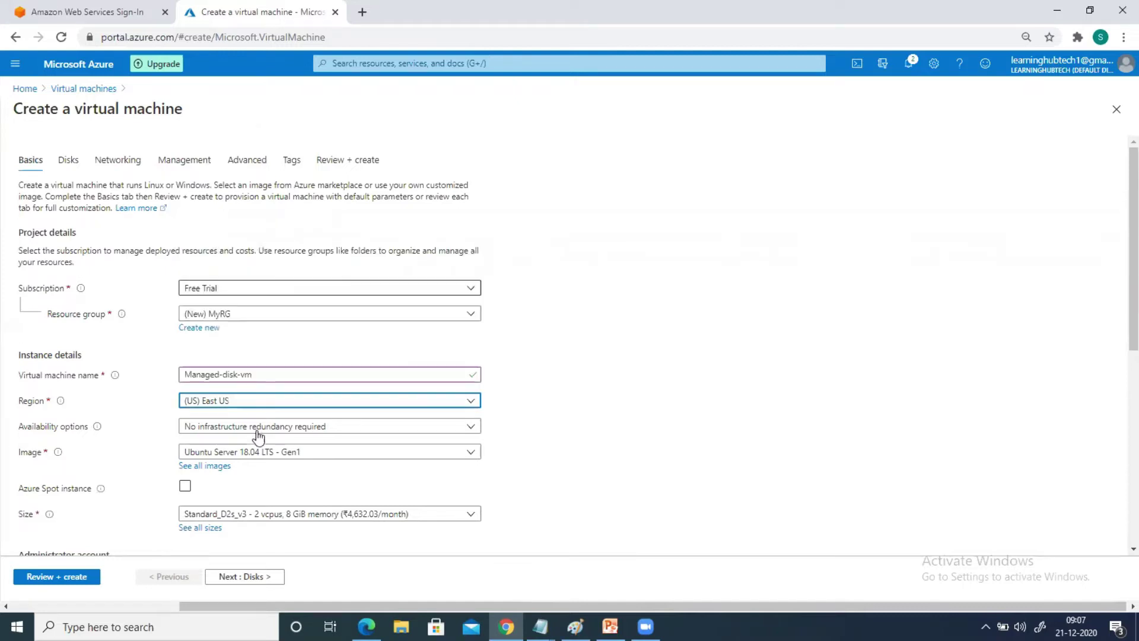
left_click(237, 453)
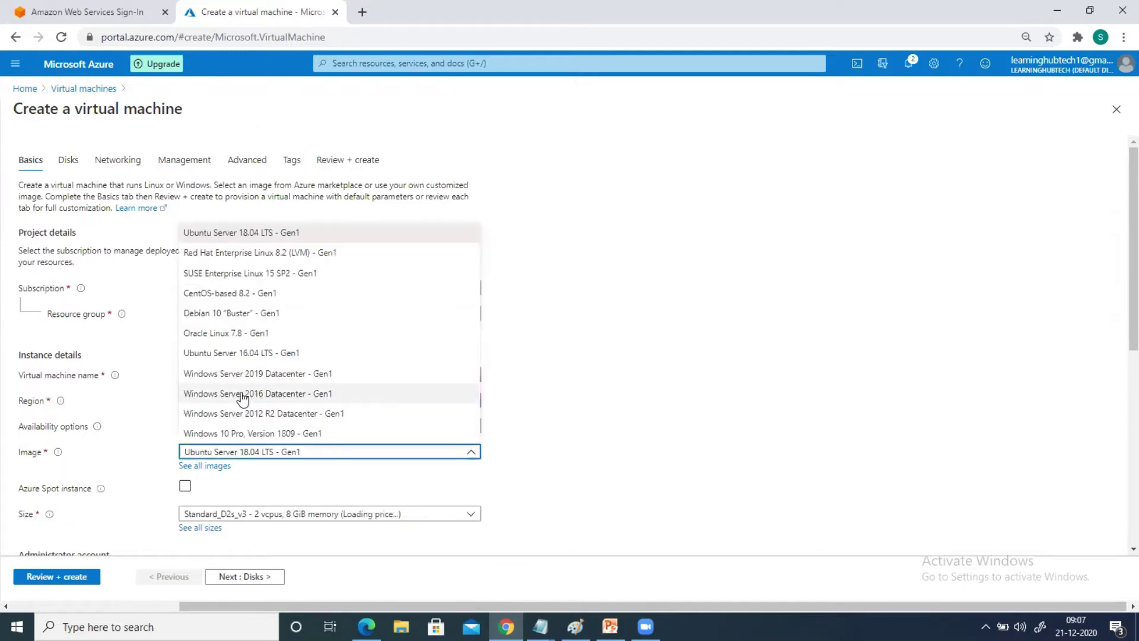
left_click(290, 394)
Enter the administrator username and password, then continue to the disk settings
scroll(303, 498, "down", 3)
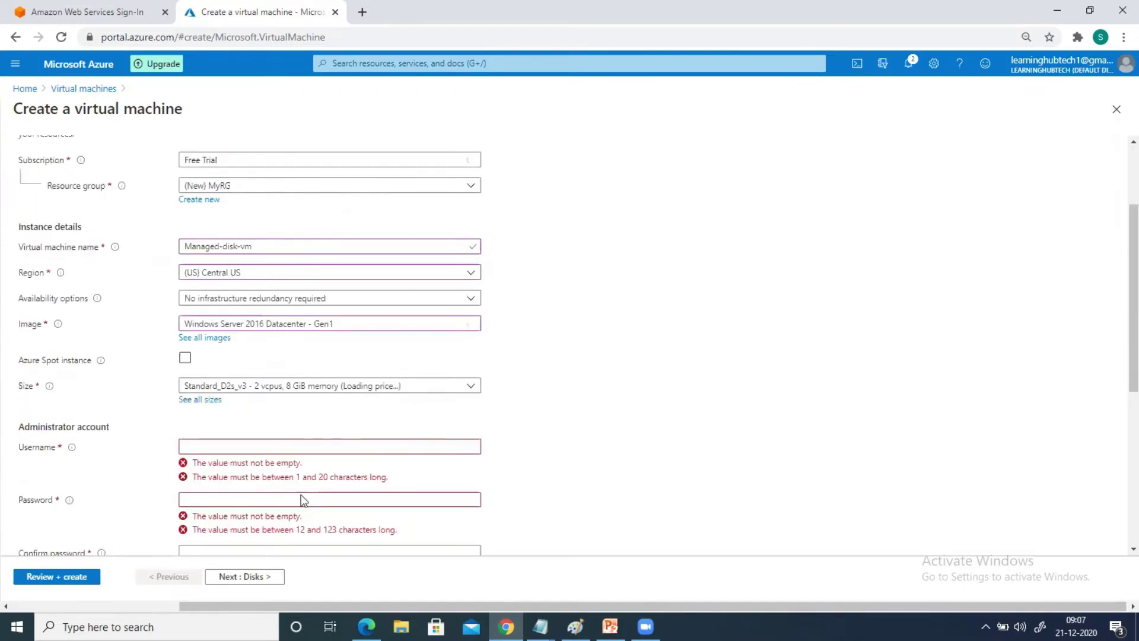
left_click(233, 358)
type("sanjayka")
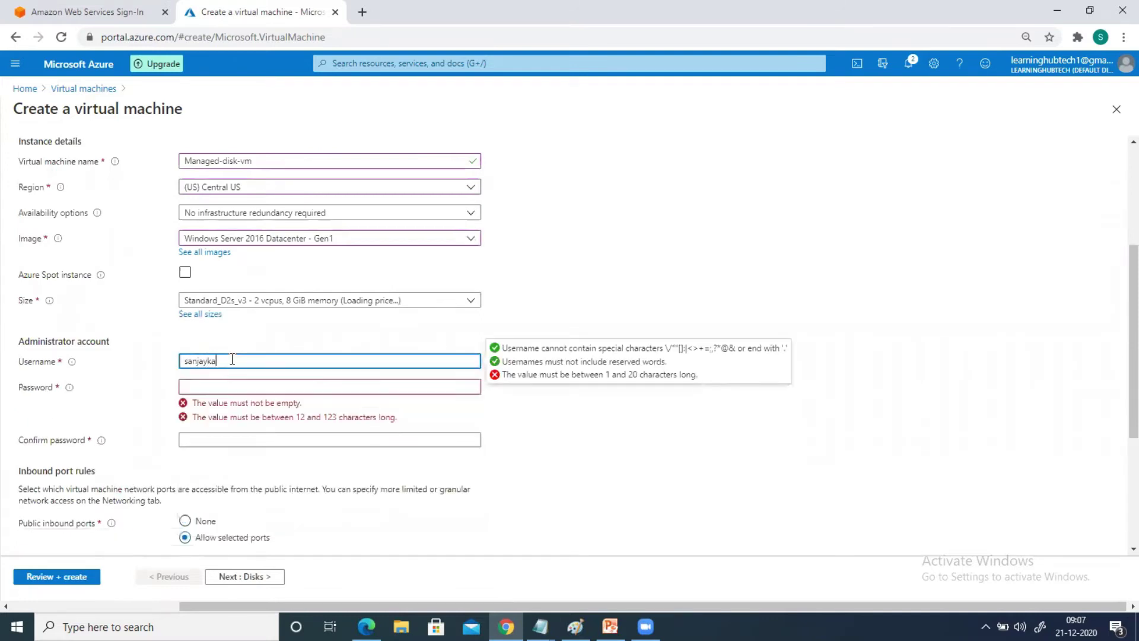
key("Tab")
type("••••••••••")
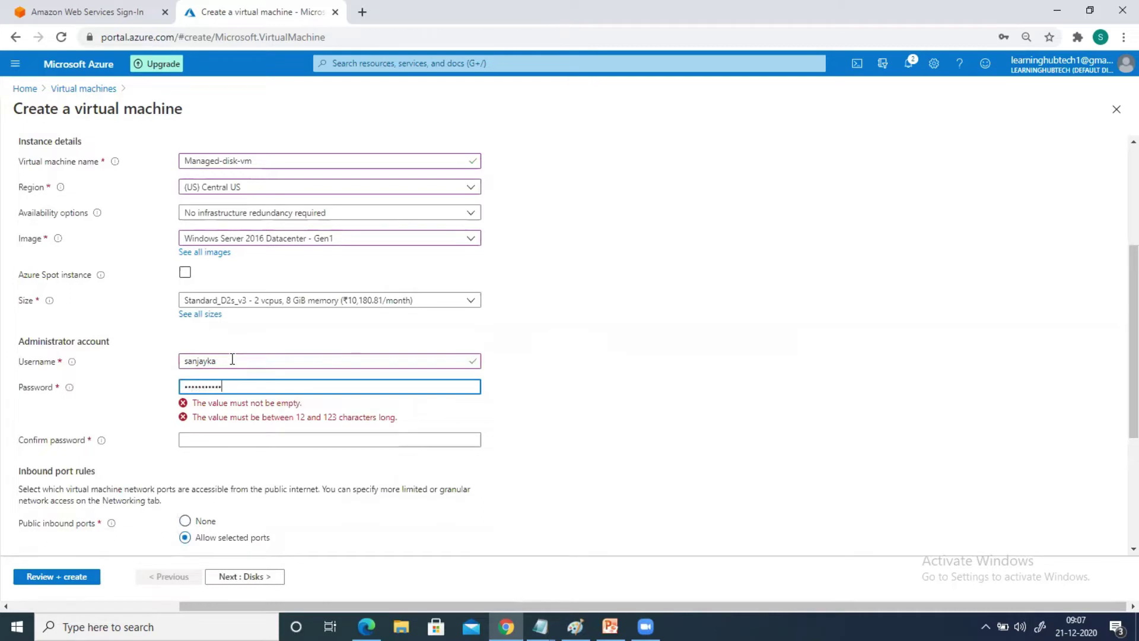
key("Tab")
type("••••••••••••")
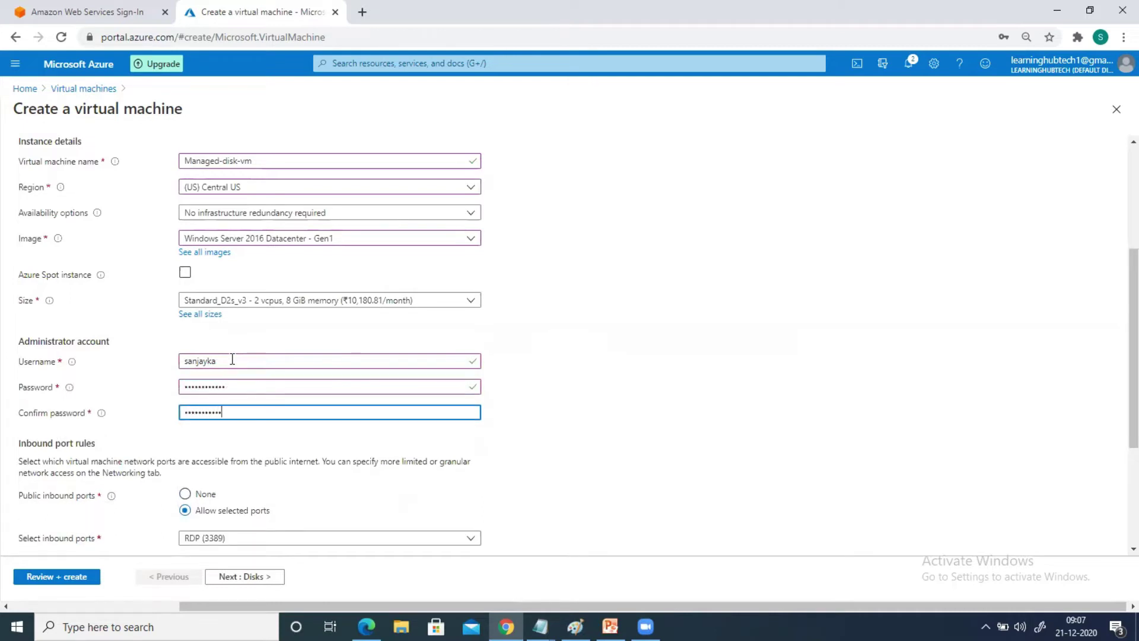
scroll(269, 422, "down", 3)
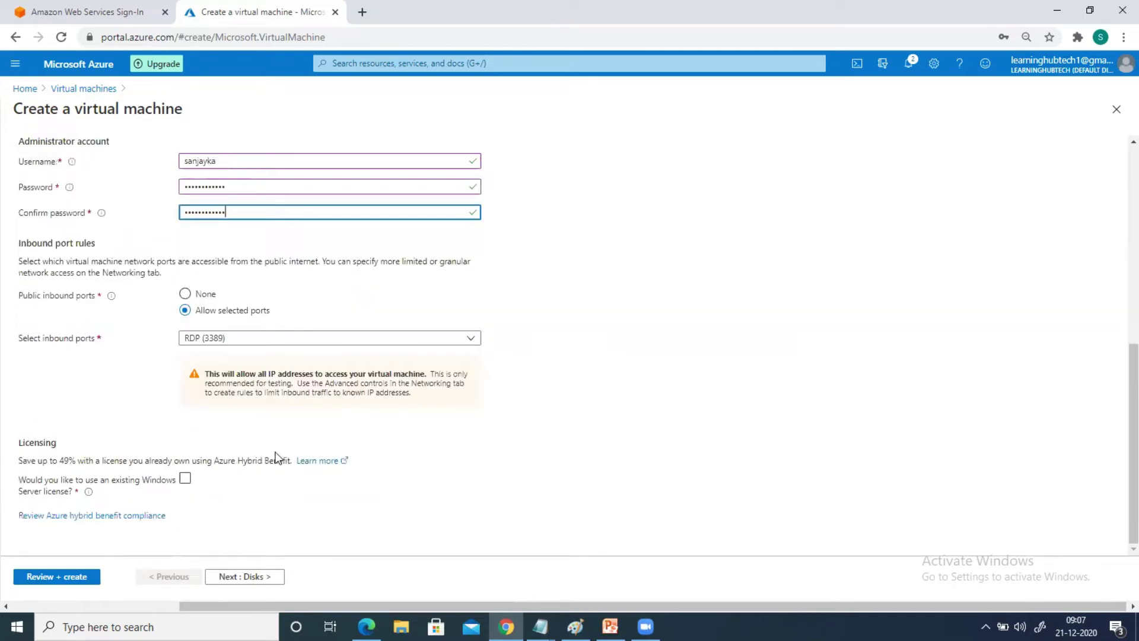
left_click(245, 576)
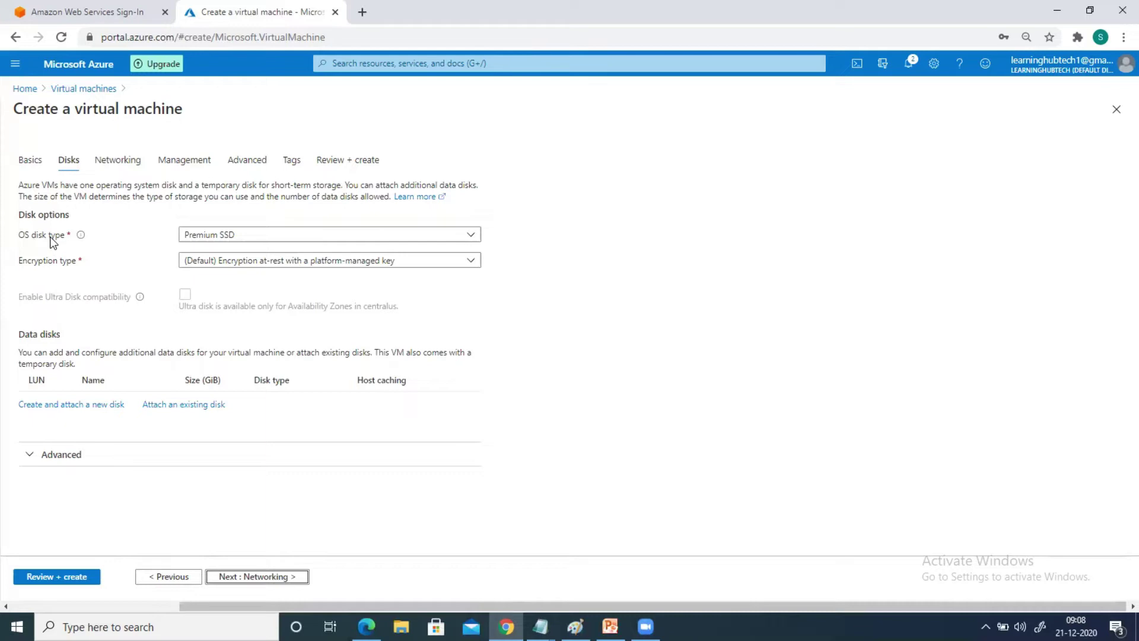
Show the available OS disk types in the Disks tab dropdown
left_click(250, 235)
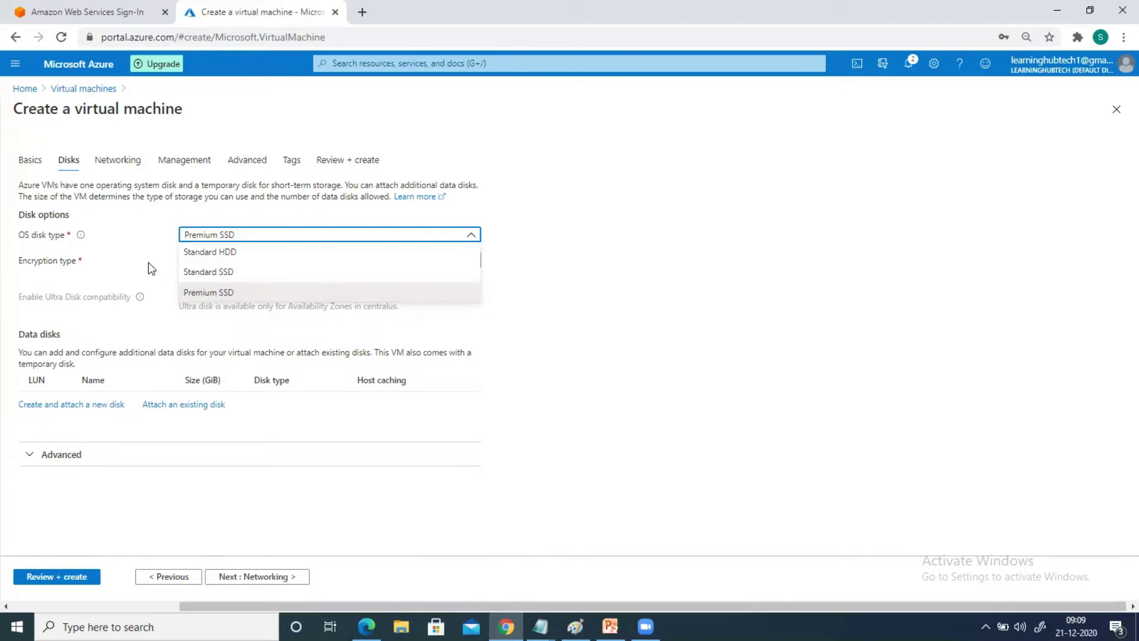
Set the OS disk type to Standard HDD and return to the Basics tab
left_click(199, 254)
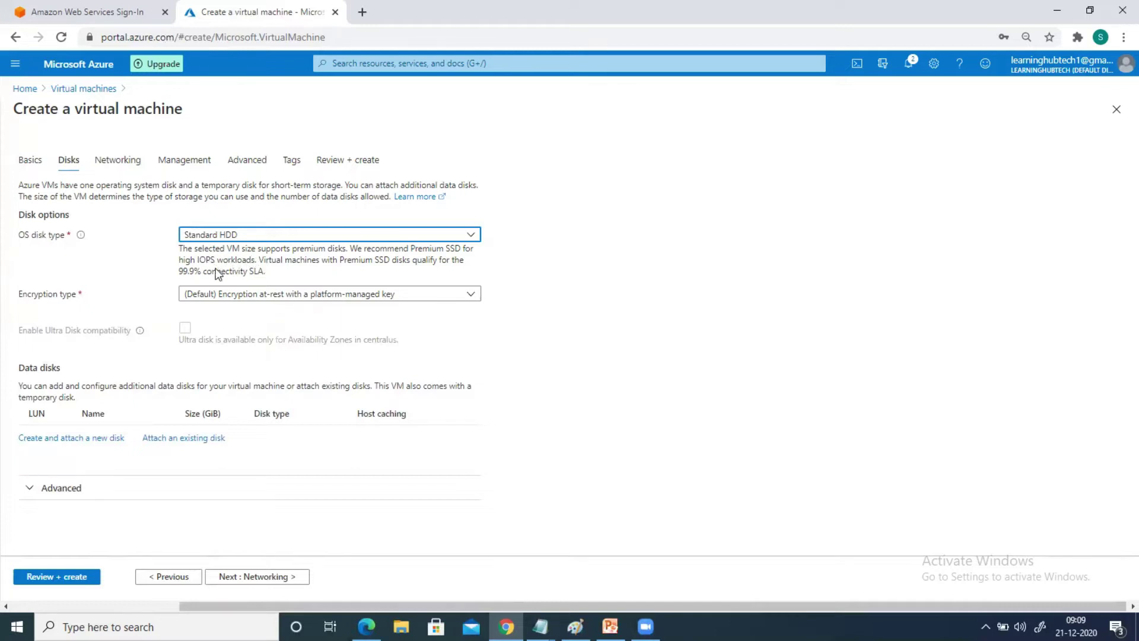
left_click(225, 237)
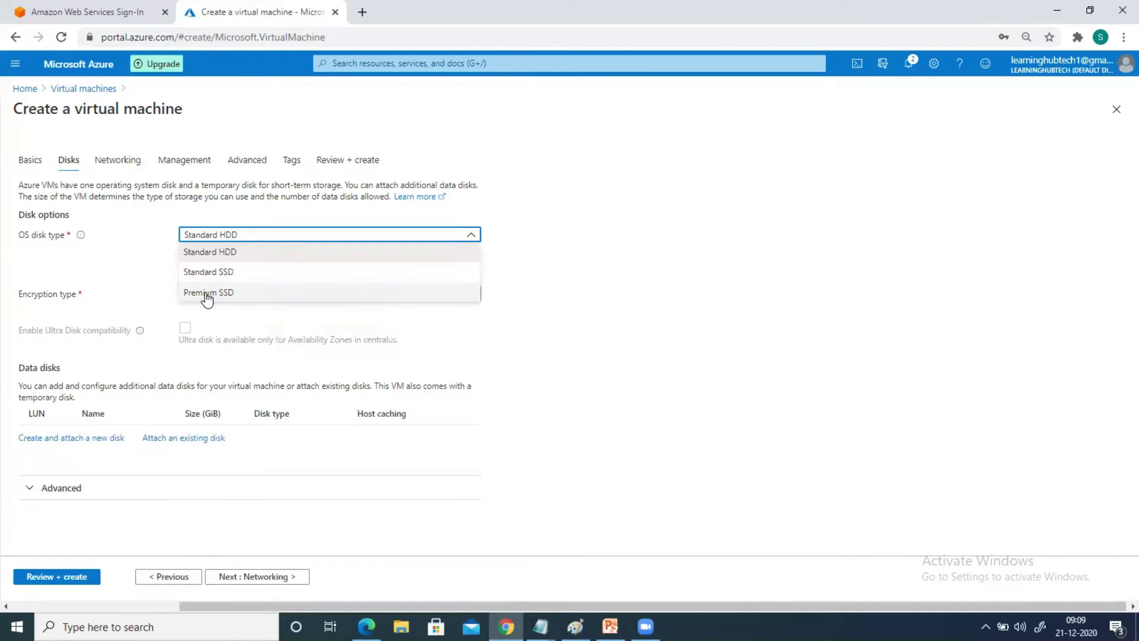
left_click(133, 254)
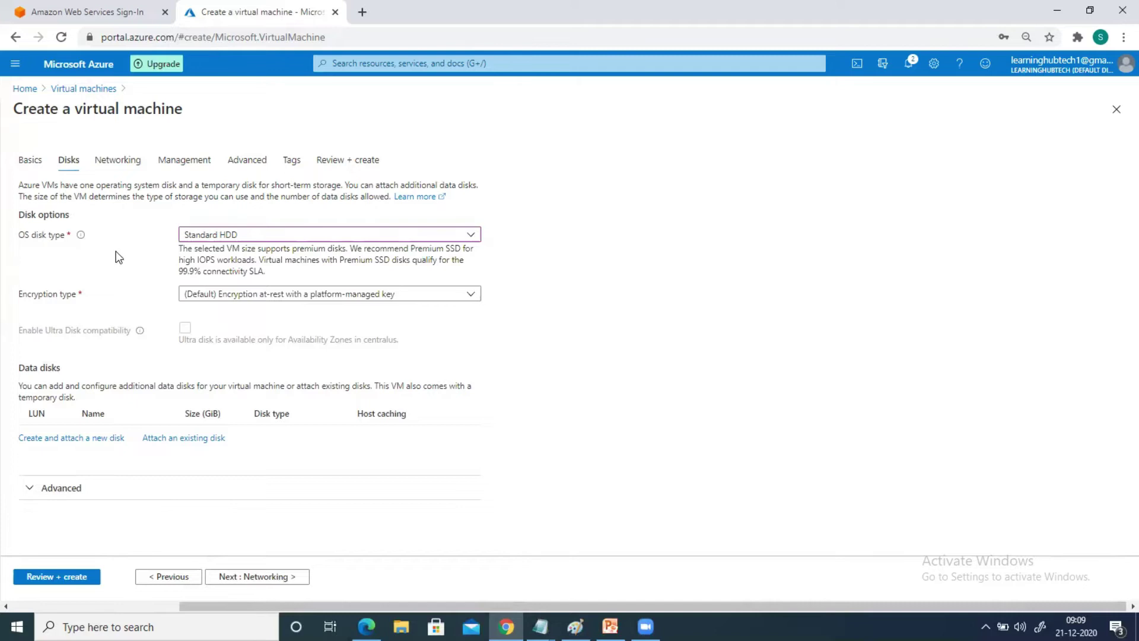
left_click(18, 162)
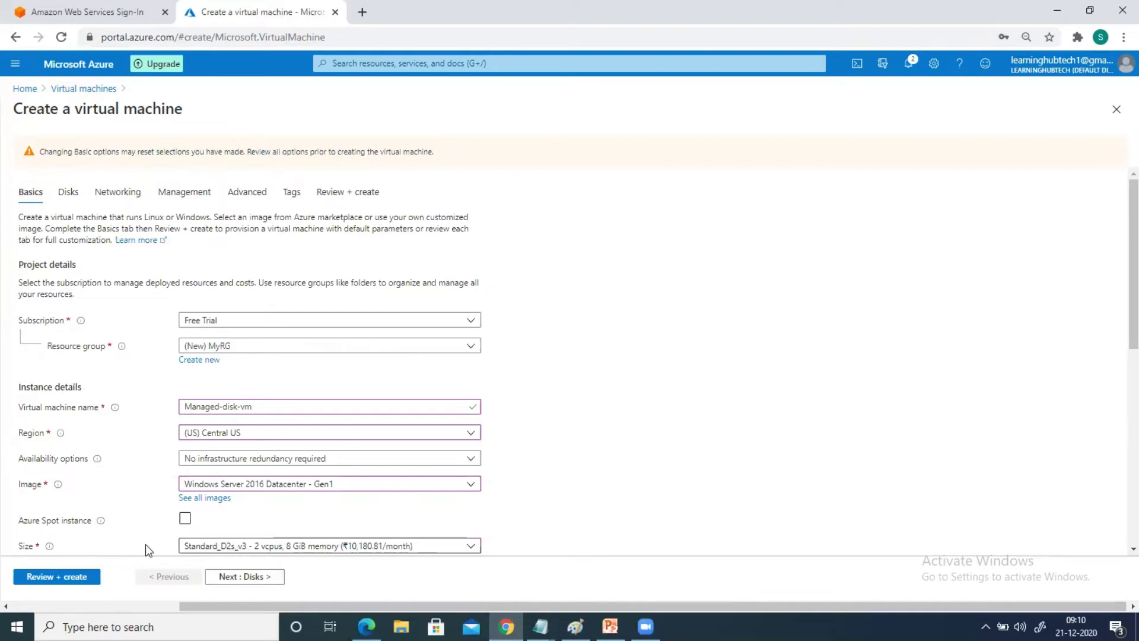
On the Disks tab, switch the OS disk type between Standard HDD and Premium SSD, ending on Premium SSD
left_click(68, 192)
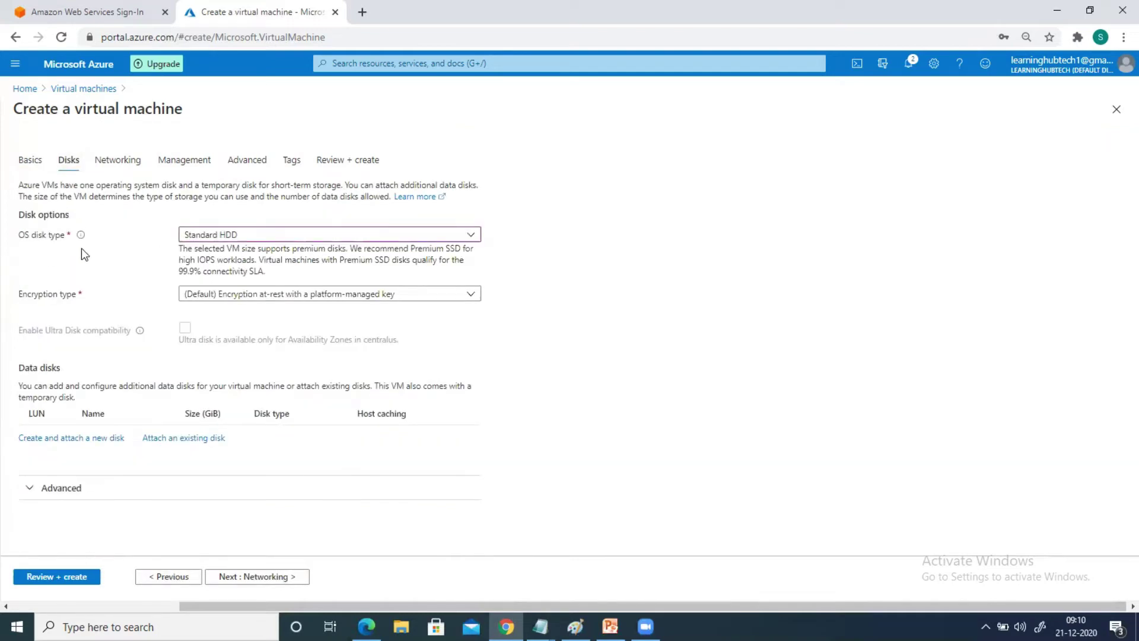
left_click(202, 235)
left_click(210, 292)
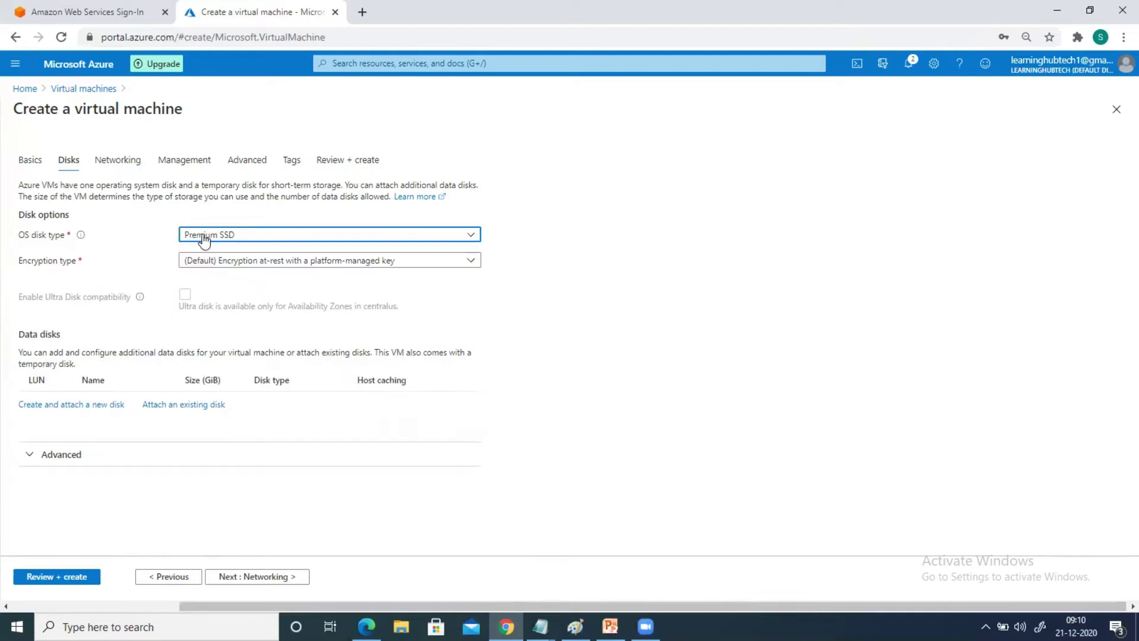
left_click(203, 237)
left_click(202, 253)
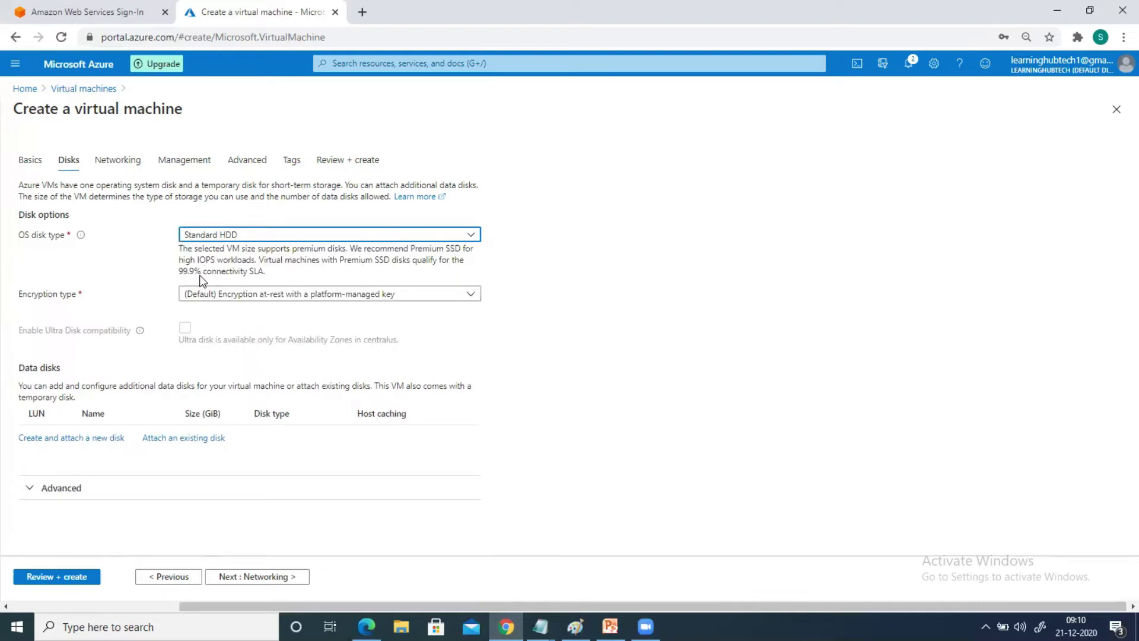
left_click(208, 234)
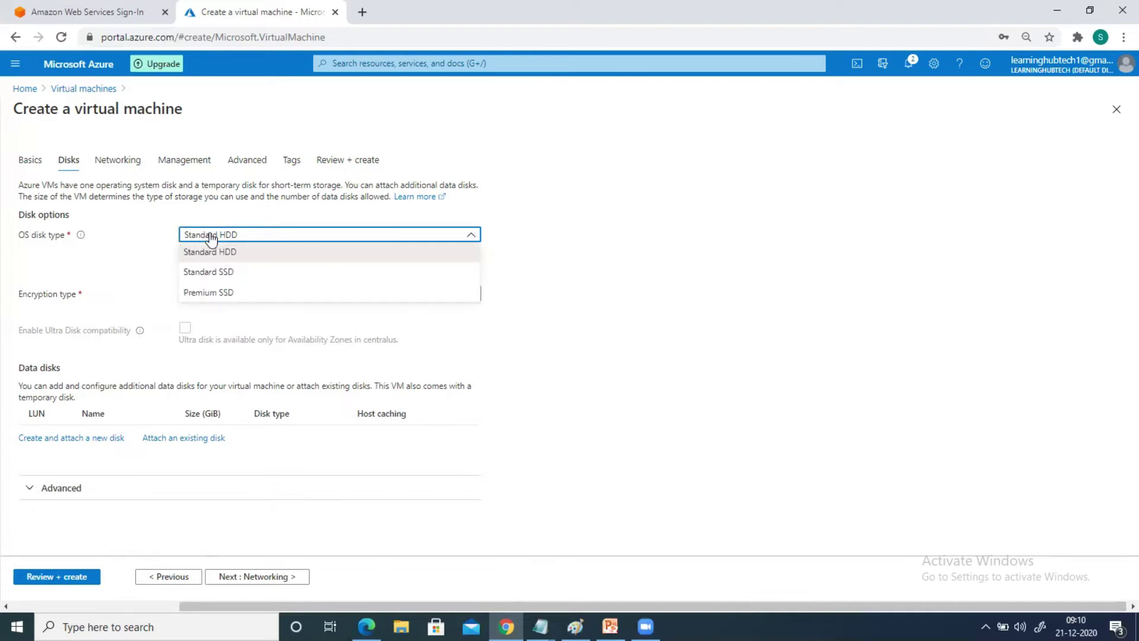
left_click(148, 254)
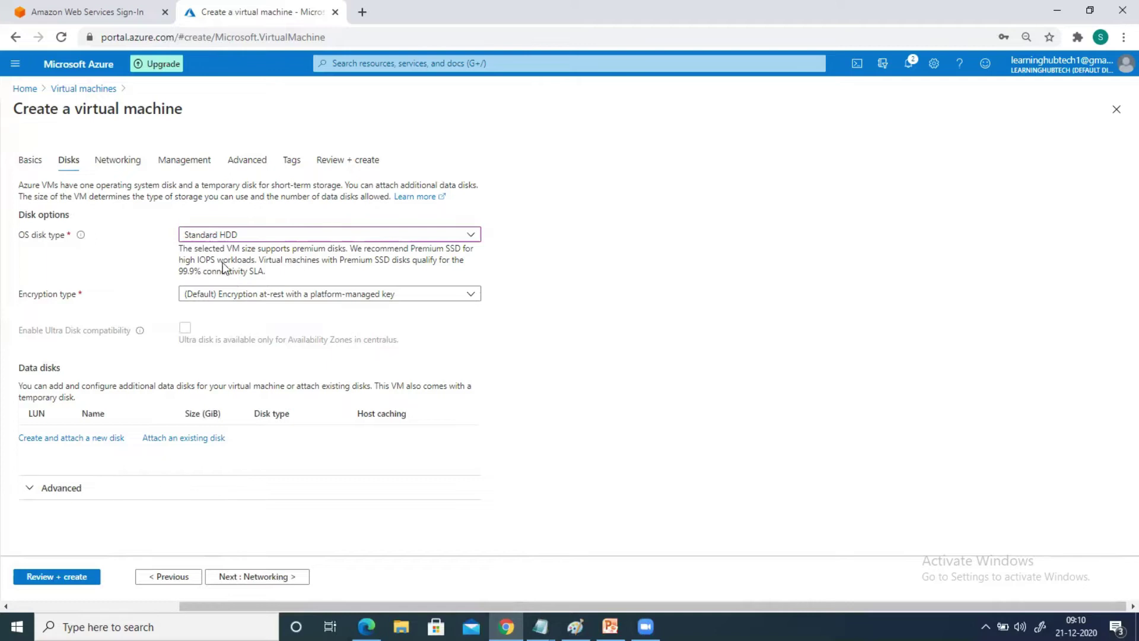
left_click(219, 238)
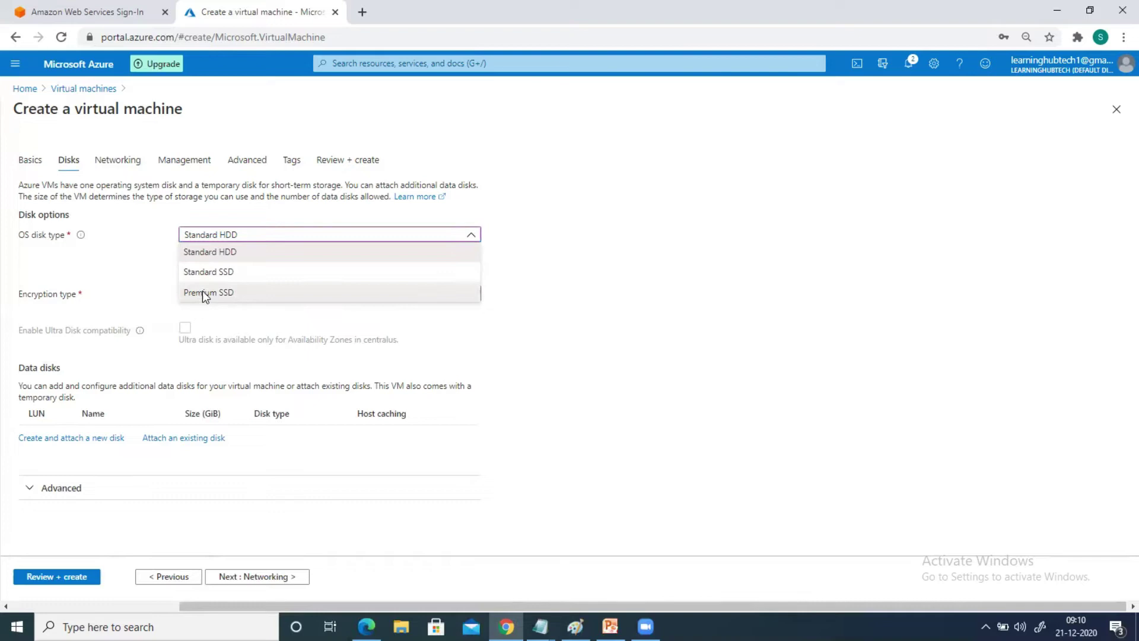
left_click(205, 293)
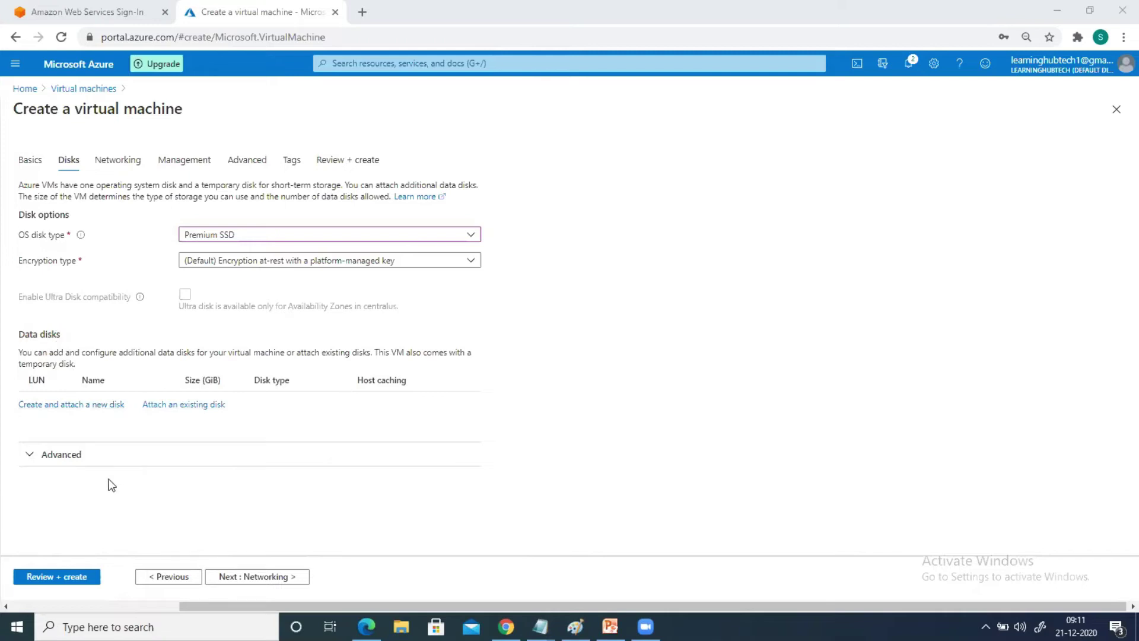
left_click(32, 465)
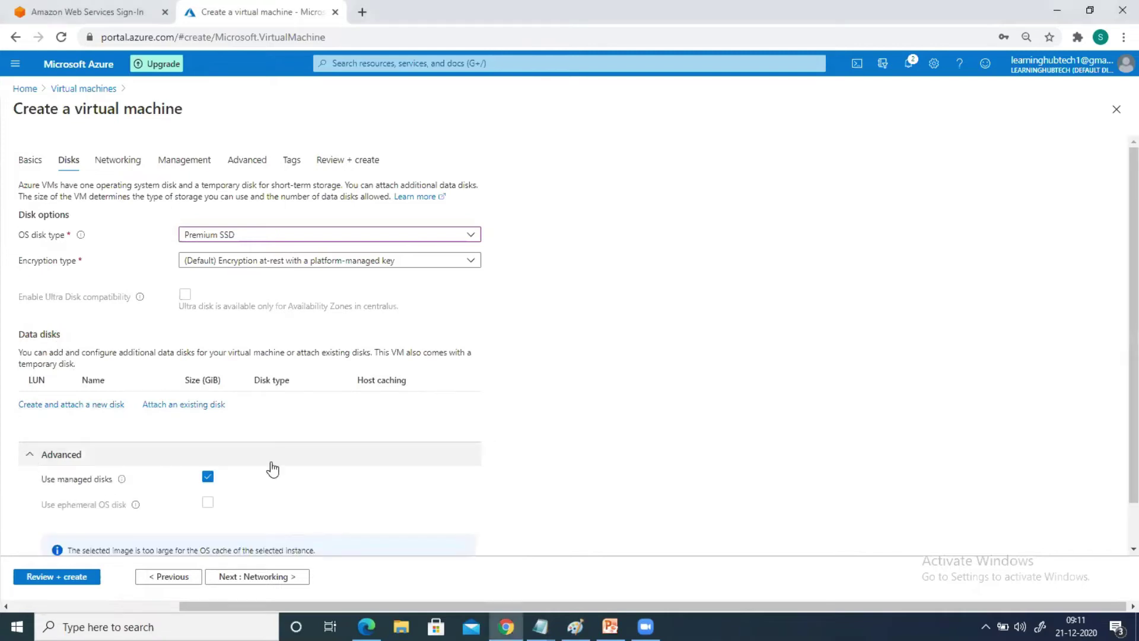
scroll(672, 424, "down", 1)
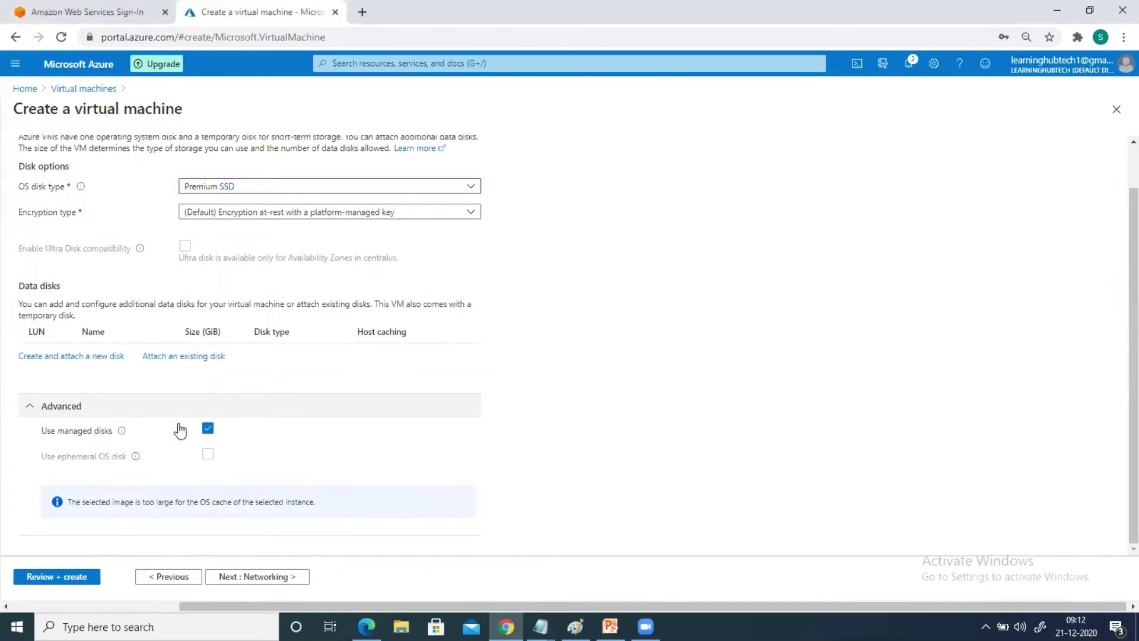
left_click(33, 409)
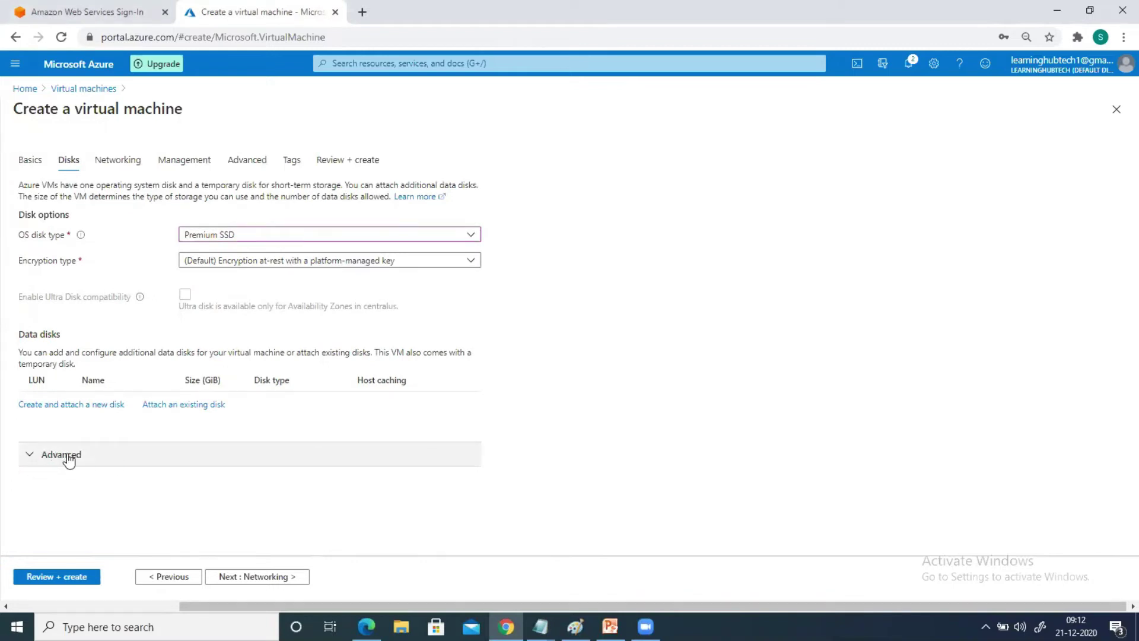
left_click(28, 458)
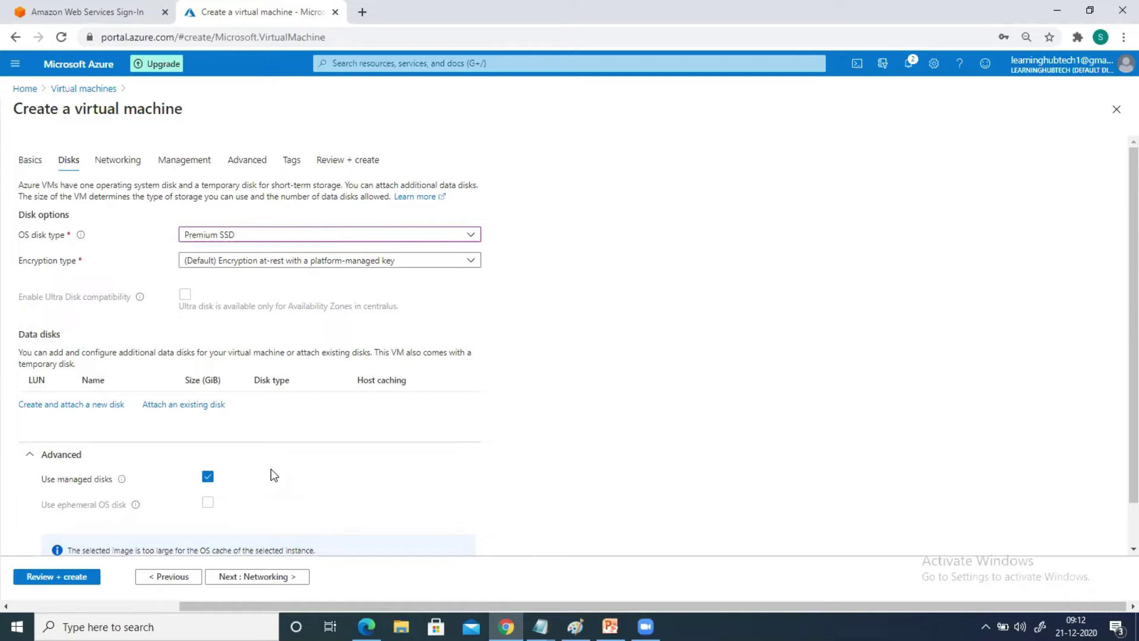
scroll(289, 474, "down", 1)
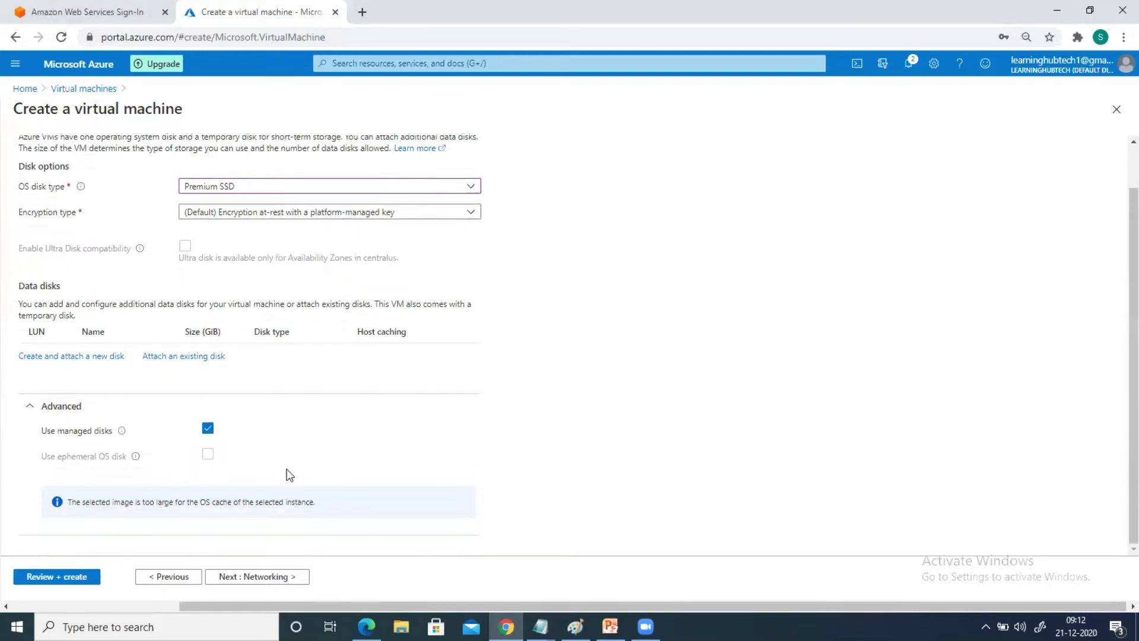
left_click(208, 429)
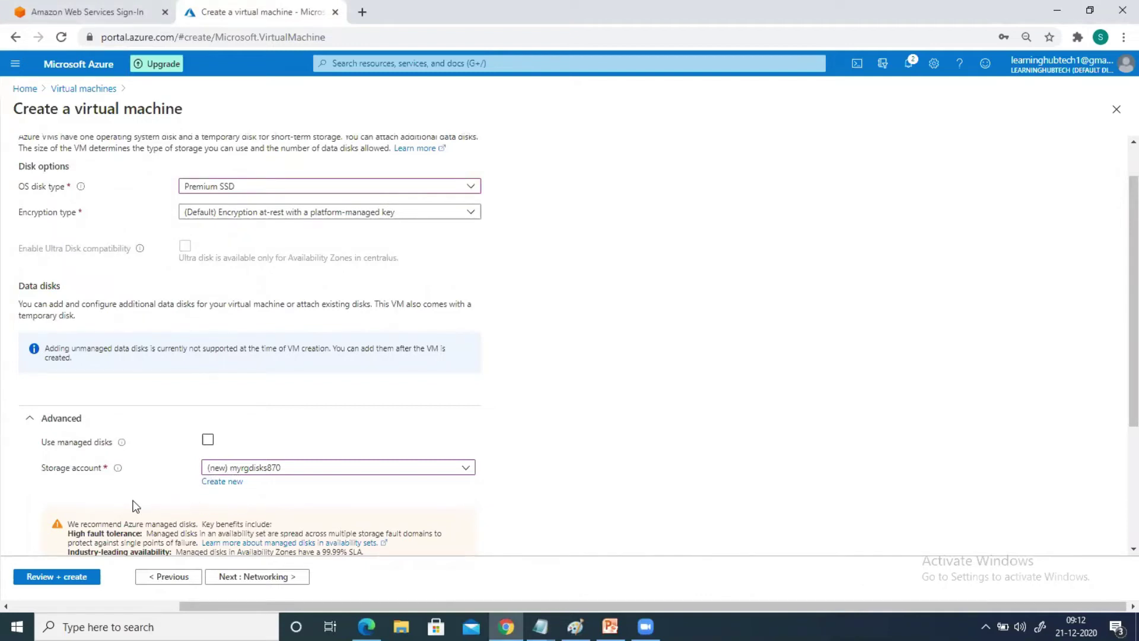
scroll(134, 504, "down", 3)
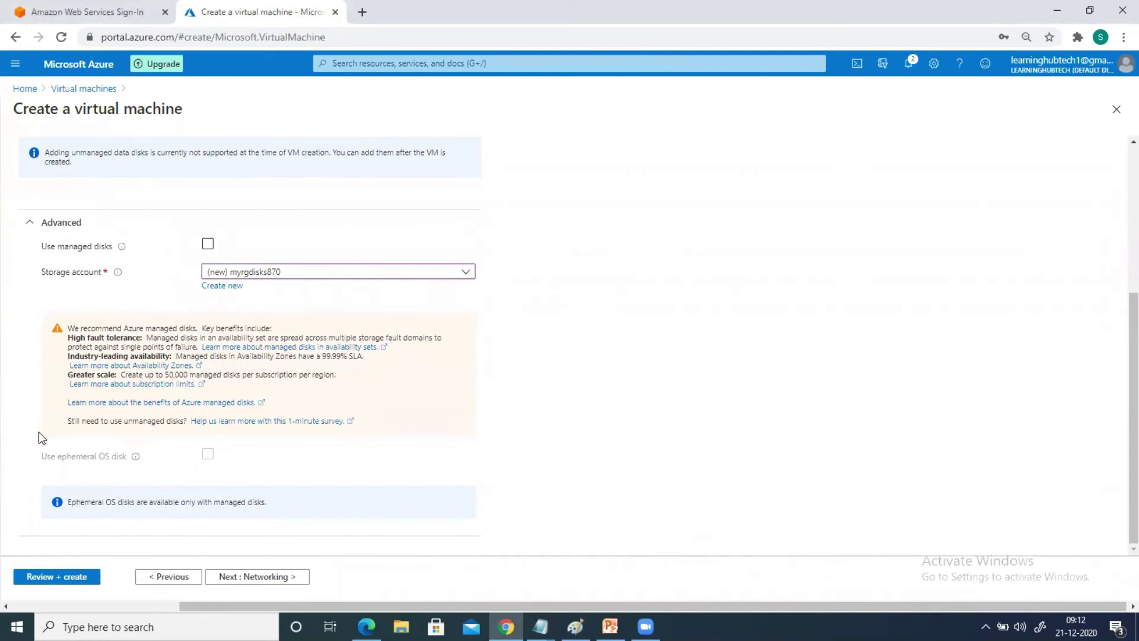
left_click(208, 244)
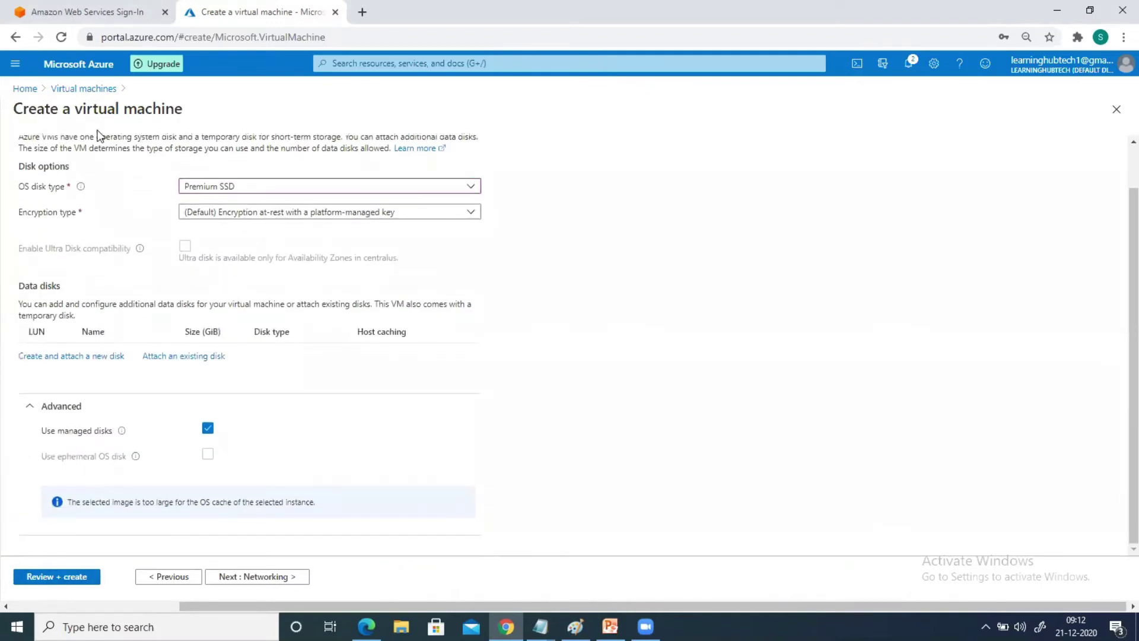
scroll(98, 211, "up", 1)
Check Networking, review the managed-disk VM, and create it
left_click(113, 161)
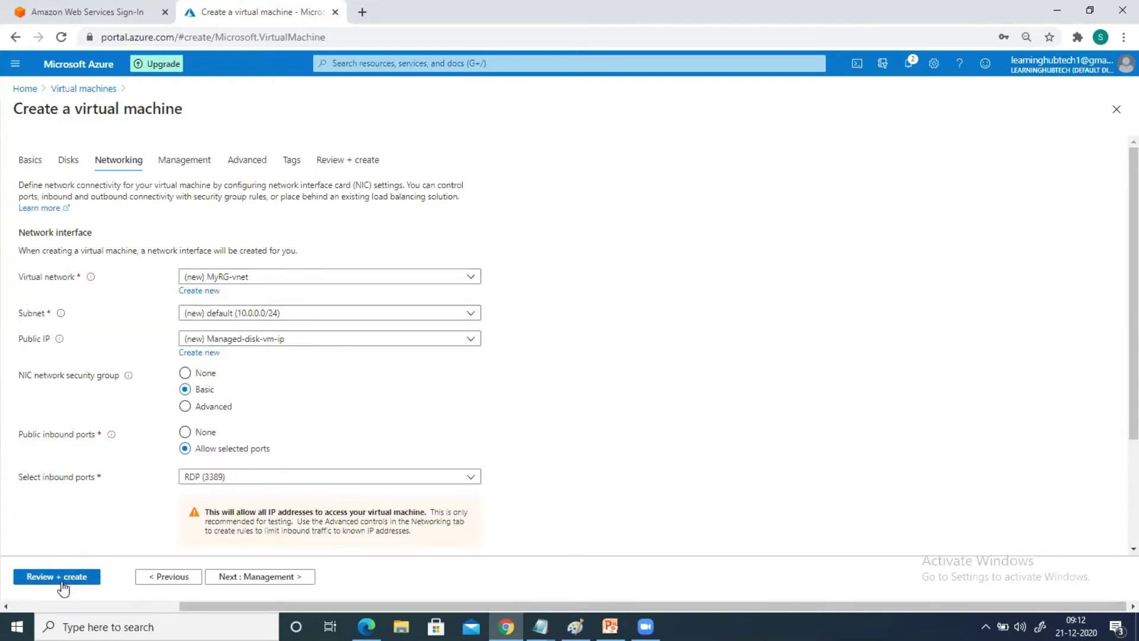
left_click(23, 585)
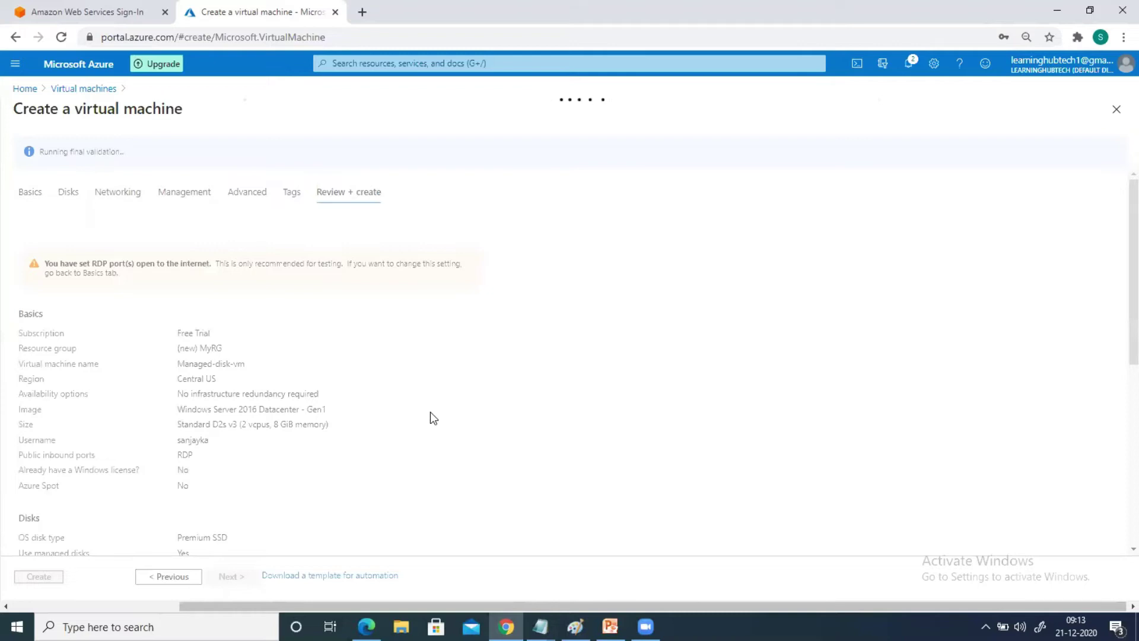
left_click(39, 576)
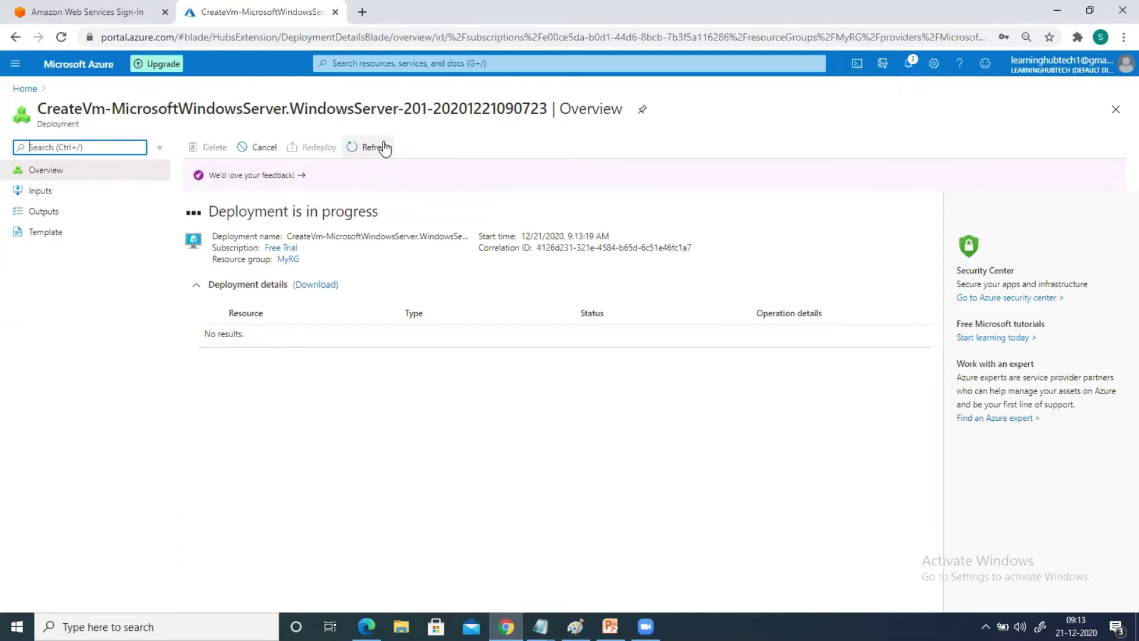
Duplicate the Azure Portal browser tab
right_click(295, 13)
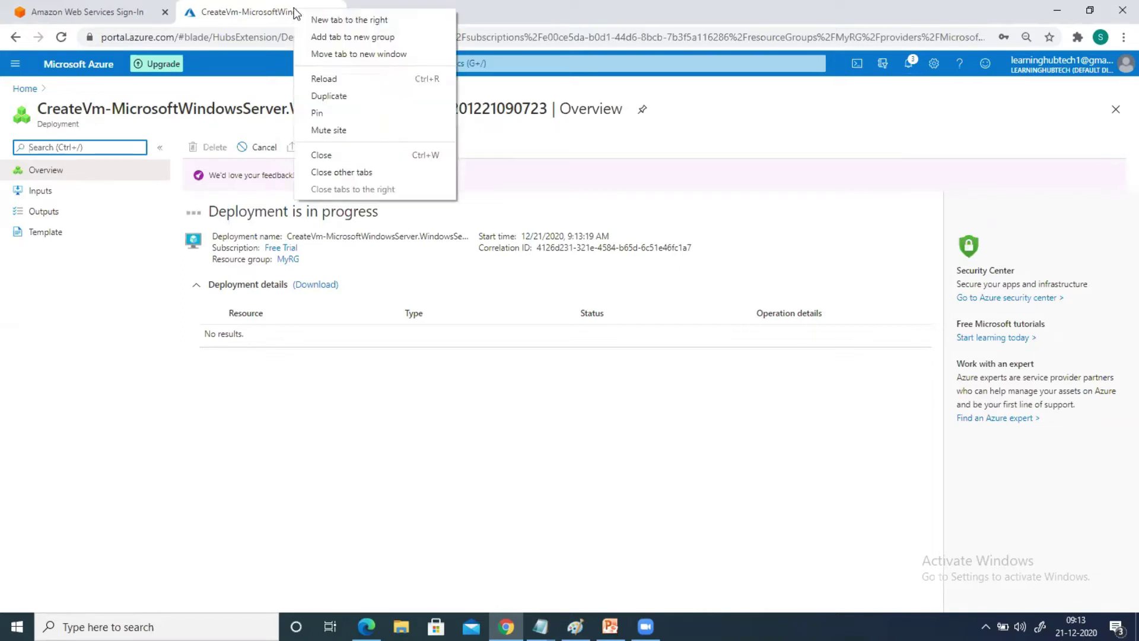
left_click(329, 96)
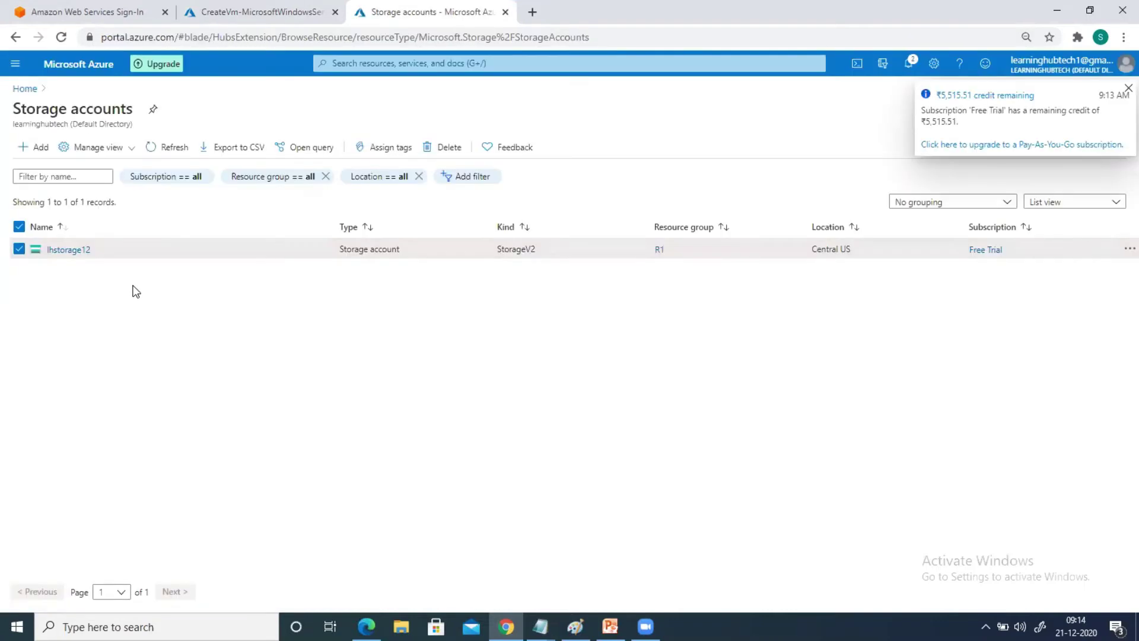
Confirm the Storage accounts list has no new account, then view the deployed Managed-disk-vm overview
left_click(19, 250)
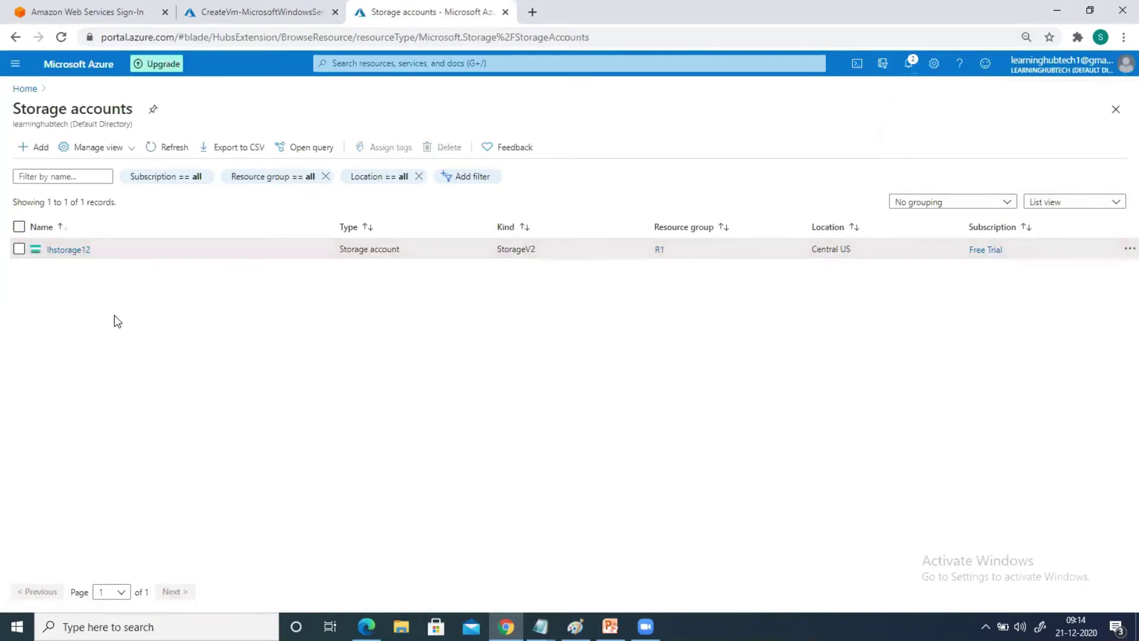
left_click(232, 18)
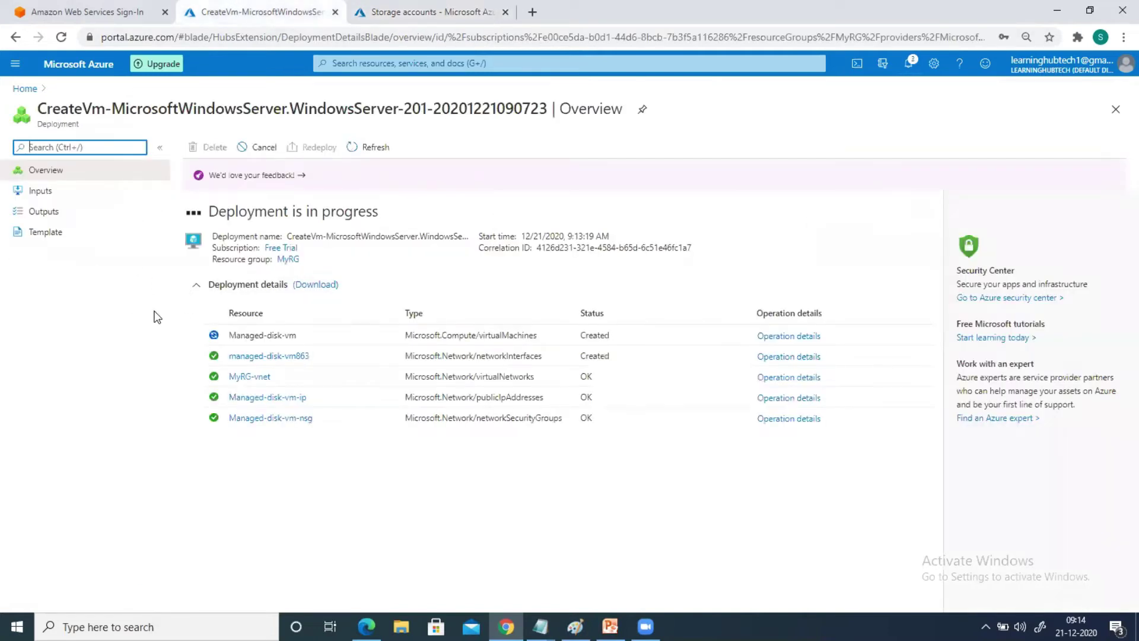
left_click(252, 395)
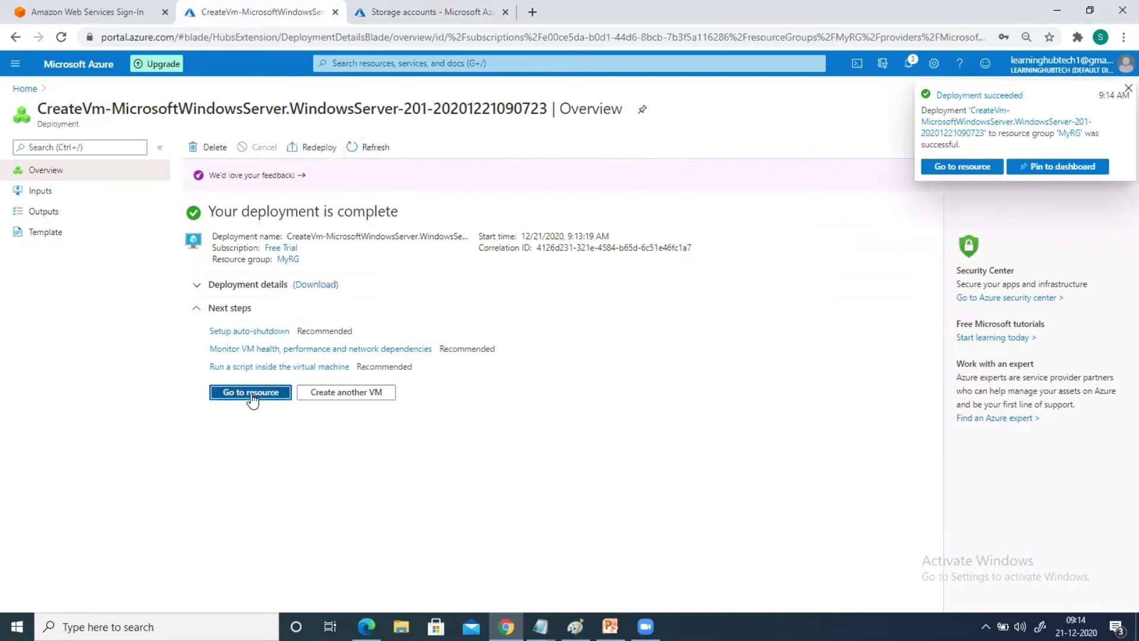
left_click(446, 18)
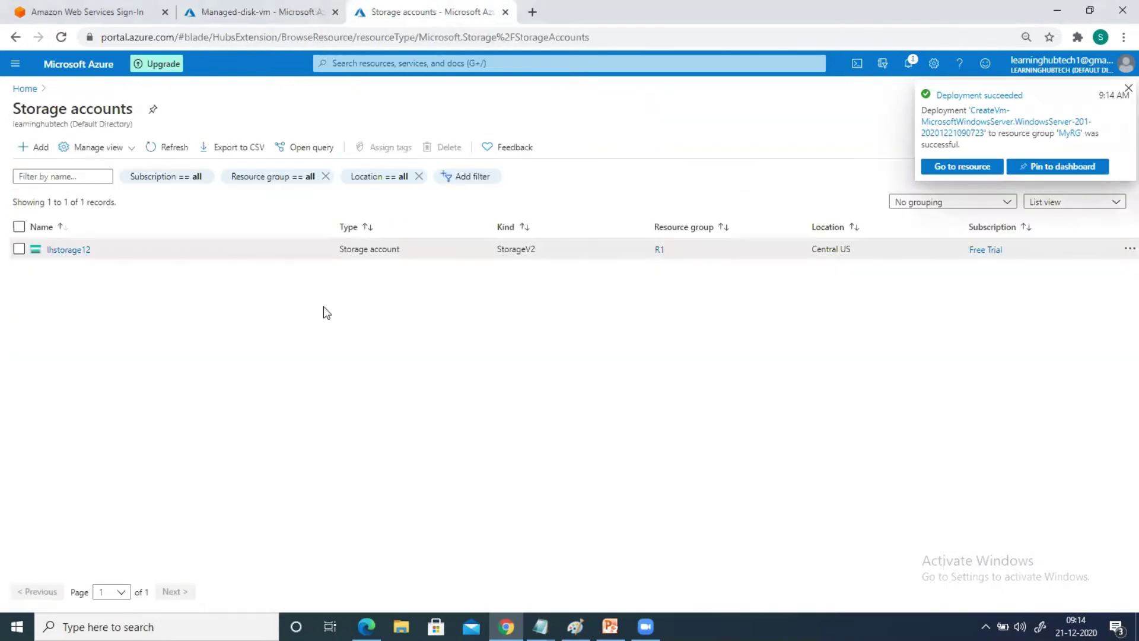
left_click(158, 147)
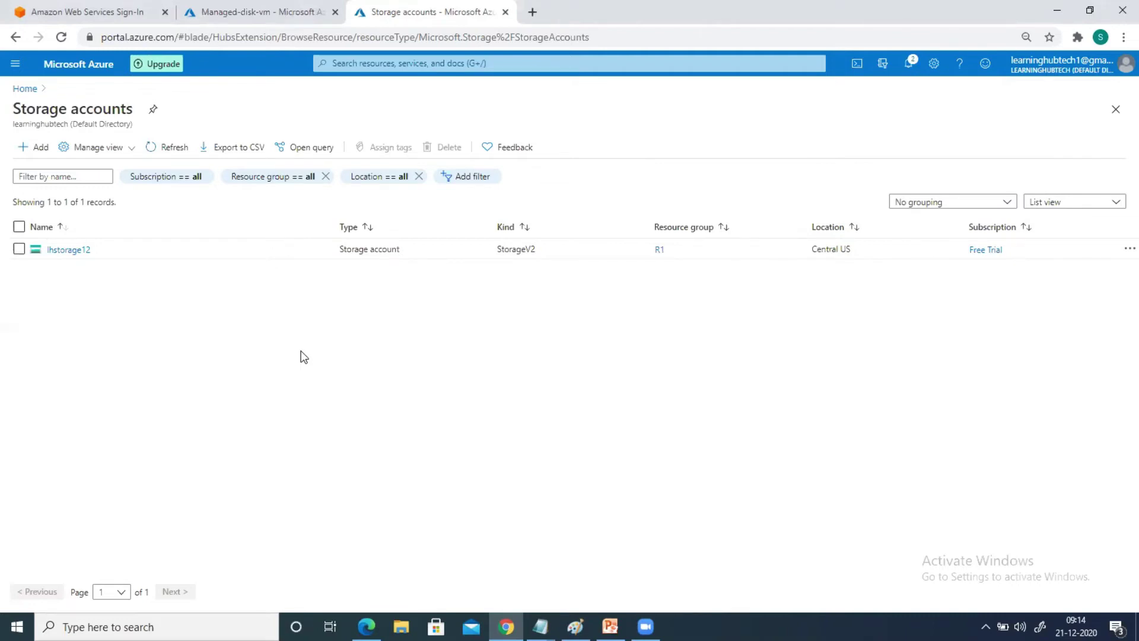
left_click(255, 14)
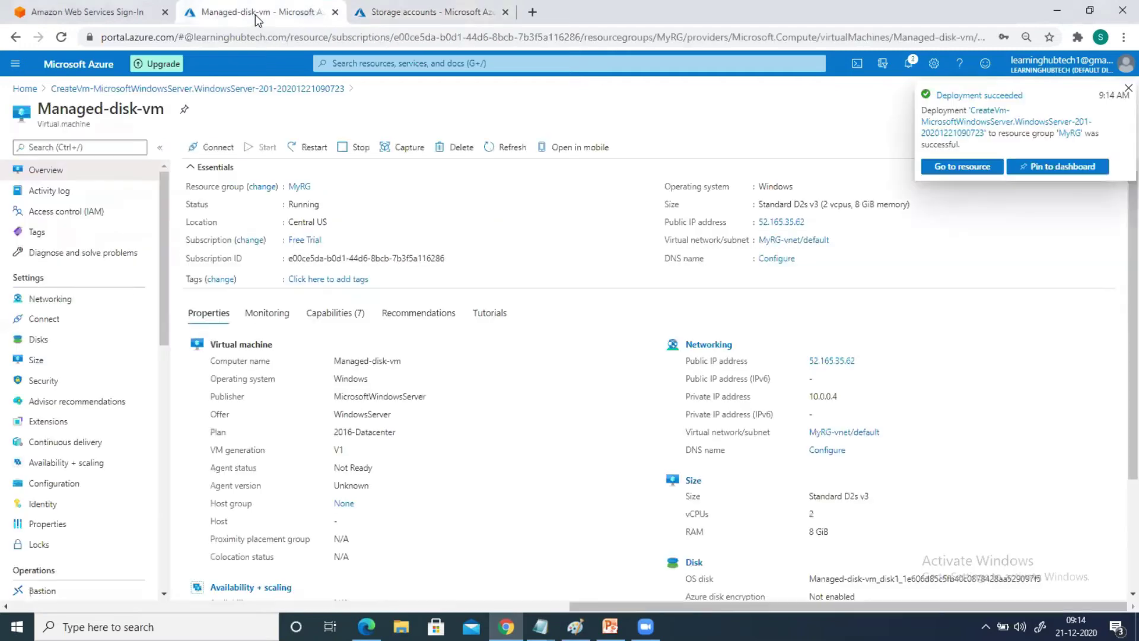
Start creating another virtual machine from the Virtual machines list
left_click(24, 88)
left_click(313, 160)
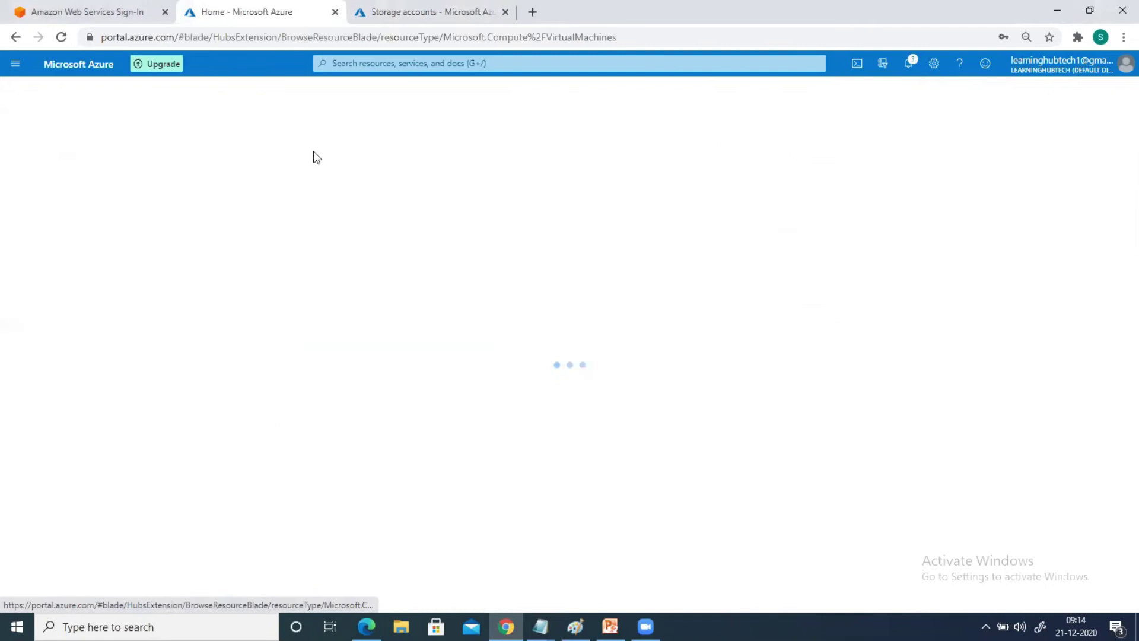
left_click(27, 147)
left_click(44, 168)
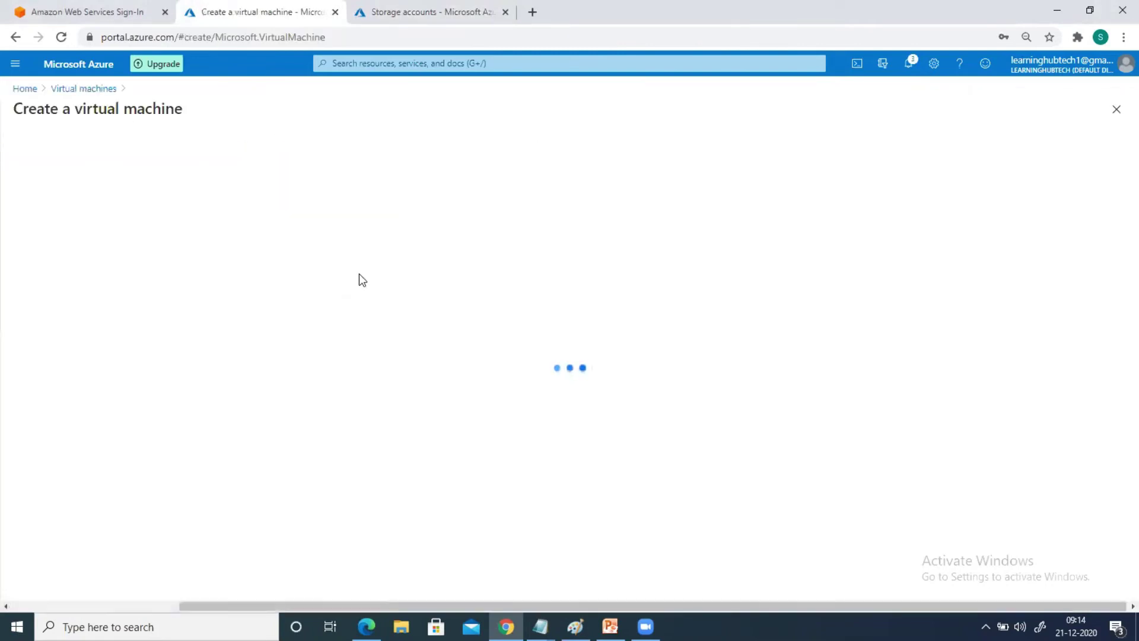
Put the VM in MyRG, name it Unmanaged-disk-vm, with the Windows Server 2016 Datacenter image
left_click(248, 319)
left_click(205, 352)
left_click(193, 375)
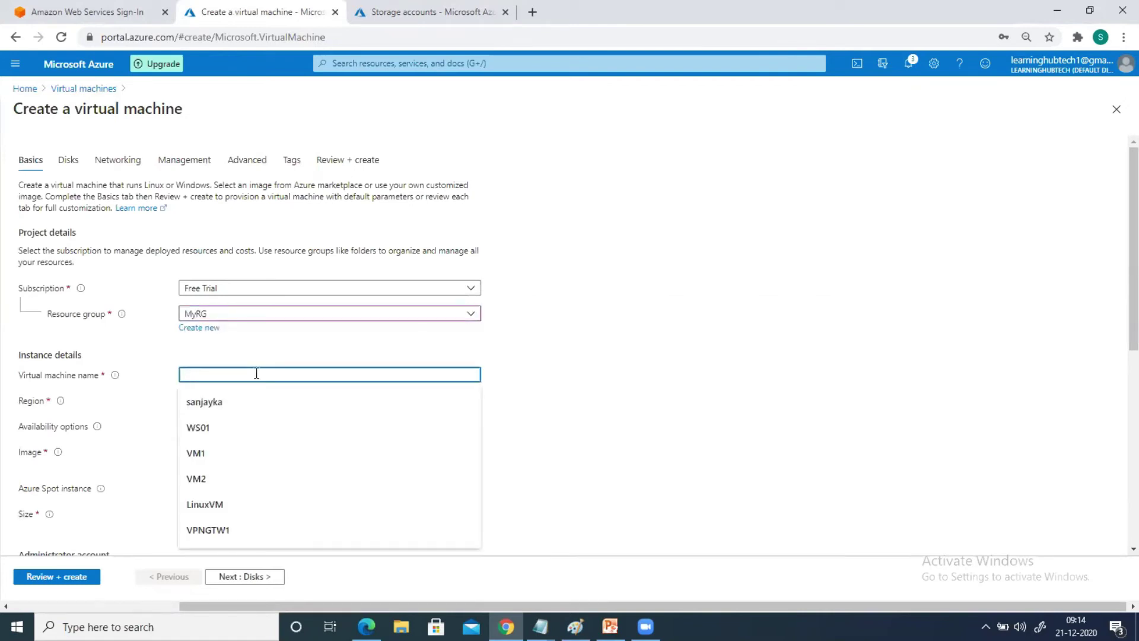
type("Unm")
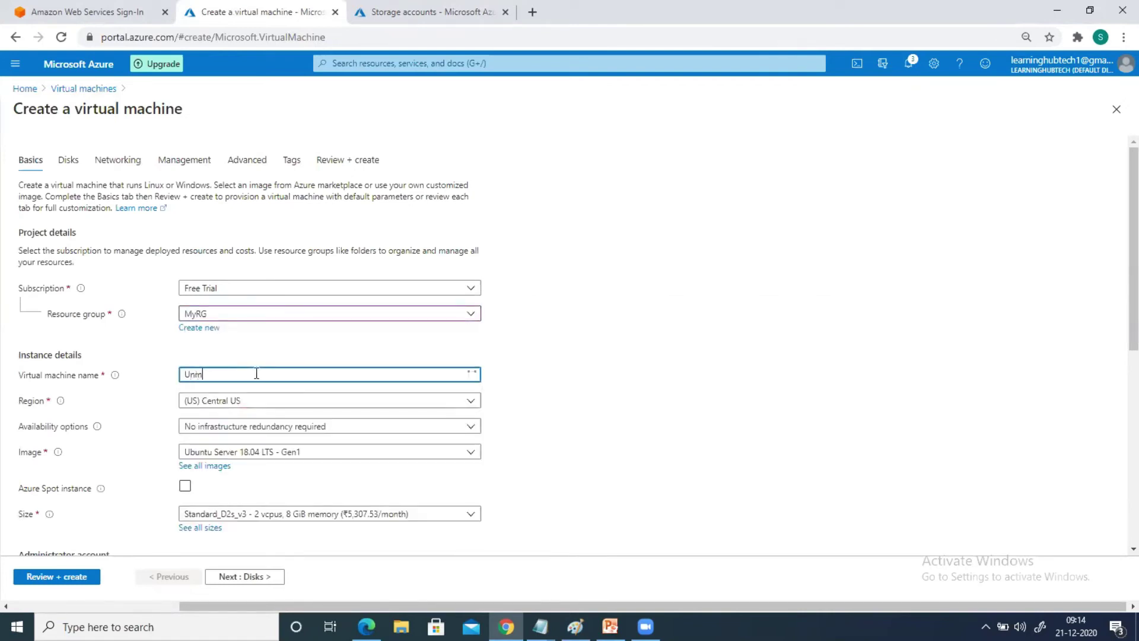
type("anaged-dish")
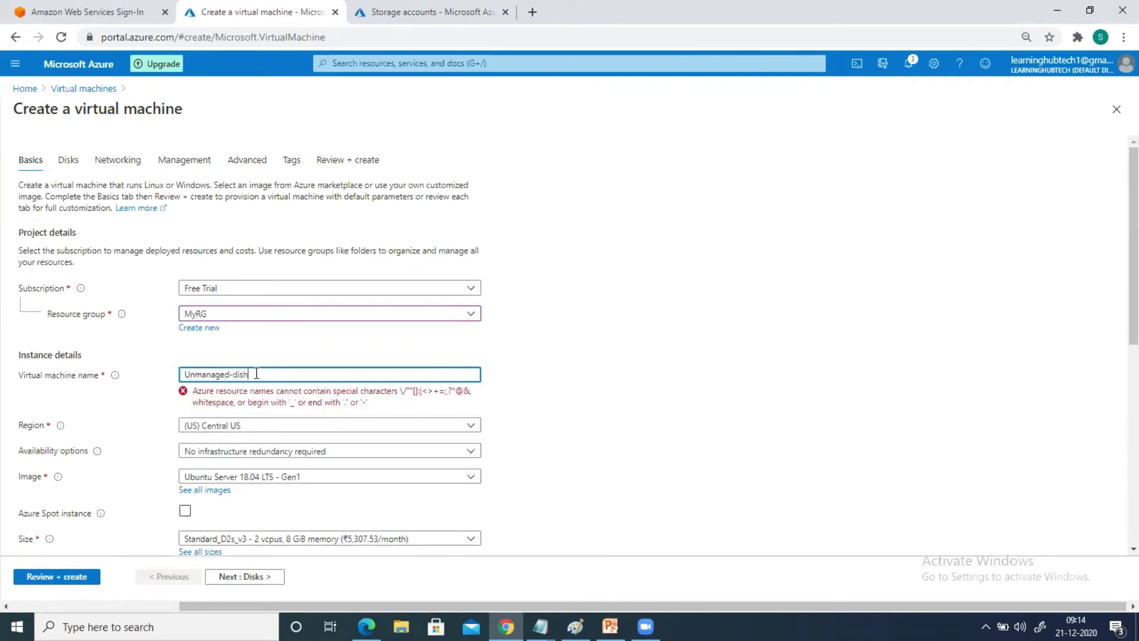
key("BackSpace")
type("k-vm")
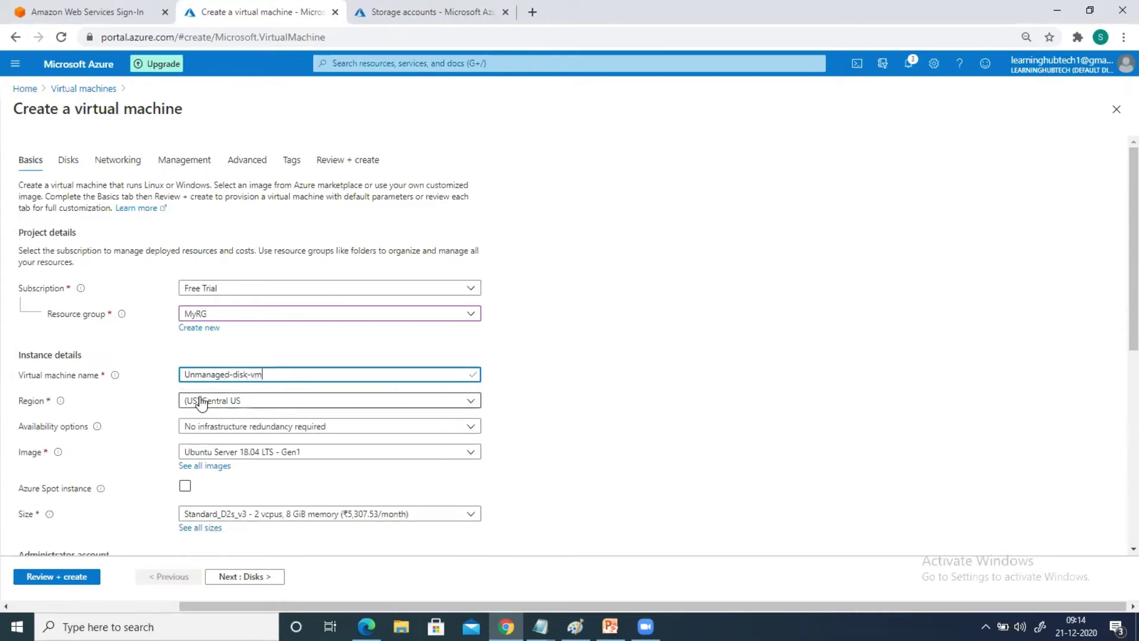
left_click(224, 454)
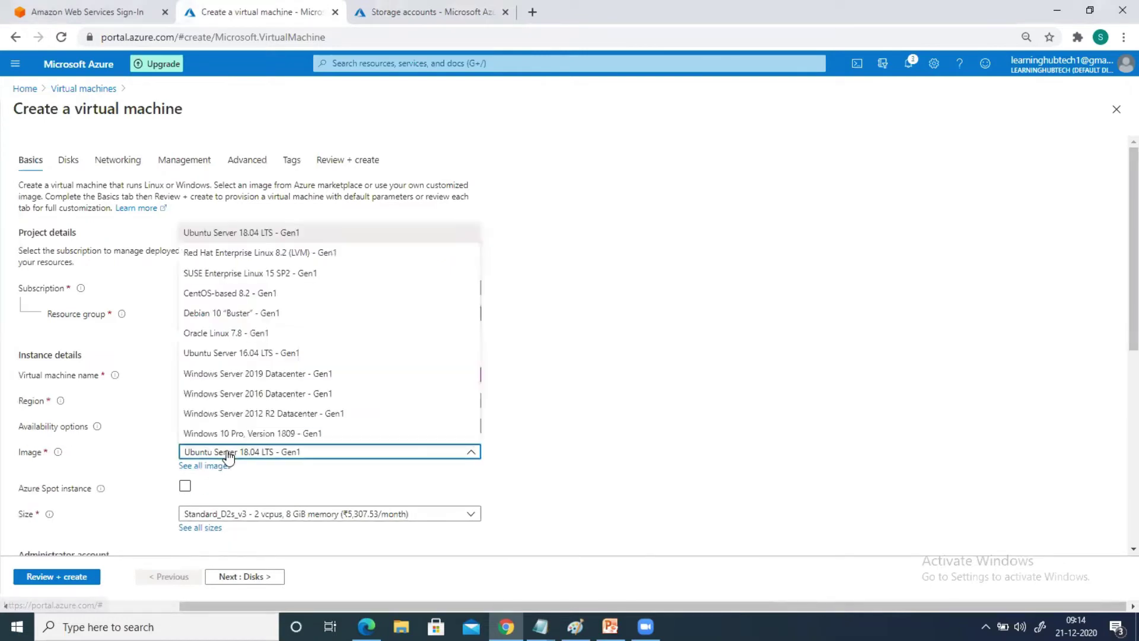
key("Escape")
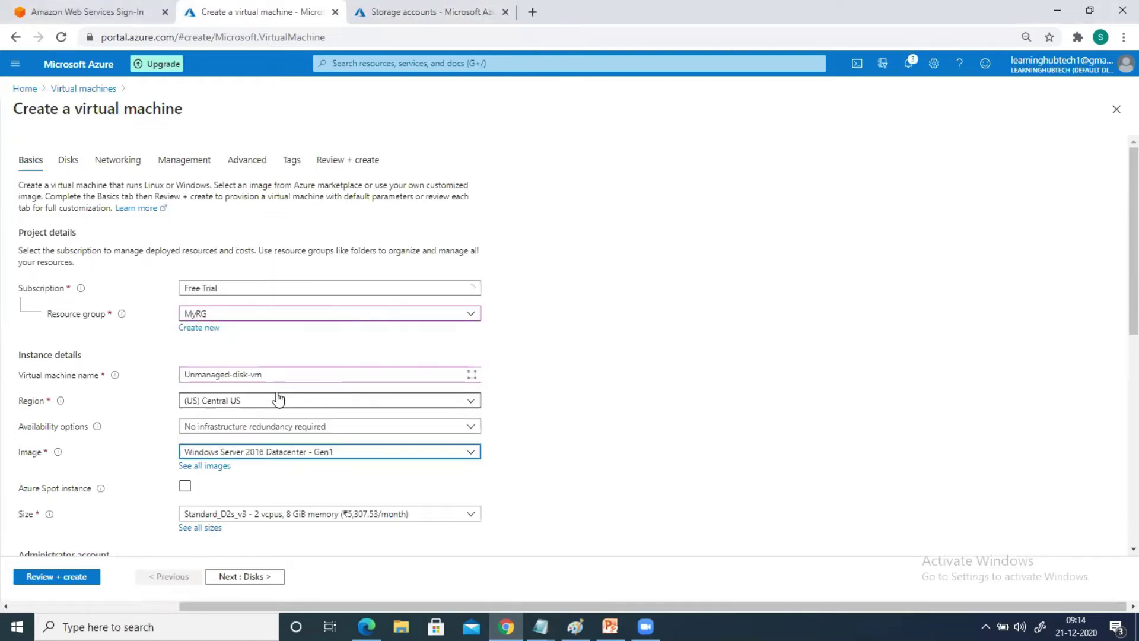
scroll(283, 444, "down", 3)
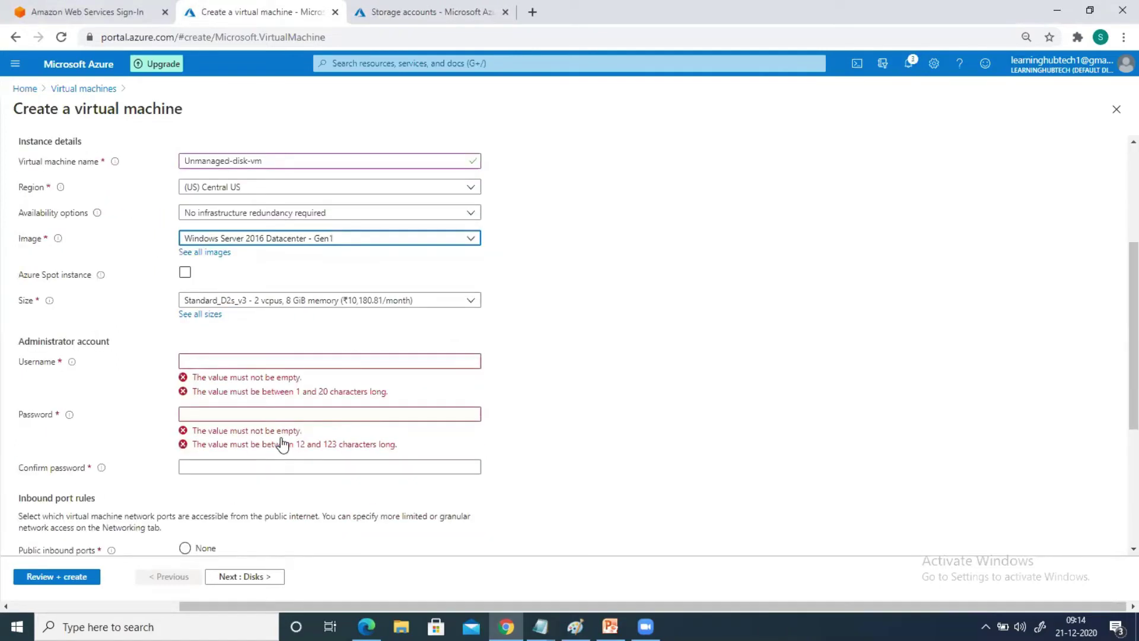
Enter the administrator username and password, then continue to the Disks step
left_click(234, 363)
type("sanjayka")
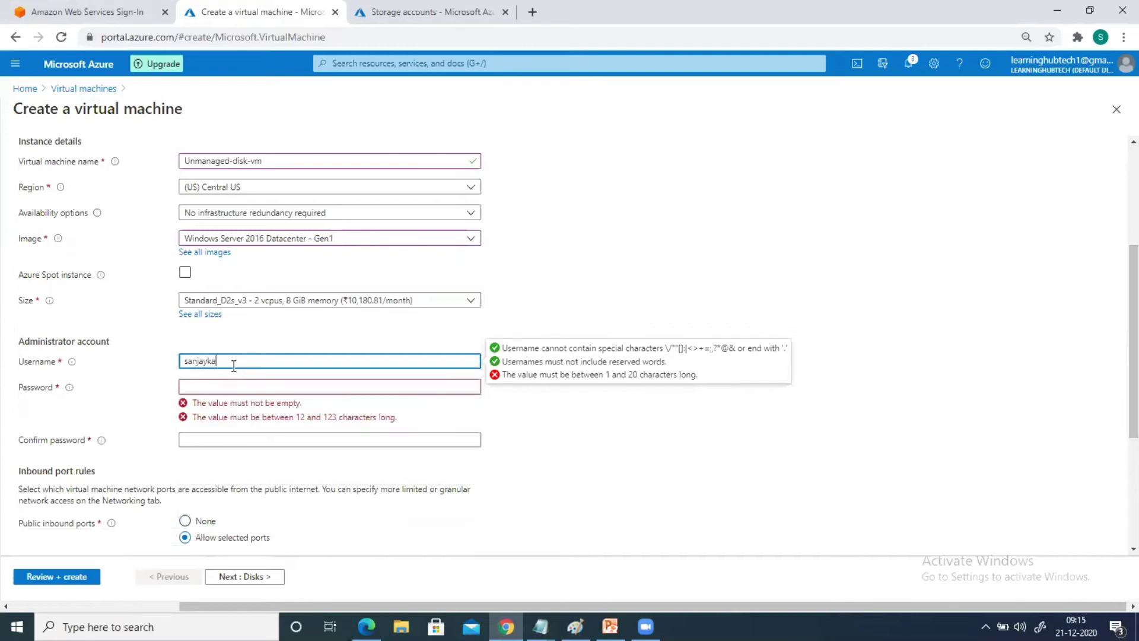
key("Tab")
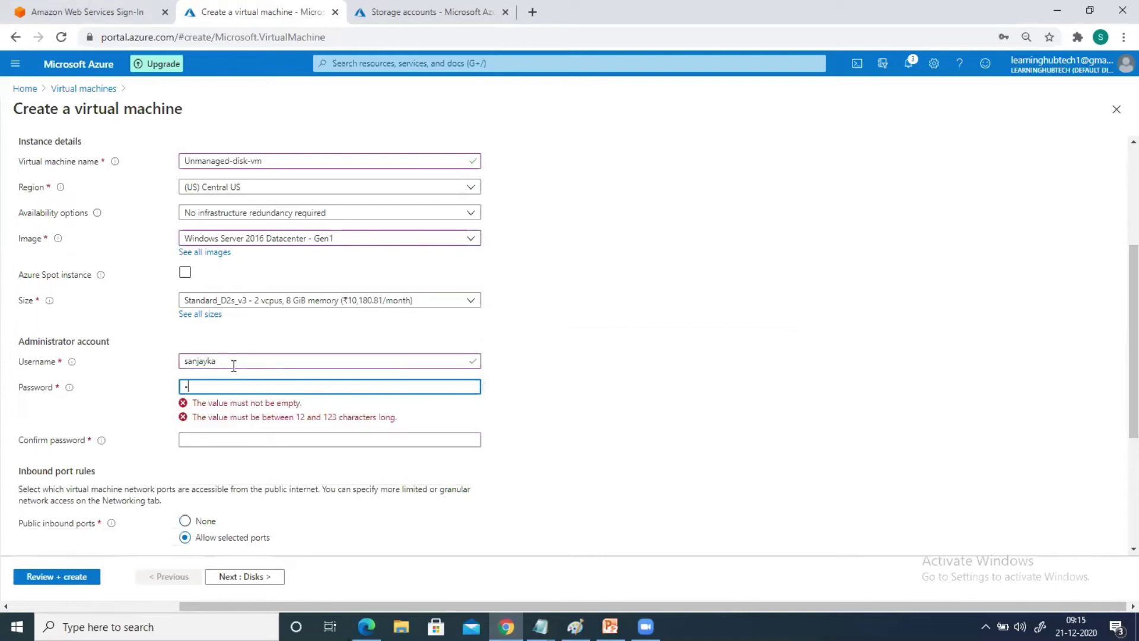
type("Password@1")
key("Tab")
type("Password@1")
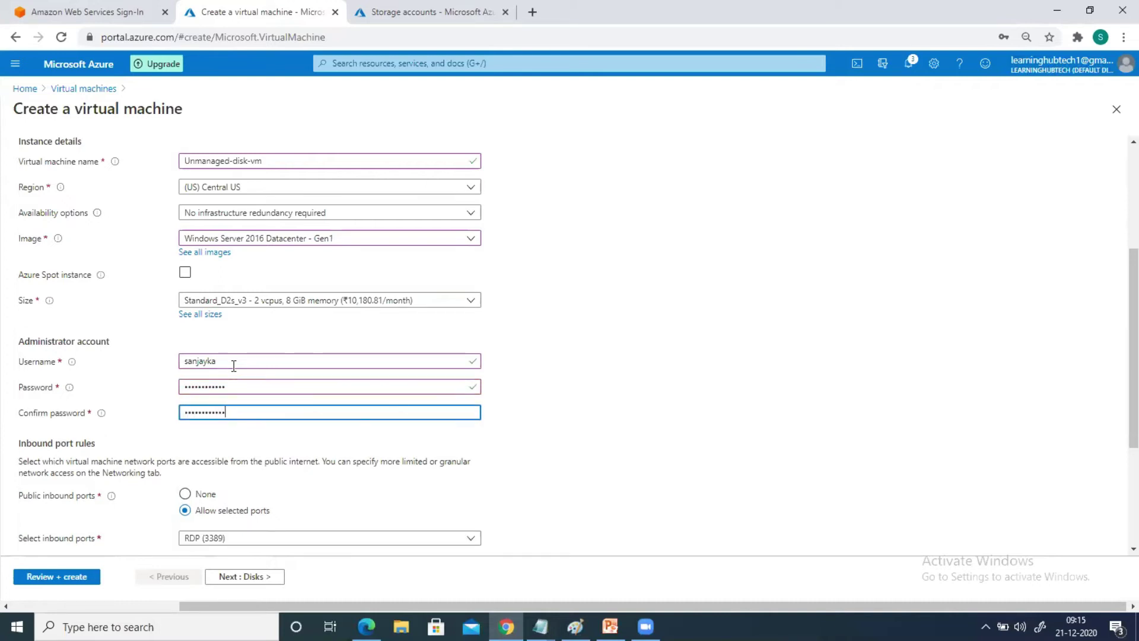
scroll(205, 451, "down", 3)
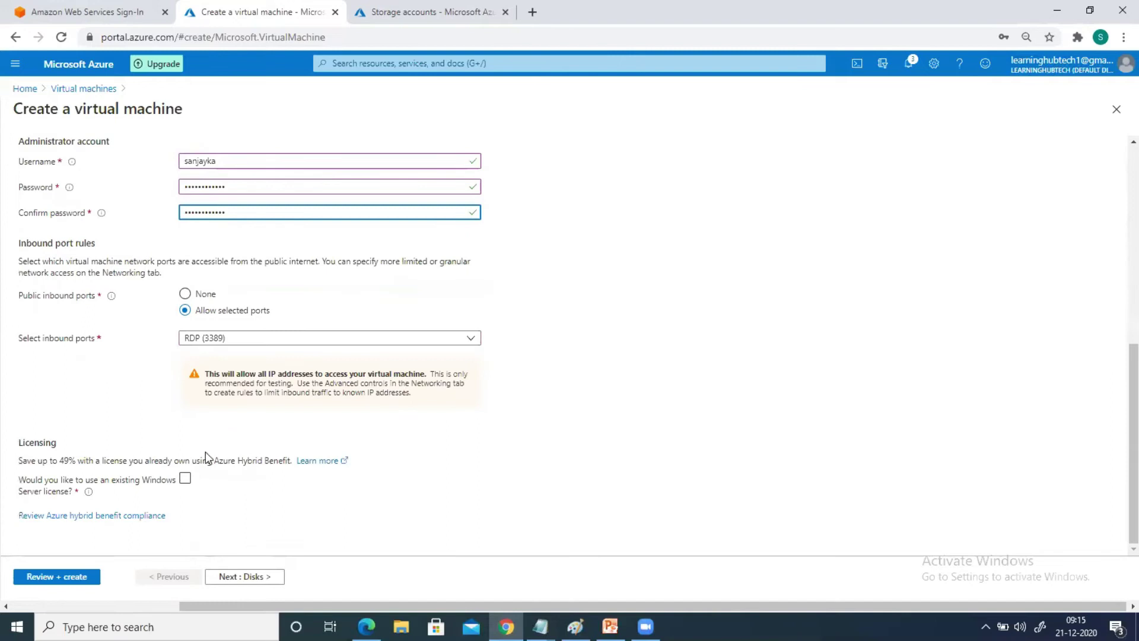
left_click(247, 577)
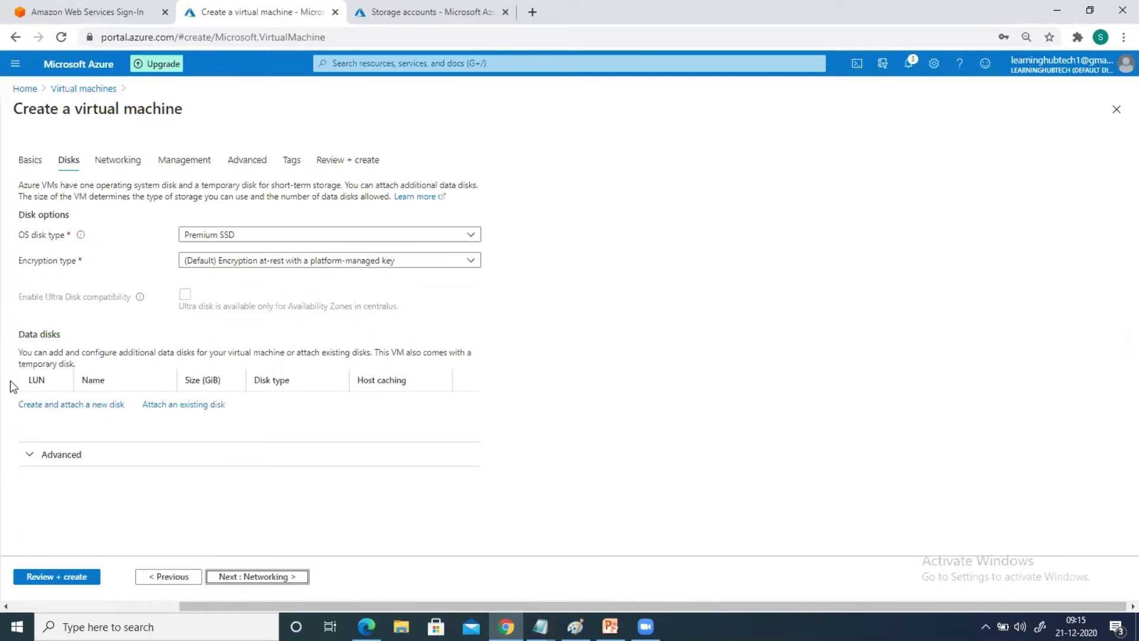
Under Advanced, uncheck 'Use managed disks' so new storage account myrgdisks250 is assigned
left_click(35, 456)
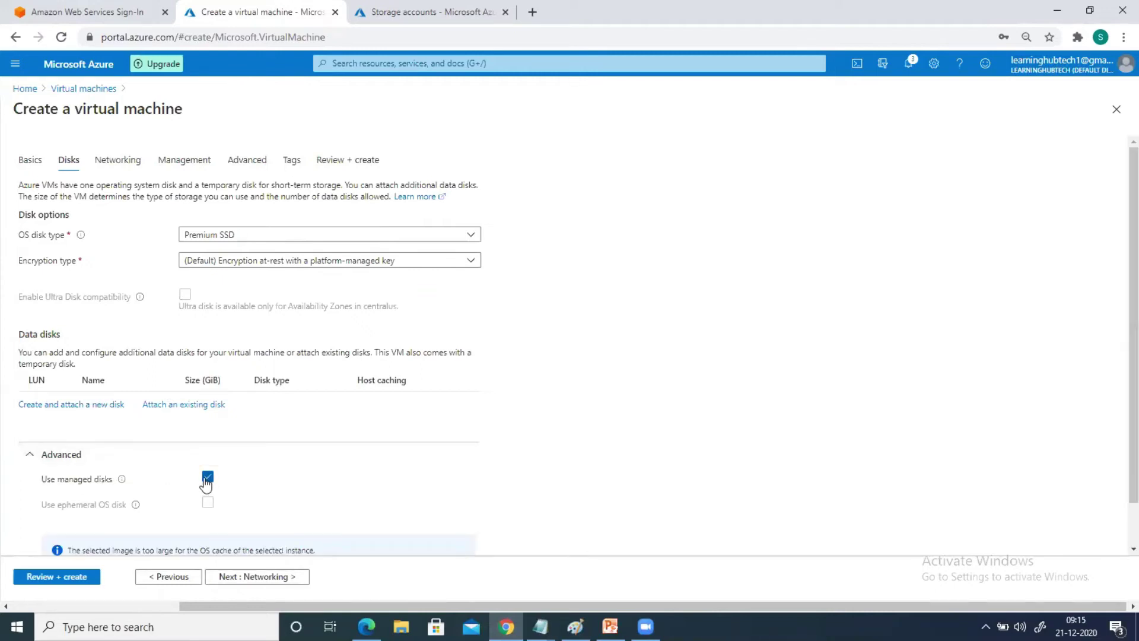
left_click(207, 479)
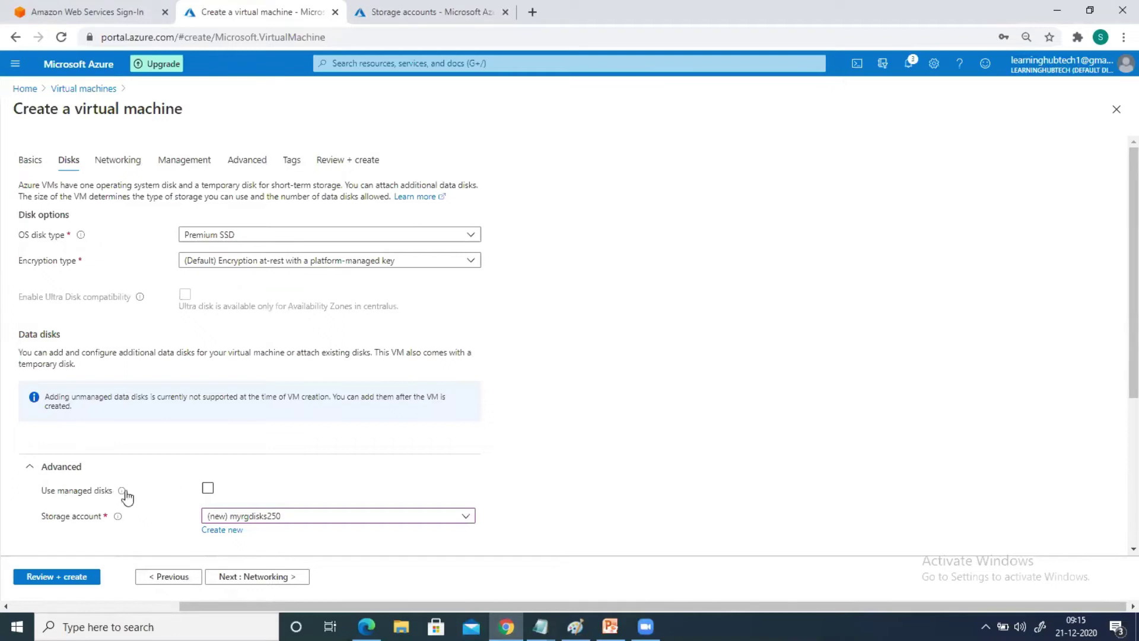
mouse_move(126, 492)
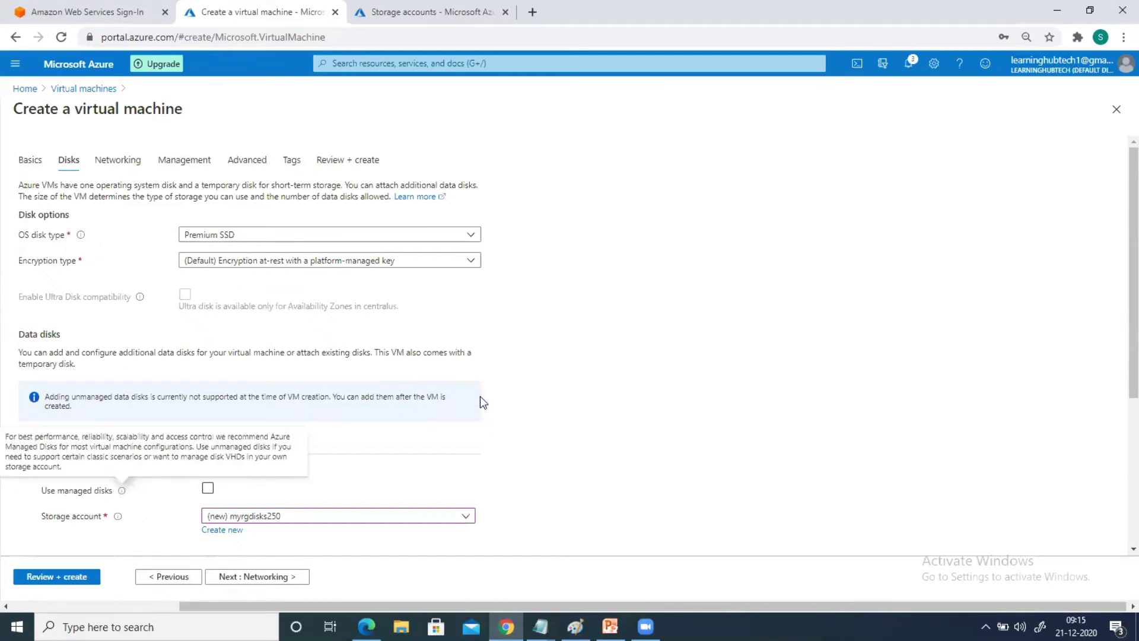
left_click(202, 486)
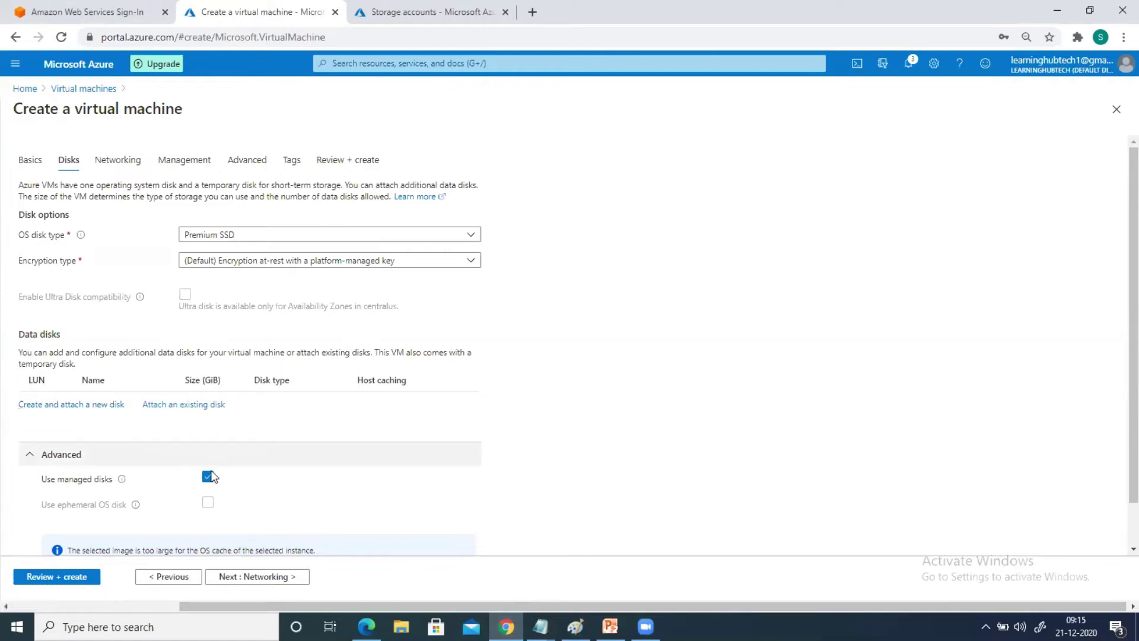
left_click(207, 477)
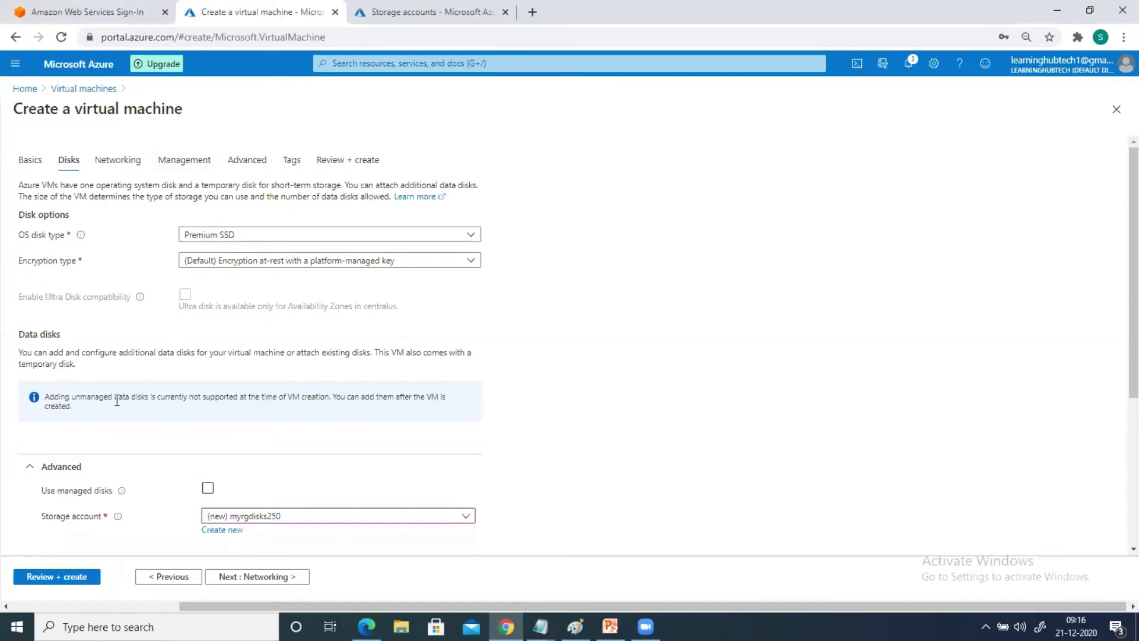
scroll(113, 397, "down", 1)
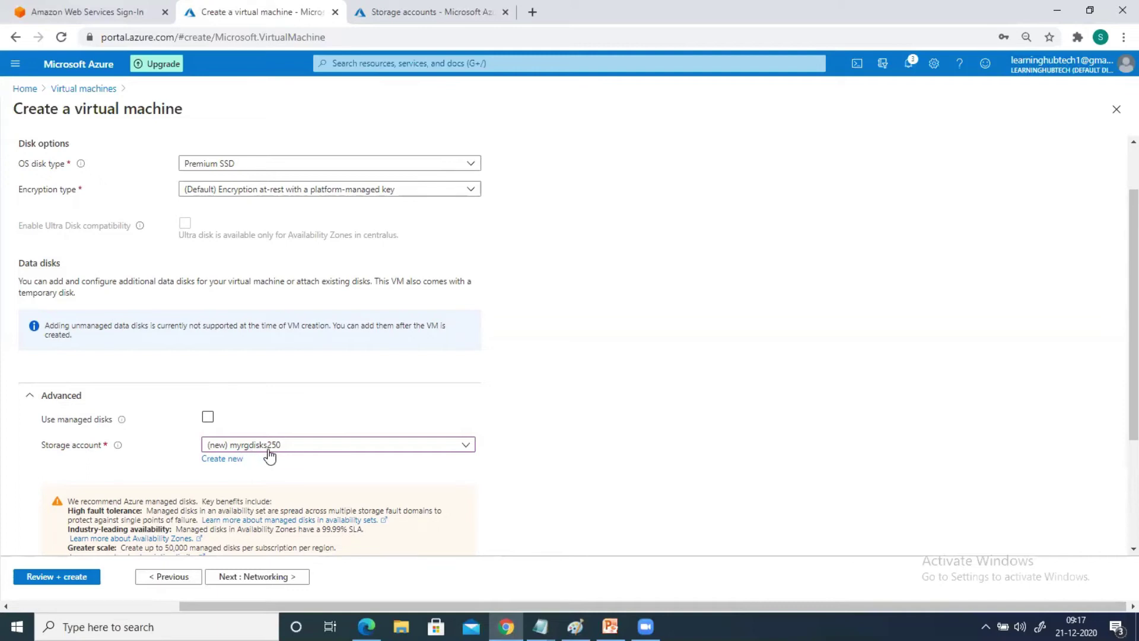
scroll(101, 466, "down", 3)
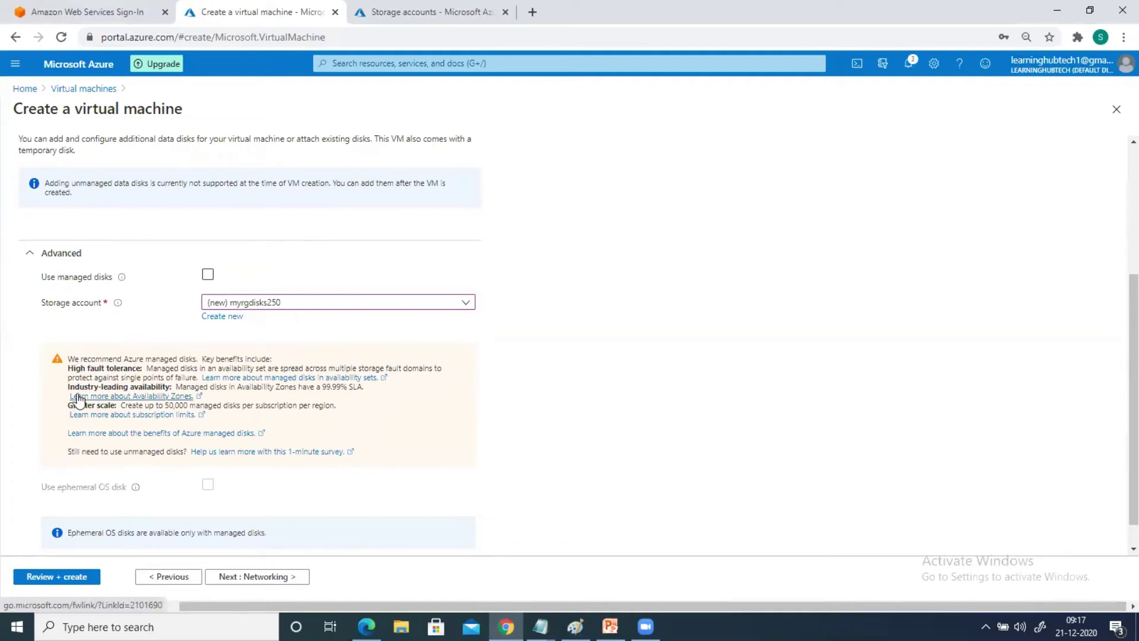
scroll(27, 380, "up", 1)
scroll(27, 380, "up", 2)
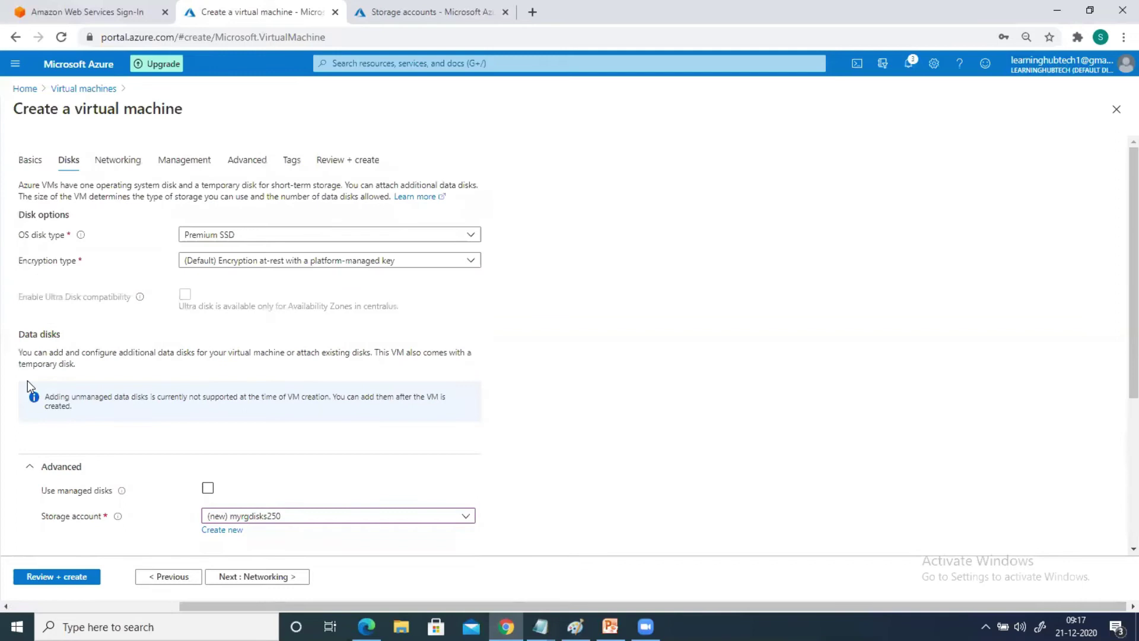
Keep the OS disk at Premium SSD, visit Networking, return to Disks, then open Review + create
left_click(186, 242)
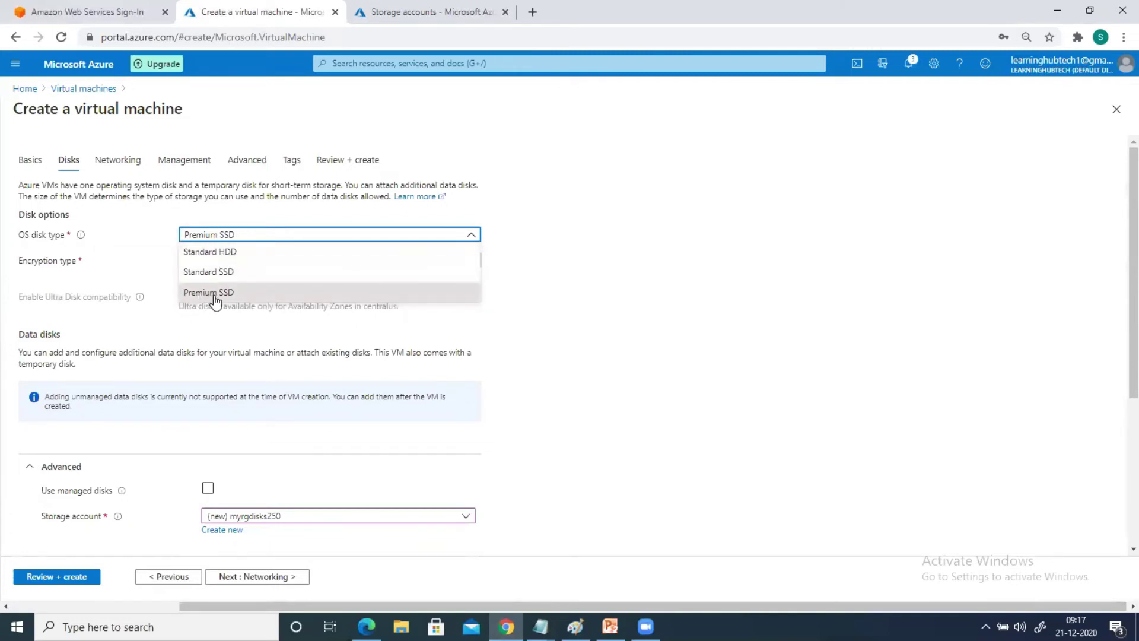
left_click(167, 442)
scroll(163, 442, "down", 4)
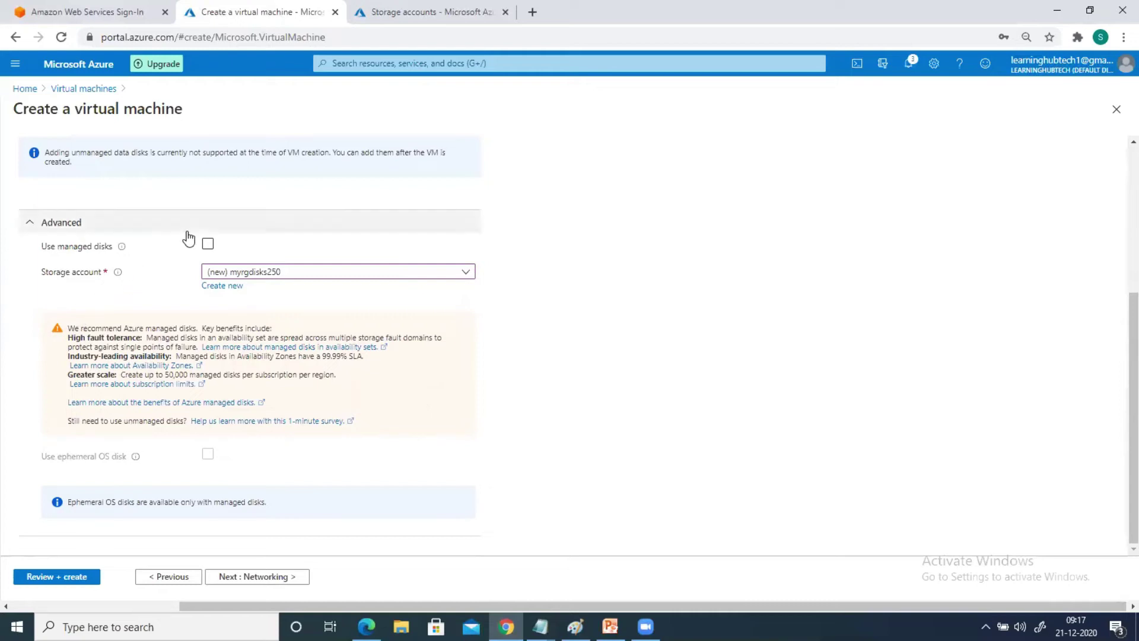
left_click(257, 577)
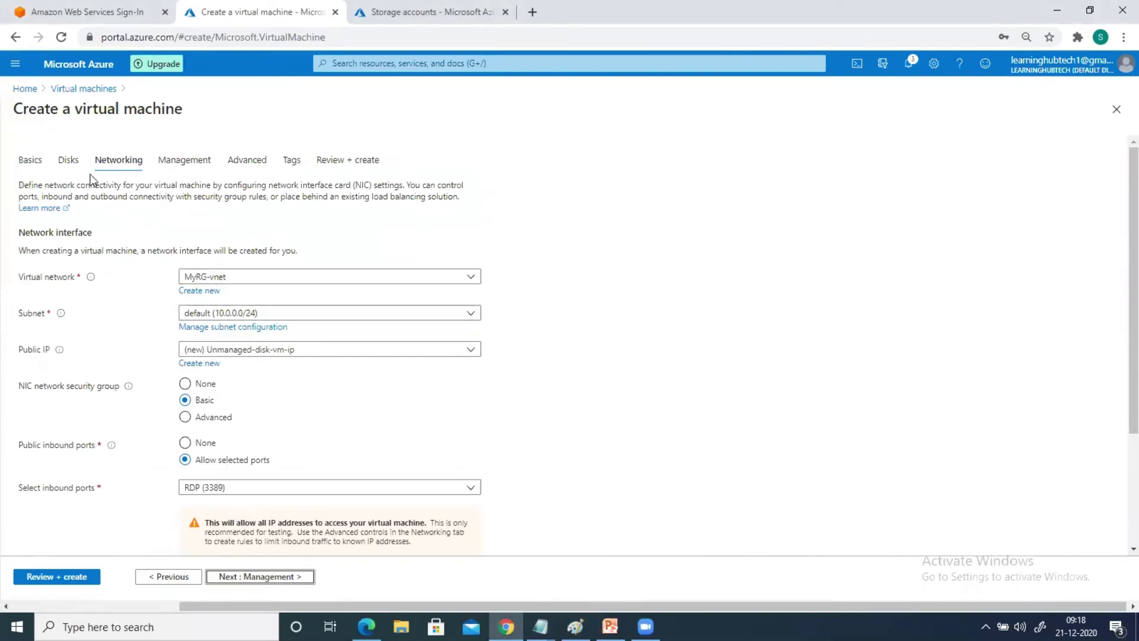
left_click(69, 161)
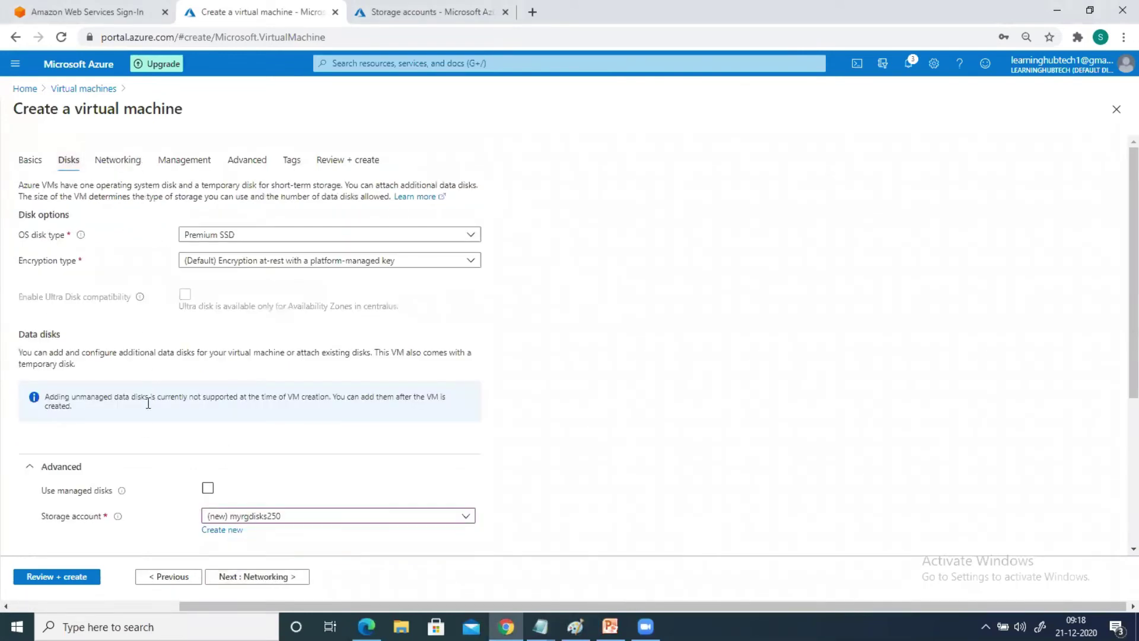
scroll(138, 436, "down", 3)
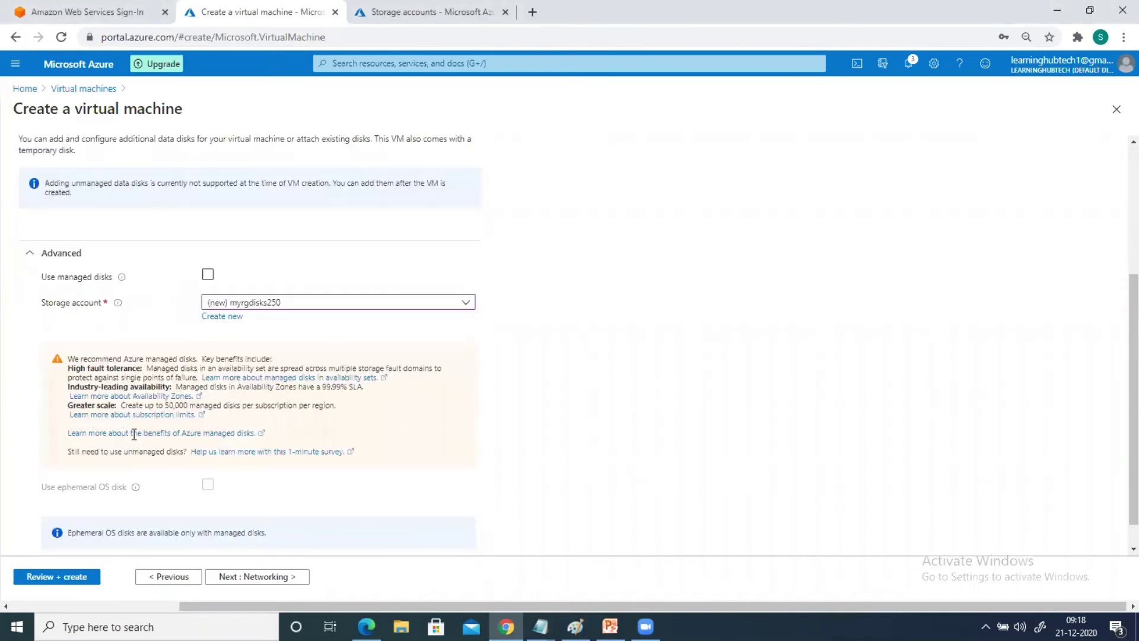
left_click(49, 581)
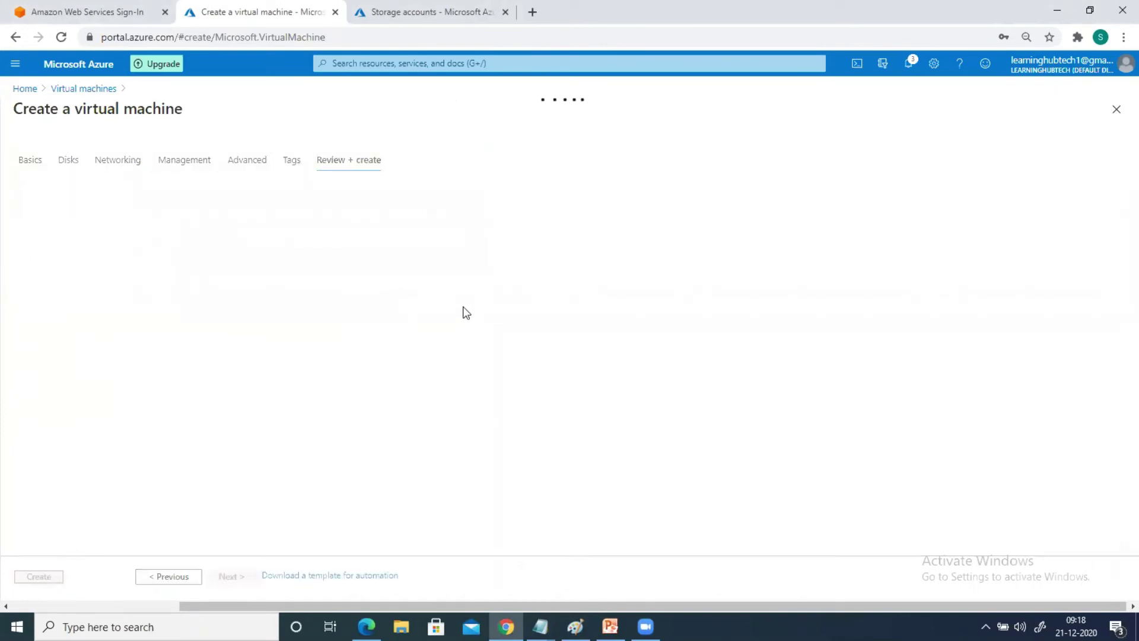
Create the unmanaged-disk VM and wait until its MyRG deployment reports complete
left_click(38, 576)
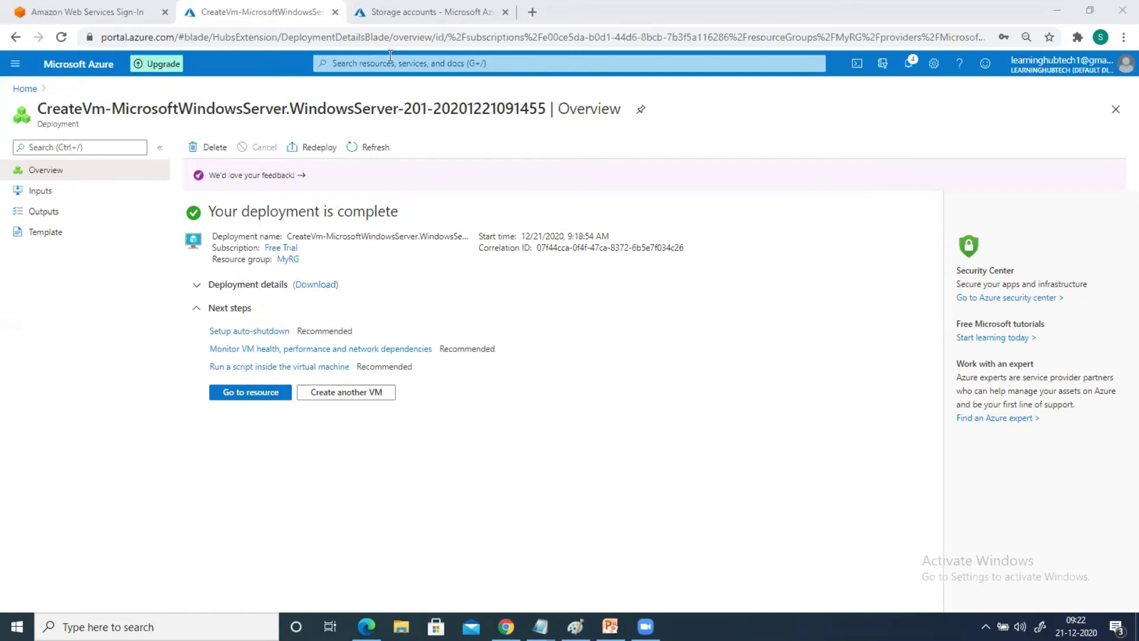
Refresh the storage accounts and open myrgdisks250's vhds container holding the 127 GiB .vhd blob
left_click(438, 12)
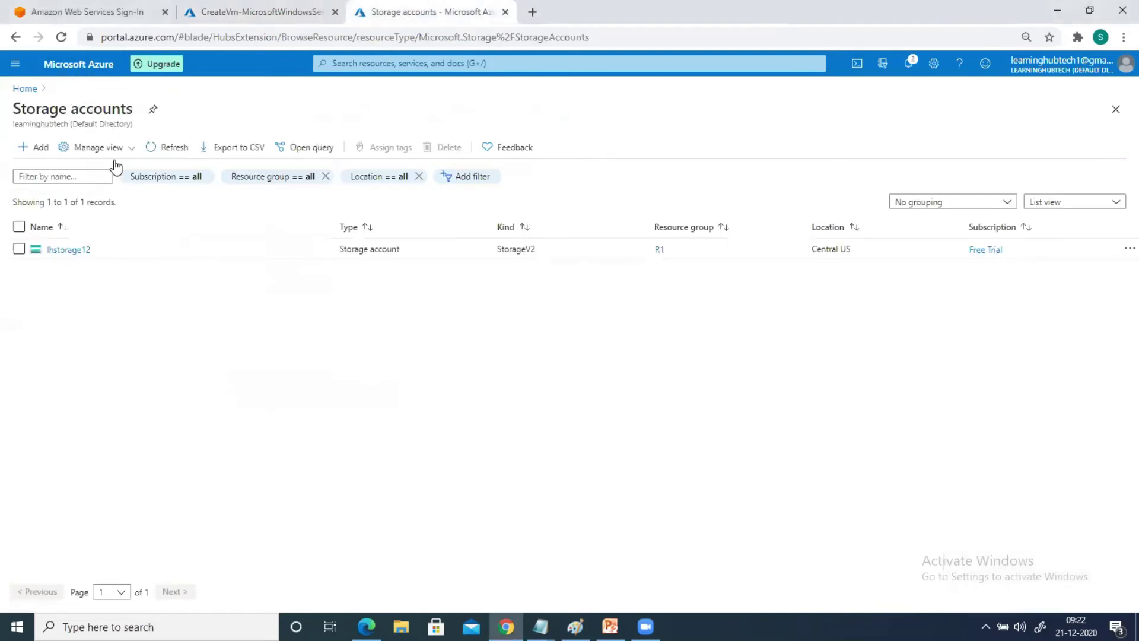
left_click(151, 148)
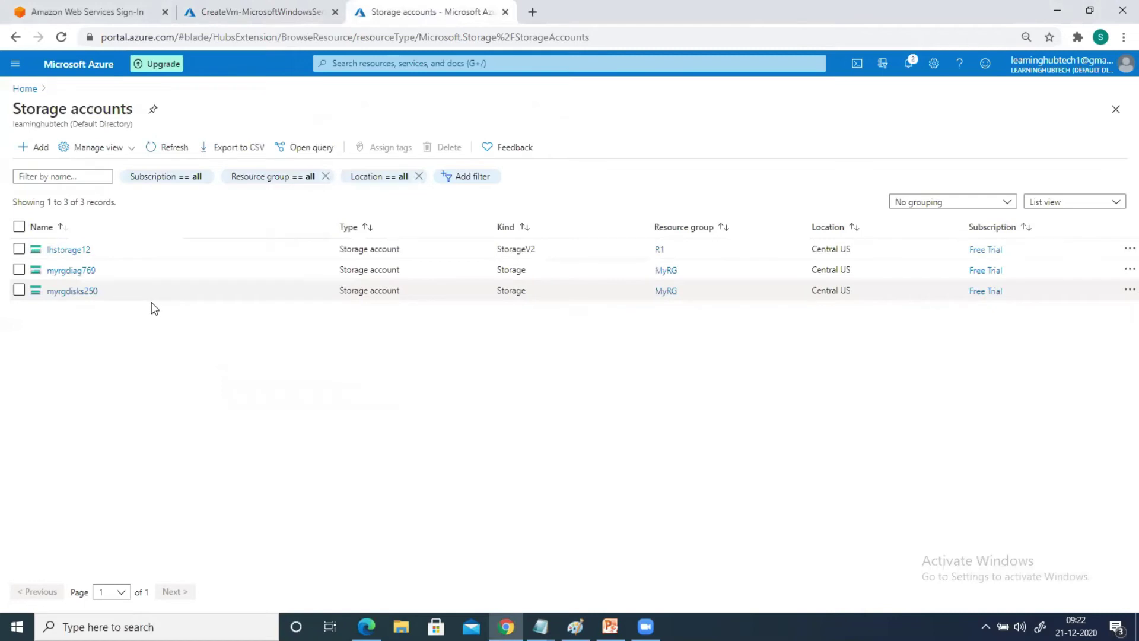
left_click(54, 292)
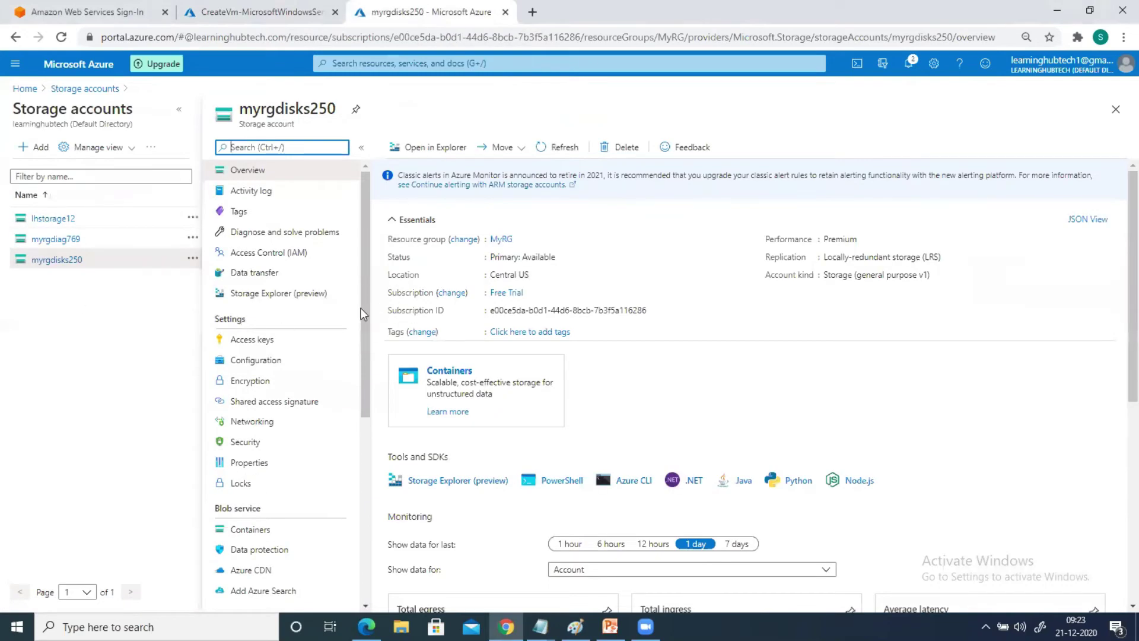
left_click(244, 175)
left_click(433, 369)
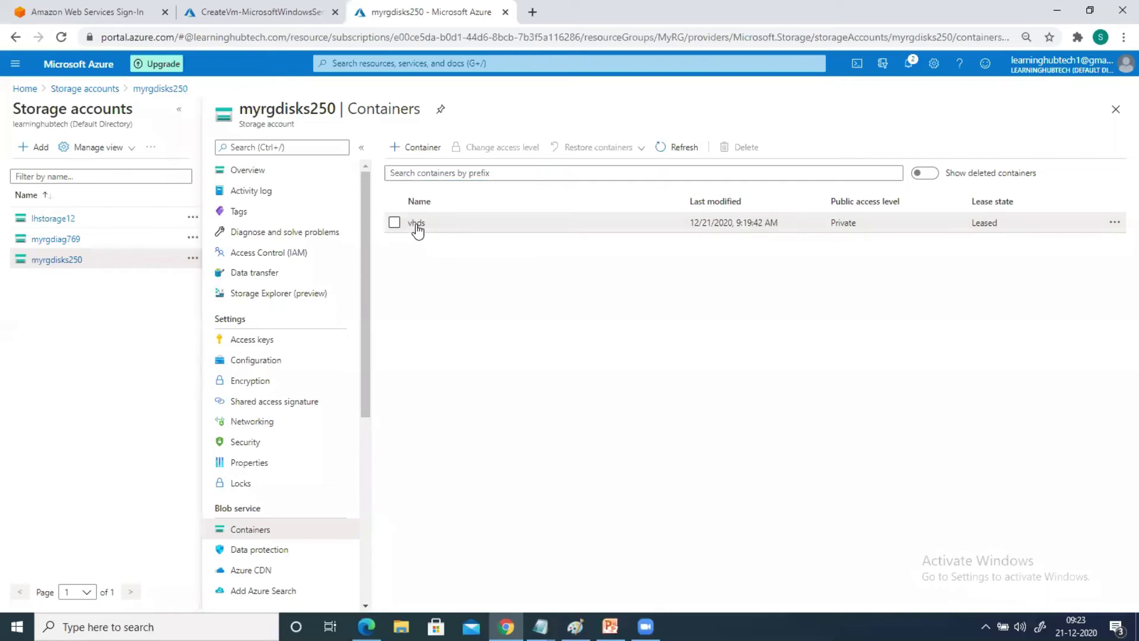
left_click(417, 224)
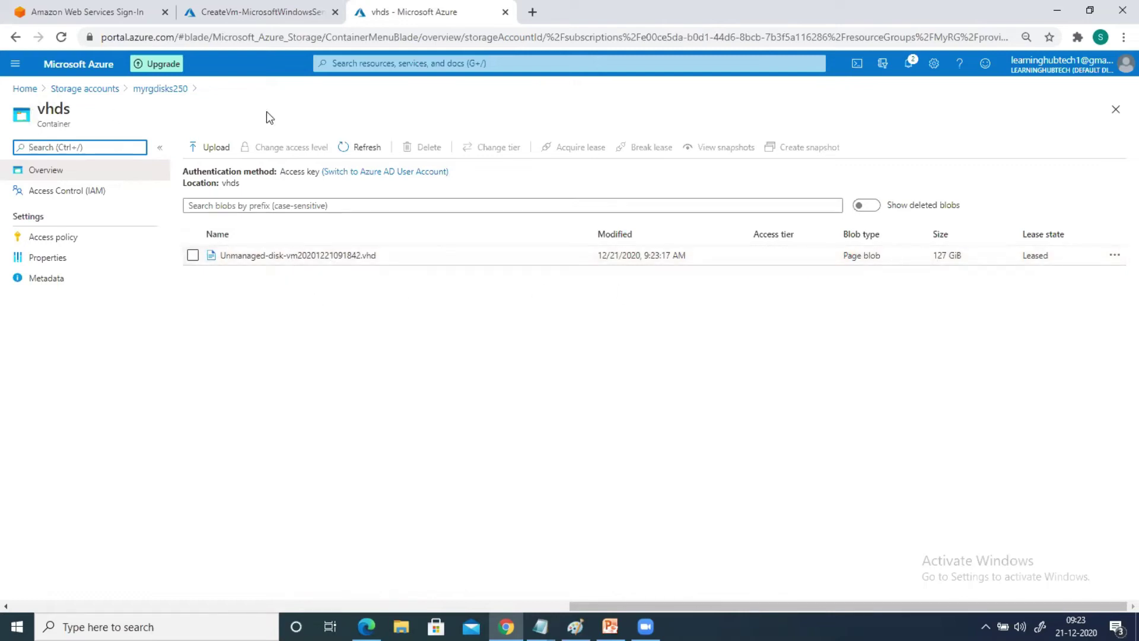
left_click(348, 62)
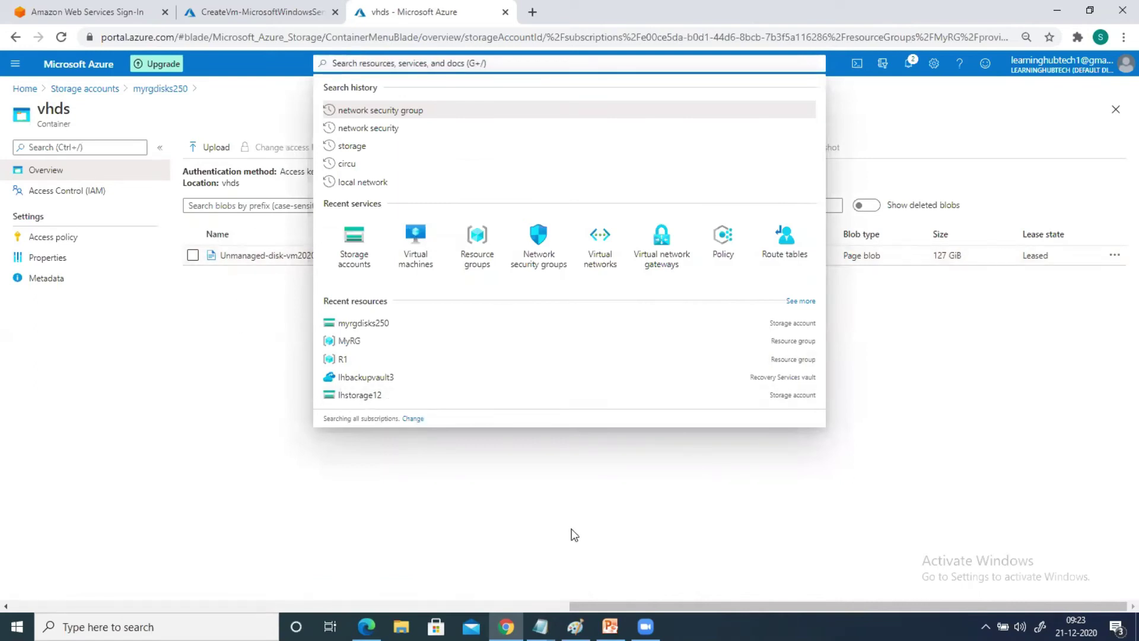
left_click(149, 626)
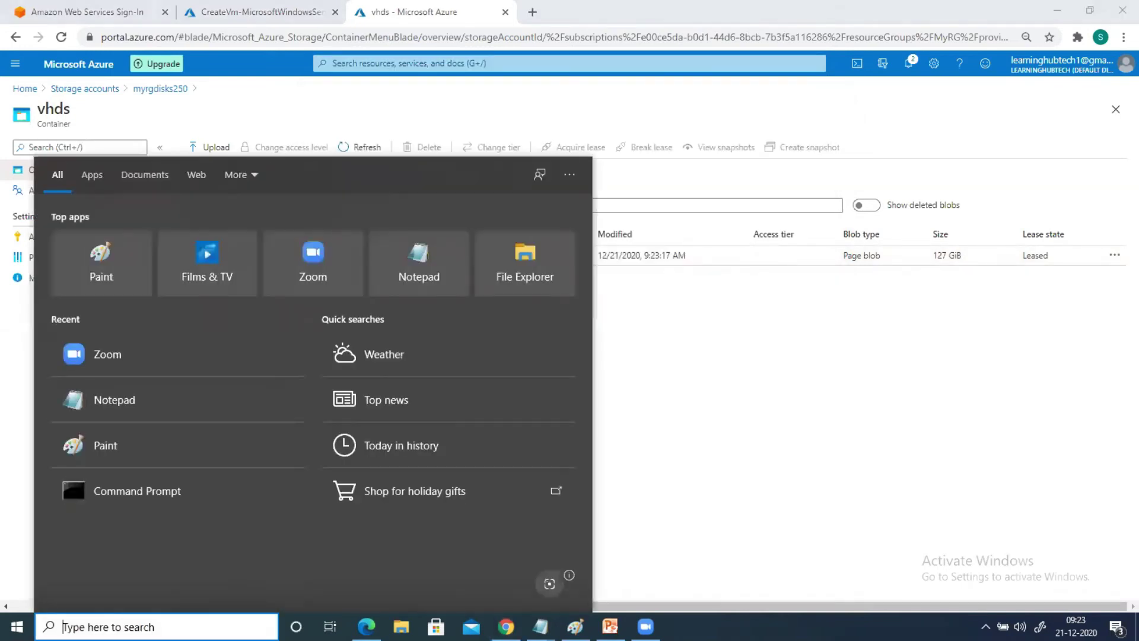
Launch Paint from Windows search by typing 'ms'
type("ms")
key("Escape")
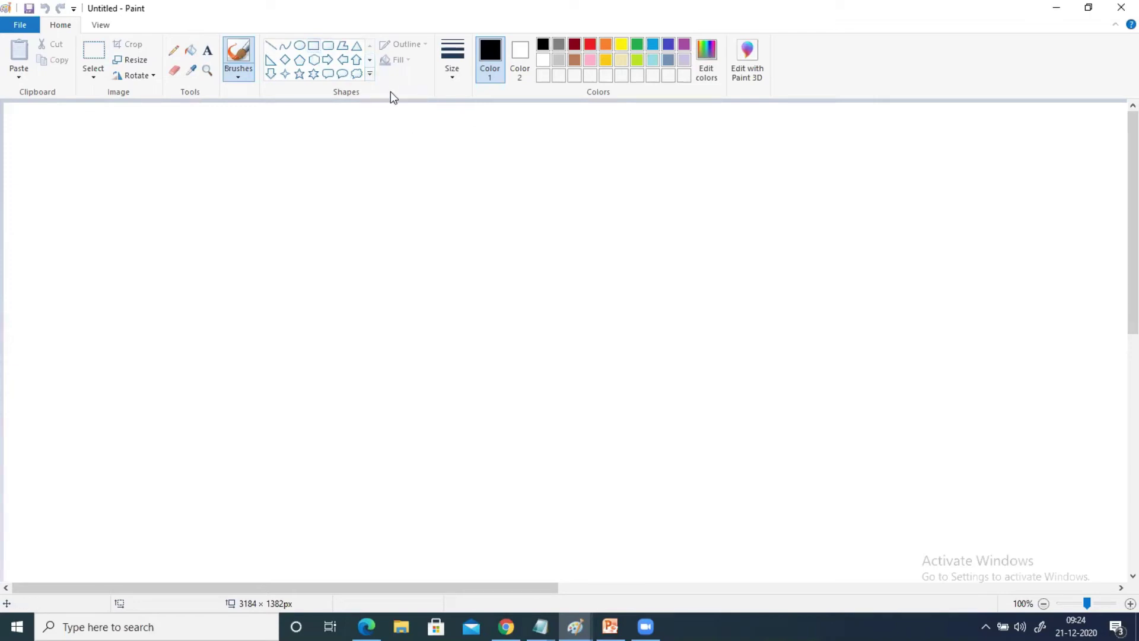
Draw a left box and a larger right box with a small box nested inside it
left_click(313, 48)
left_click_drag(271, 188, 422, 342)
left_click_drag(371, 297, 368, 300)
left_click(535, 317)
left_click(313, 45)
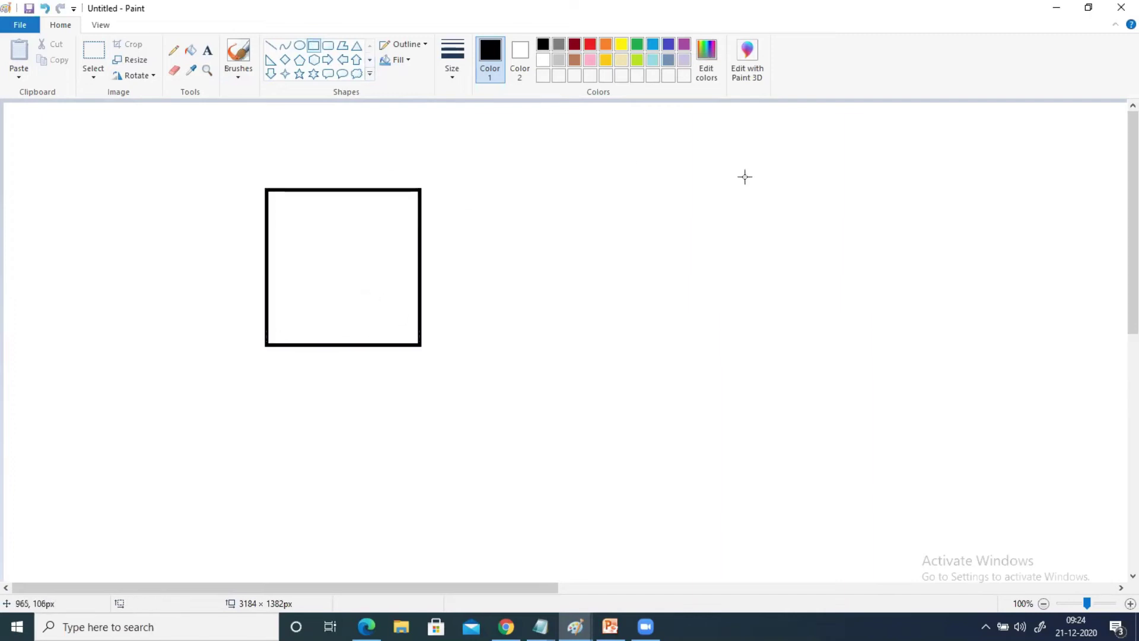
left_click_drag(829, 167, 1008, 361)
left_click_drag(941, 323, 940, 318)
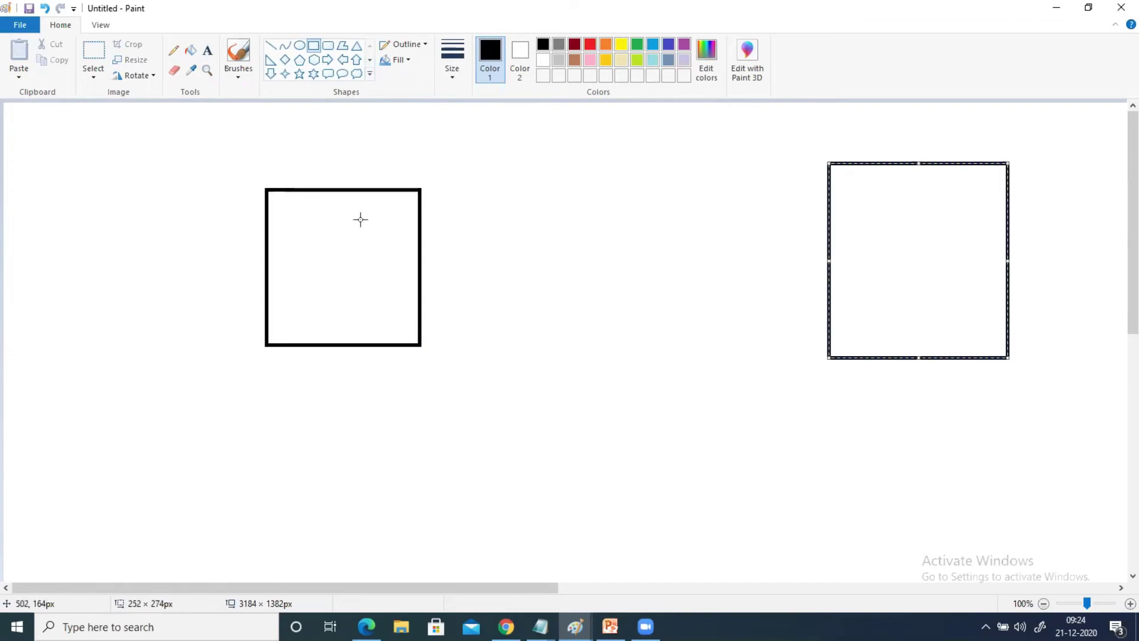
left_click(314, 45)
left_click_drag(860, 212, 918, 264)
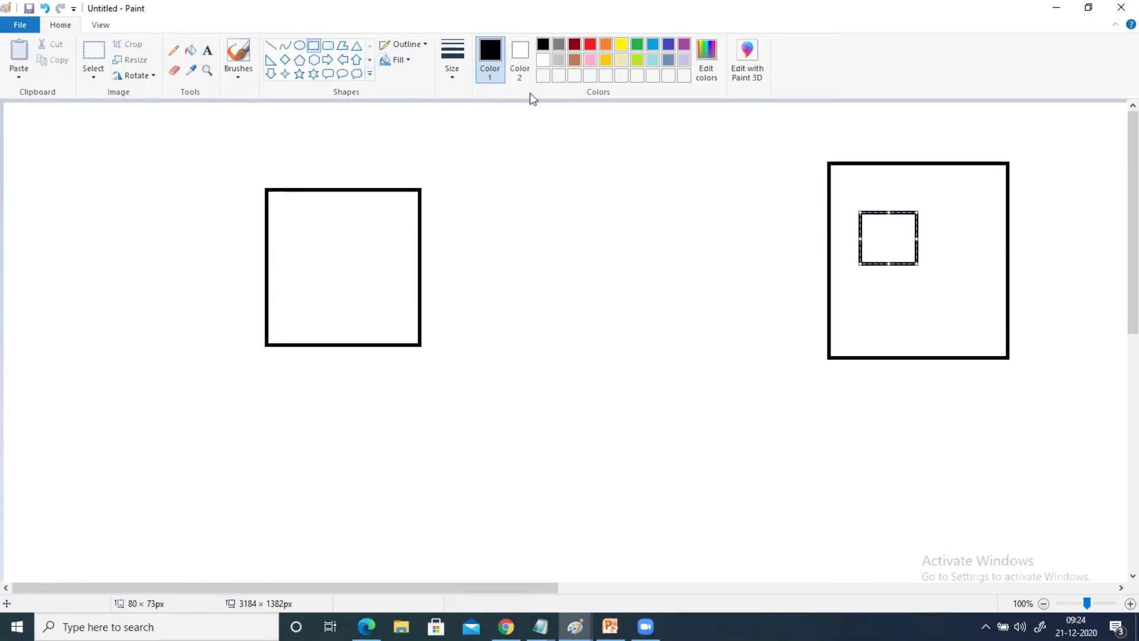
Join the left box to the small inner box with a line and add the label 'Storage account (500 TB)'
left_click(270, 46)
left_click_drag(420, 262, 858, 240)
left_click(208, 51)
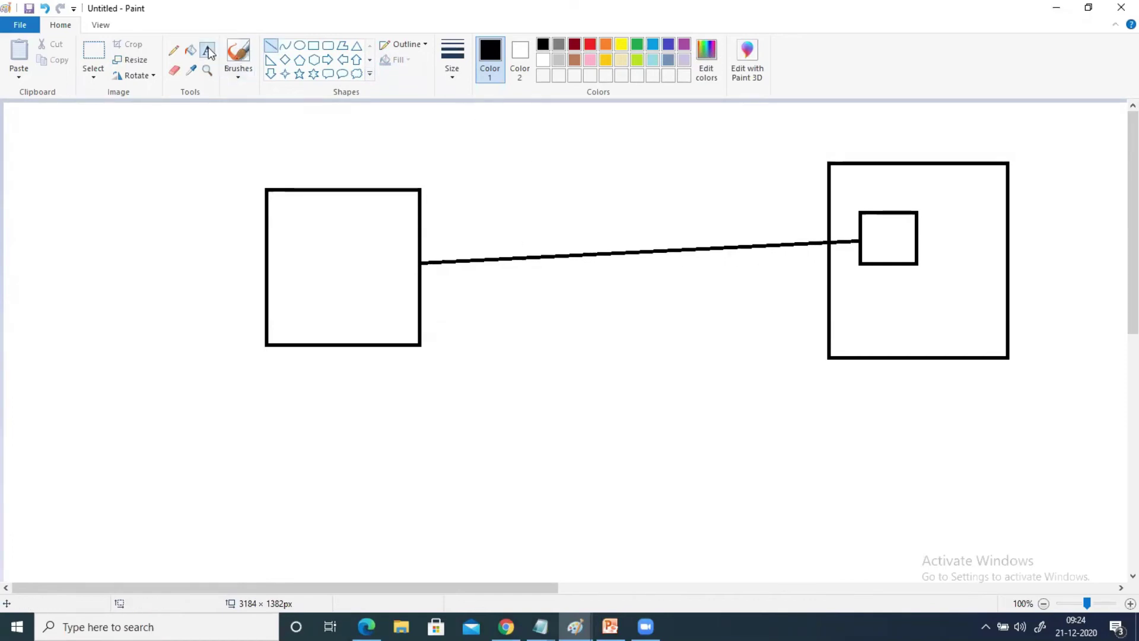
left_click(830, 148)
type("Storage account (")
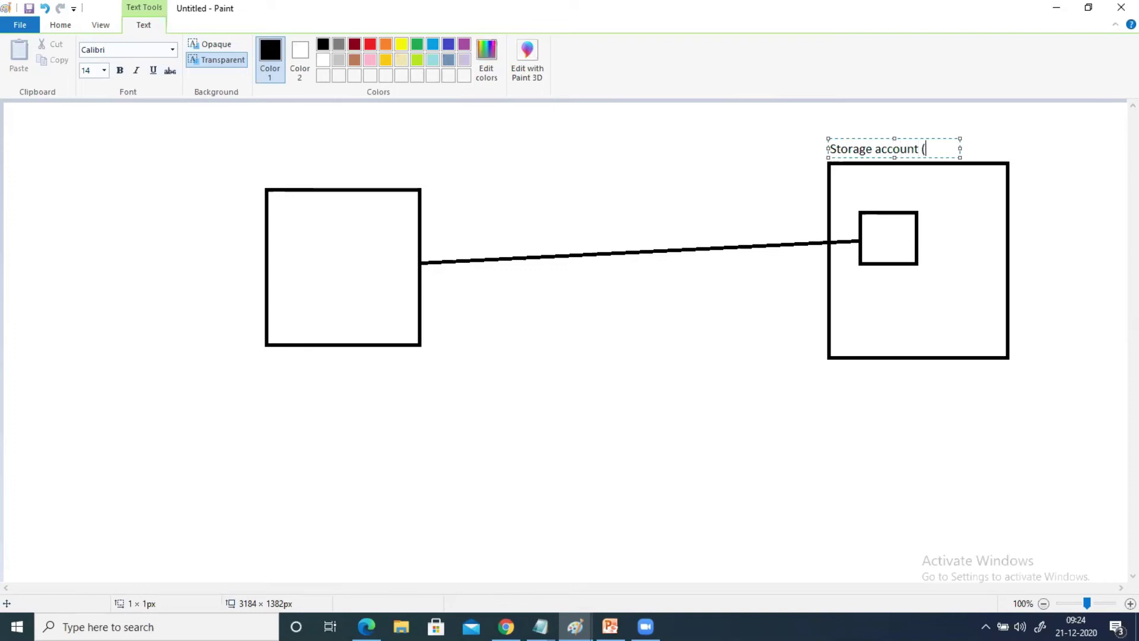
type("500 TB)")
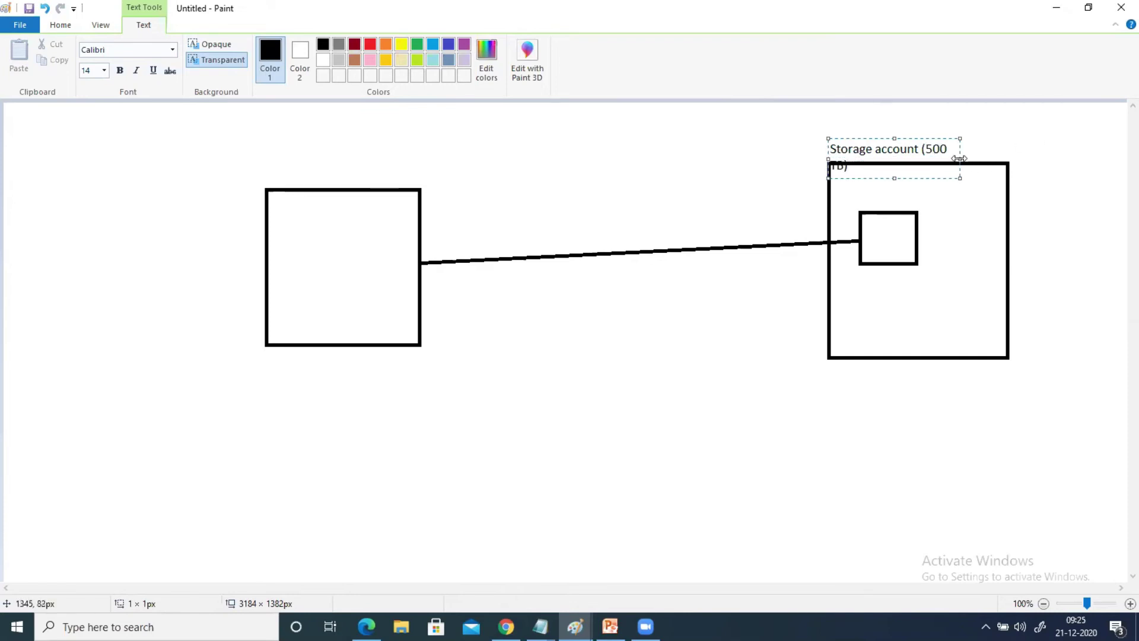
left_click_drag(959, 159, 1017, 155)
left_click(628, 338)
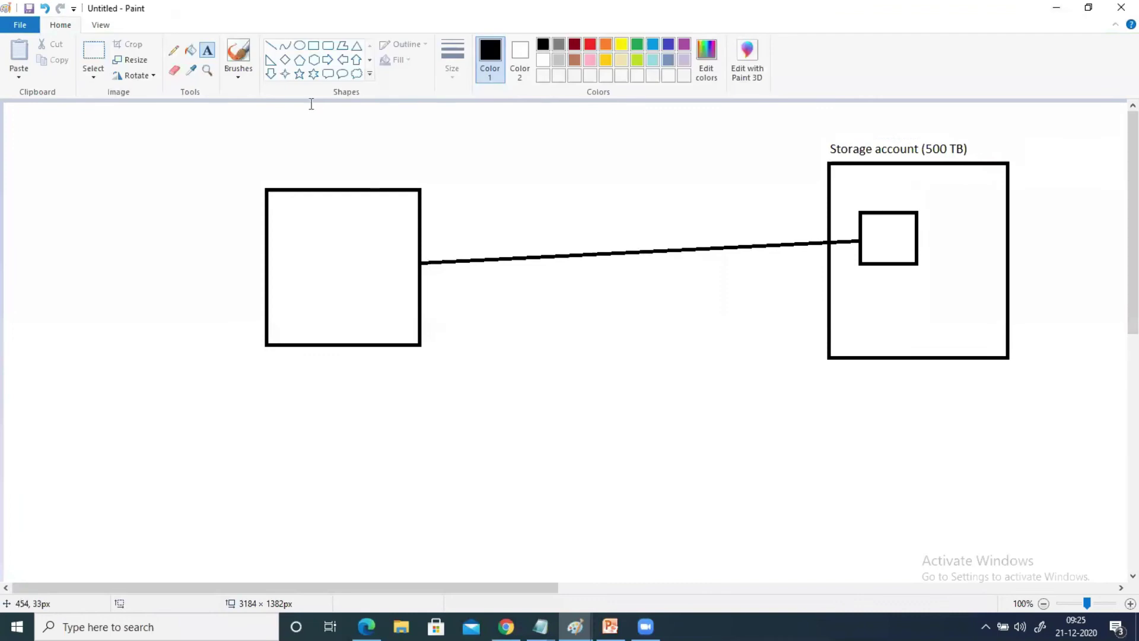
Add a second left box linked by a line to a second small box, then undo the extra shapes
left_click(315, 50)
mouse_move(267, 397)
left_mouse_down()
mouse_move(389, 465)
mouse_move(418, 558)
left_mouse_up()
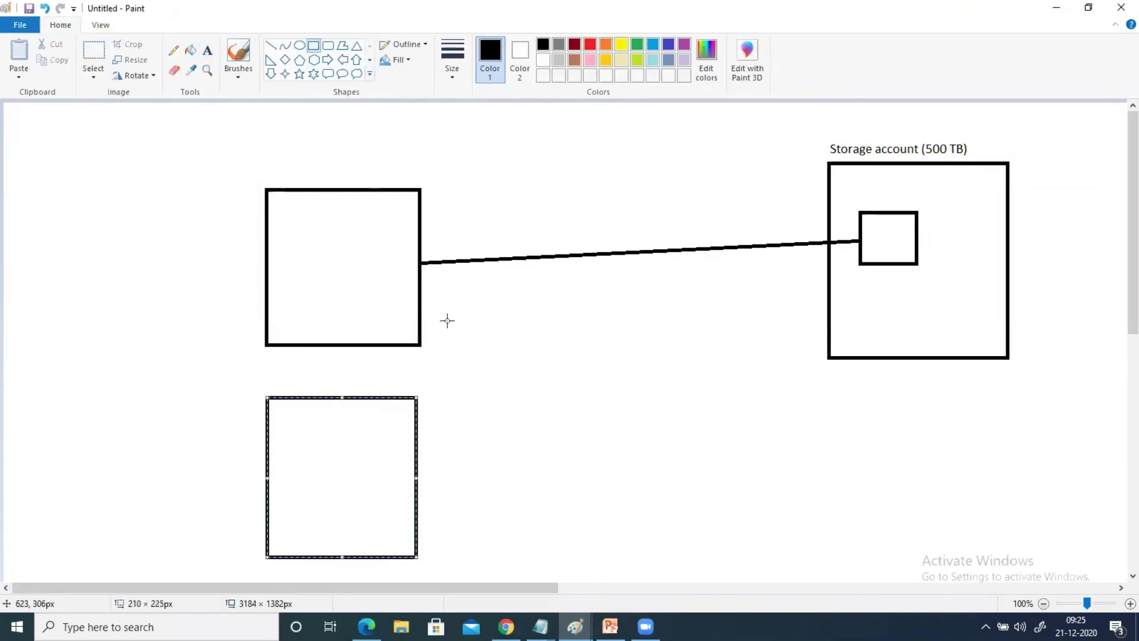
left_click(271, 46)
mouse_move(409, 514)
left_mouse_down()
mouse_move(658, 460)
mouse_move(817, 332)
mouse_move(852, 321)
left_mouse_up()
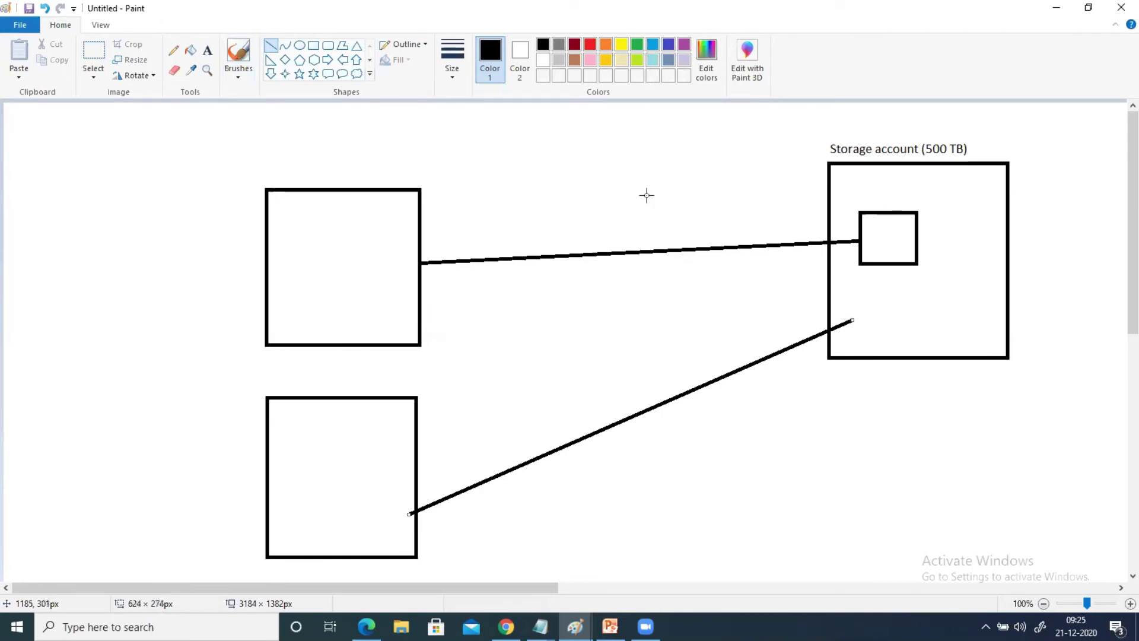
left_click(314, 46)
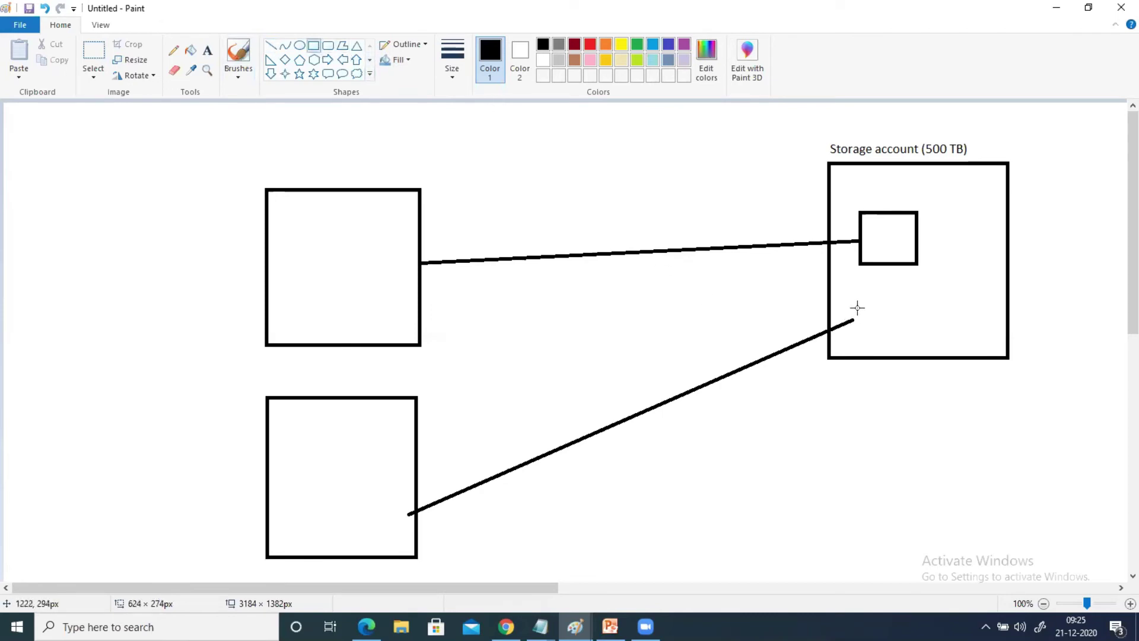
left_click_drag(857, 300, 925, 346)
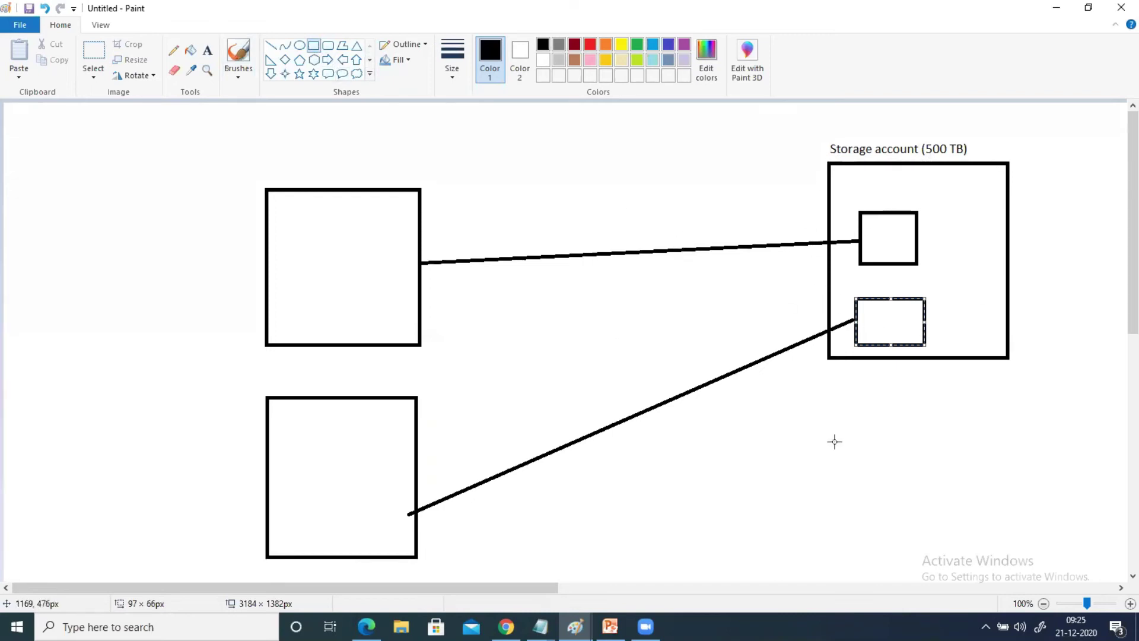
left_click(1030, 456)
left_click_drag(1006, 548, 1015, 597)
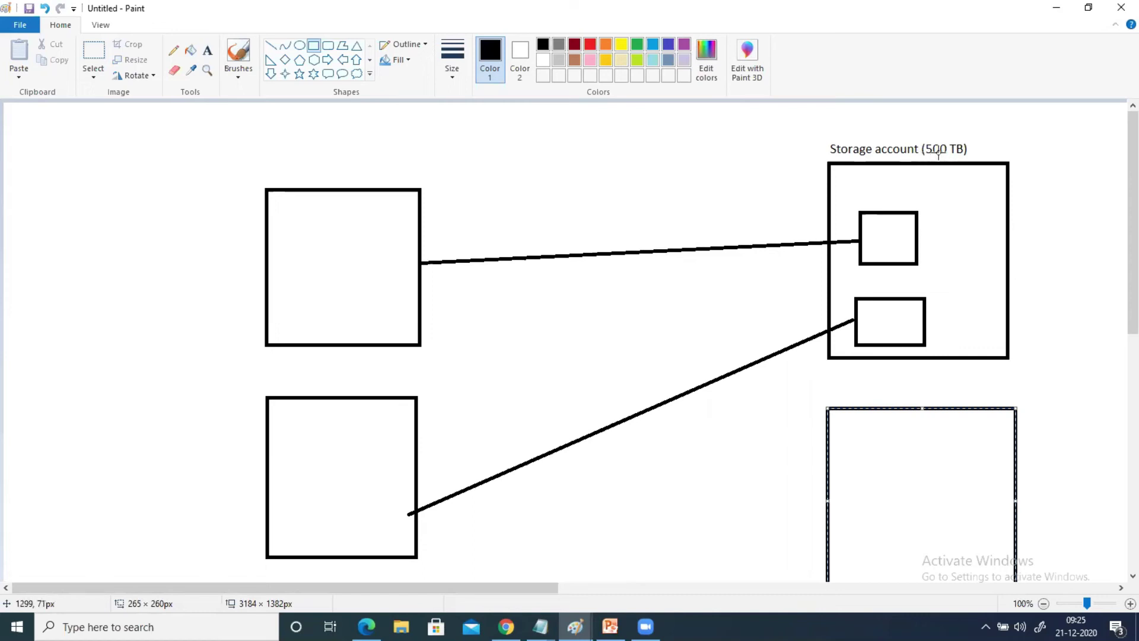
key("ctrl+z")
key("ctrl+z")
key("ctrl+z")
key("ctrl+z")
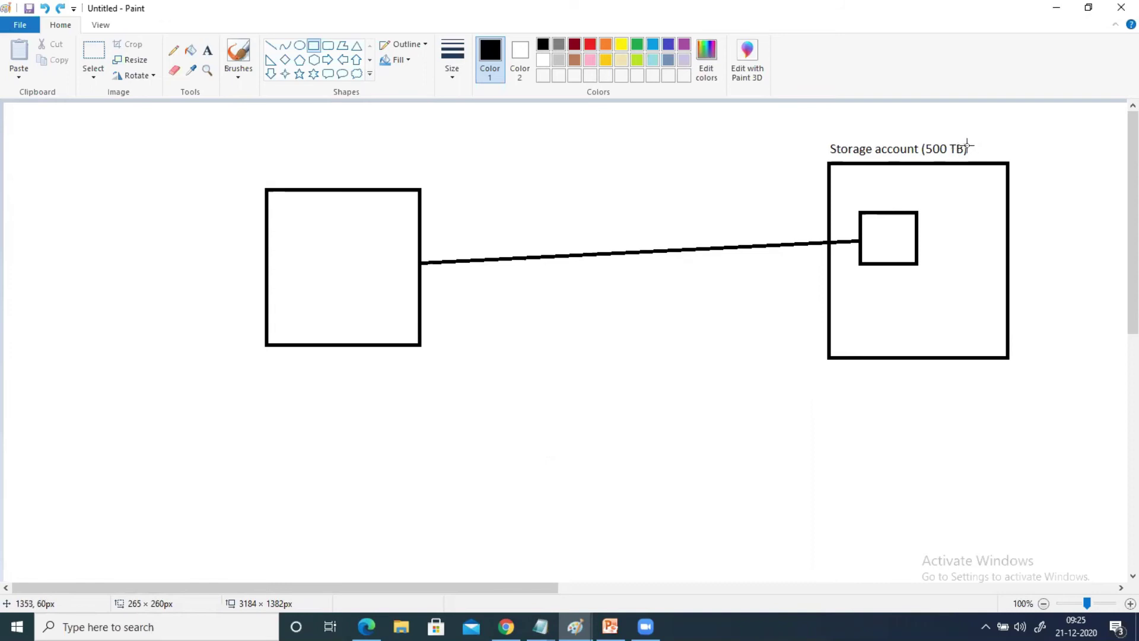
Add the text 'standard/premium' beside the Storage account (500 TB) label
left_click(207, 50)
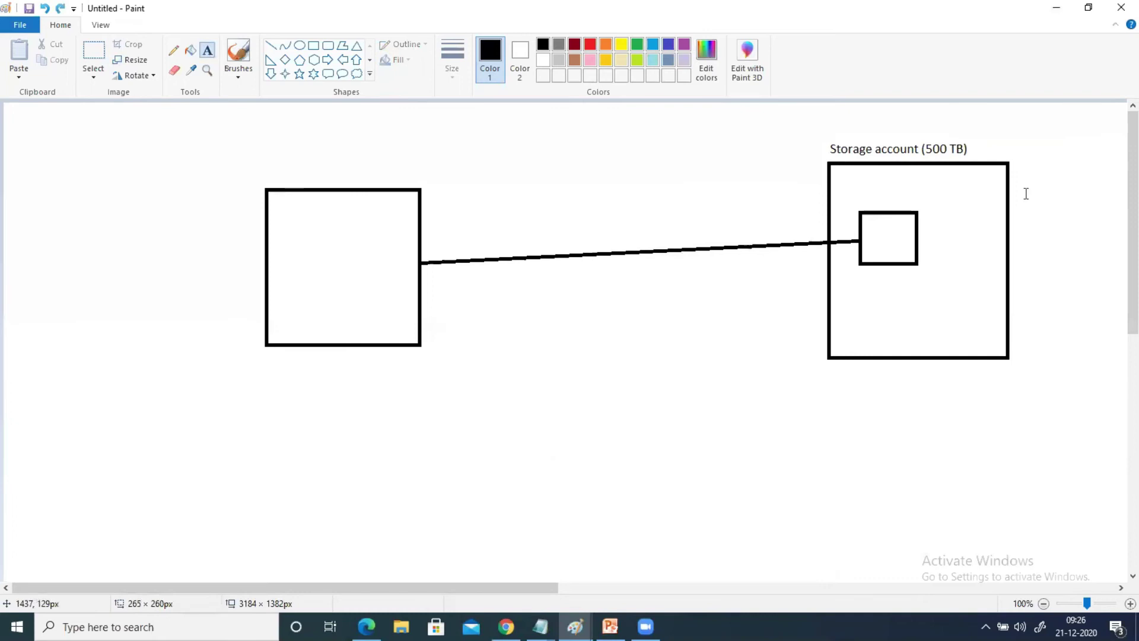
left_click(973, 149)
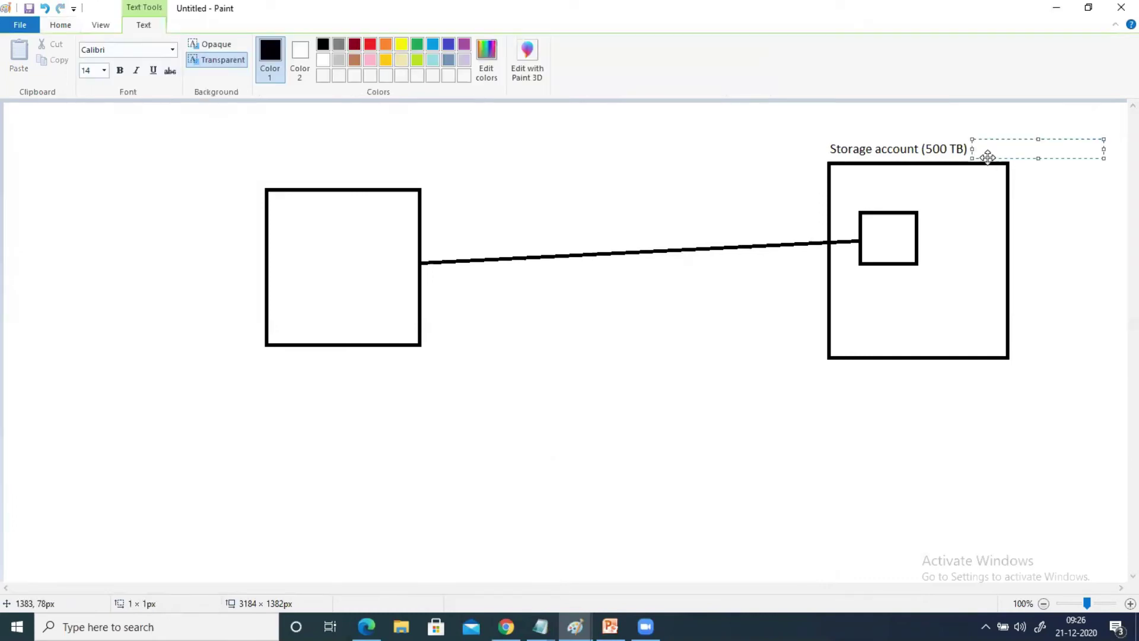
type("standaar")
key("BackSpace")
type("d/premium")
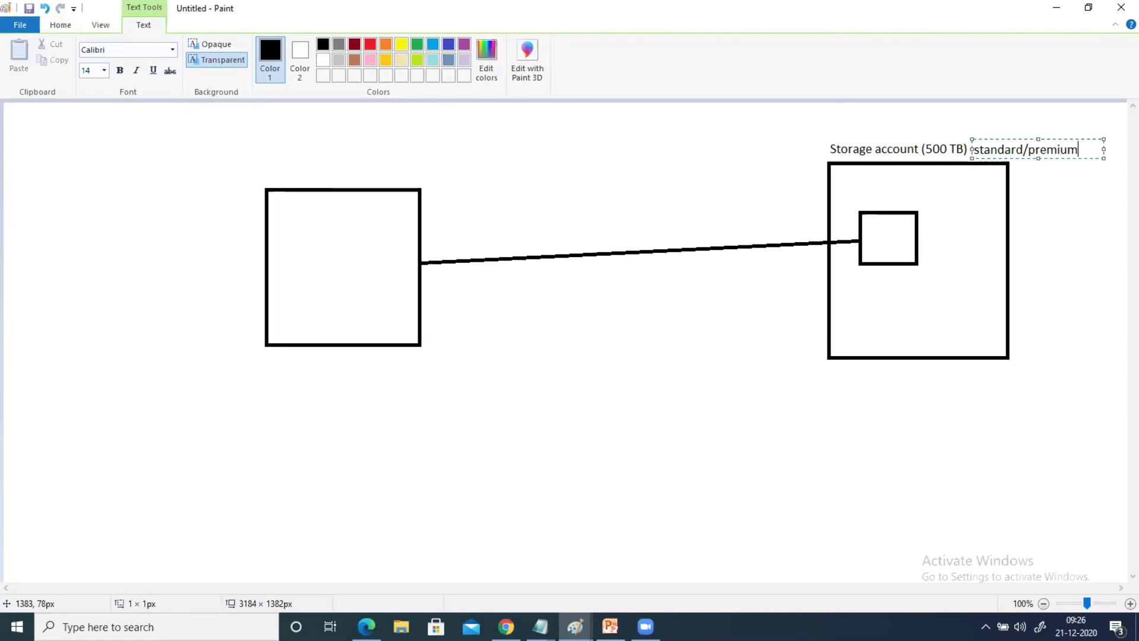
left_click(702, 345)
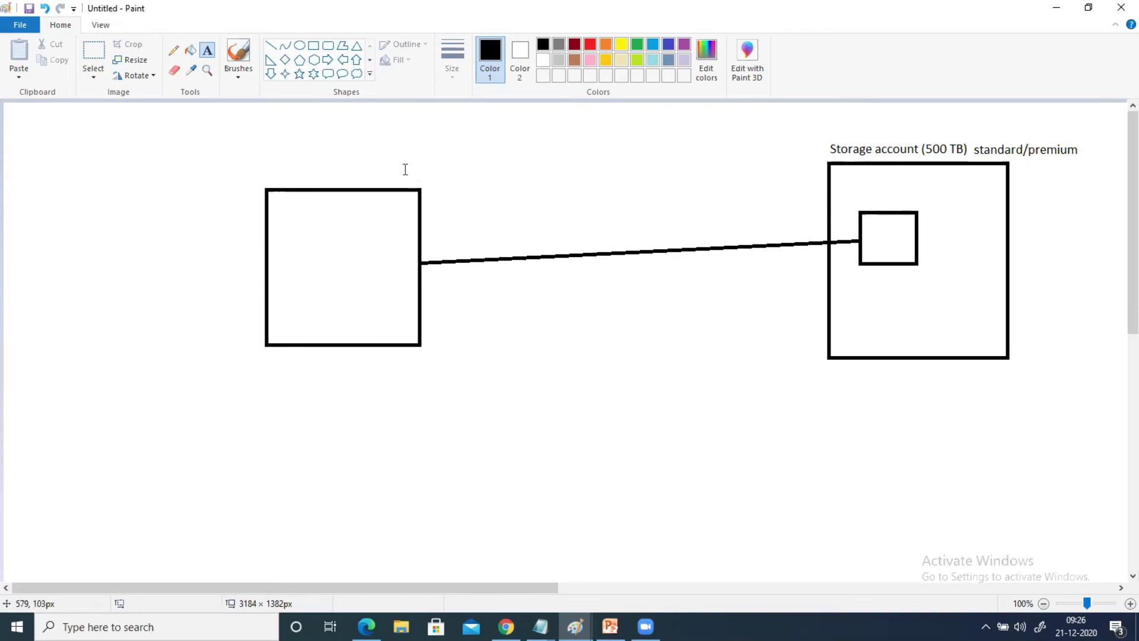
Label the left box 'stanadard'
left_click(313, 173)
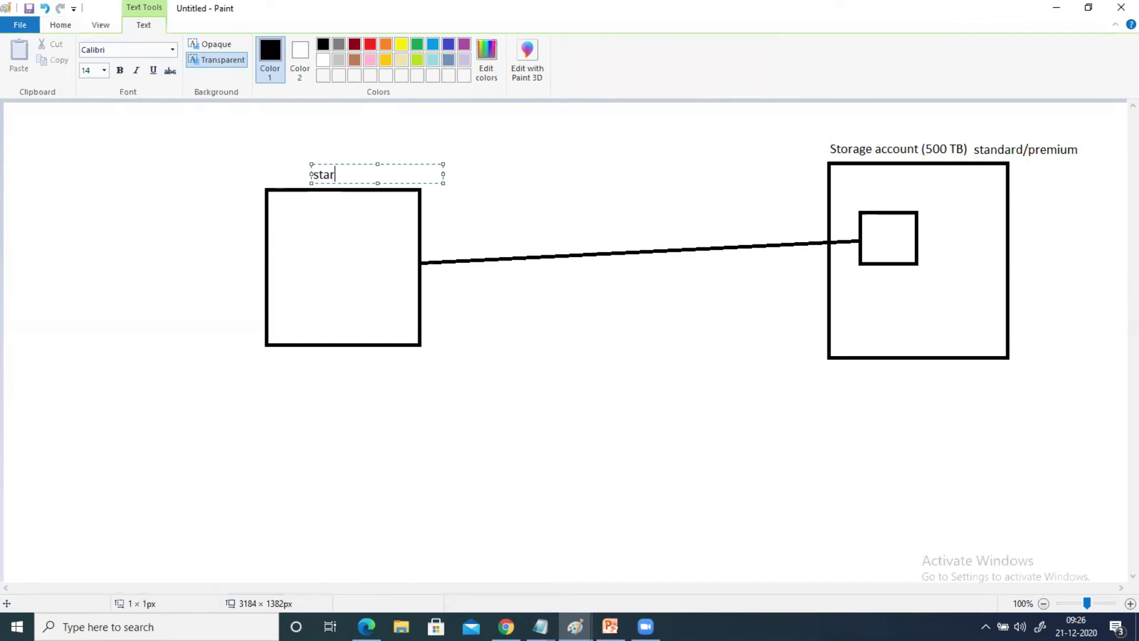
type("stanadard")
left_click(554, 373)
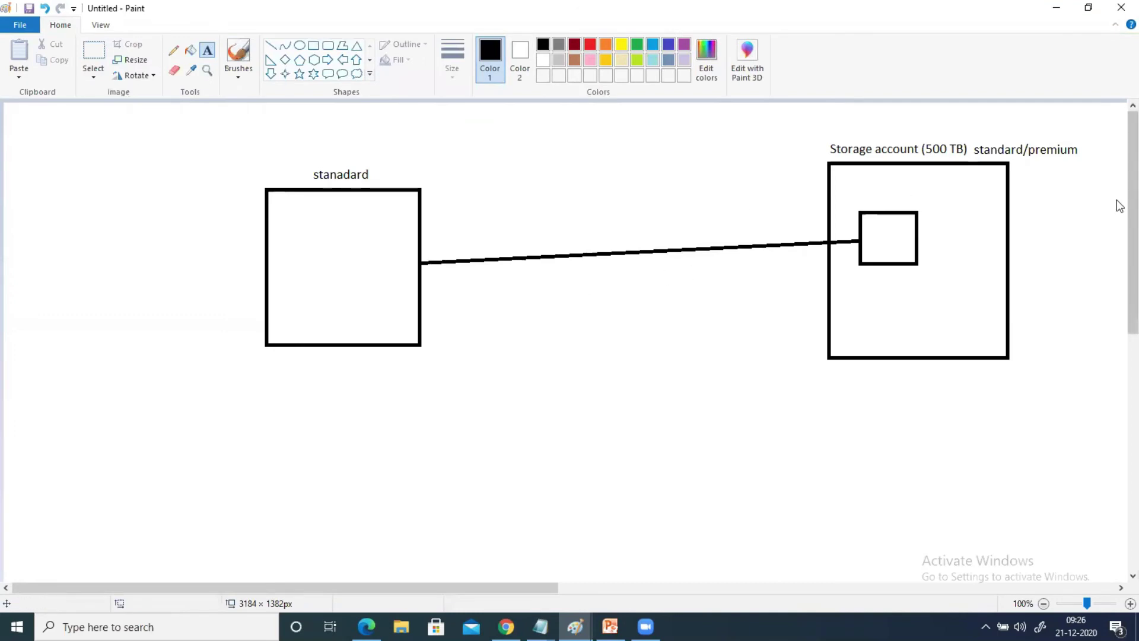
scroll(1120, 214, "down", 1)
scroll(1118, 215, "down", 2)
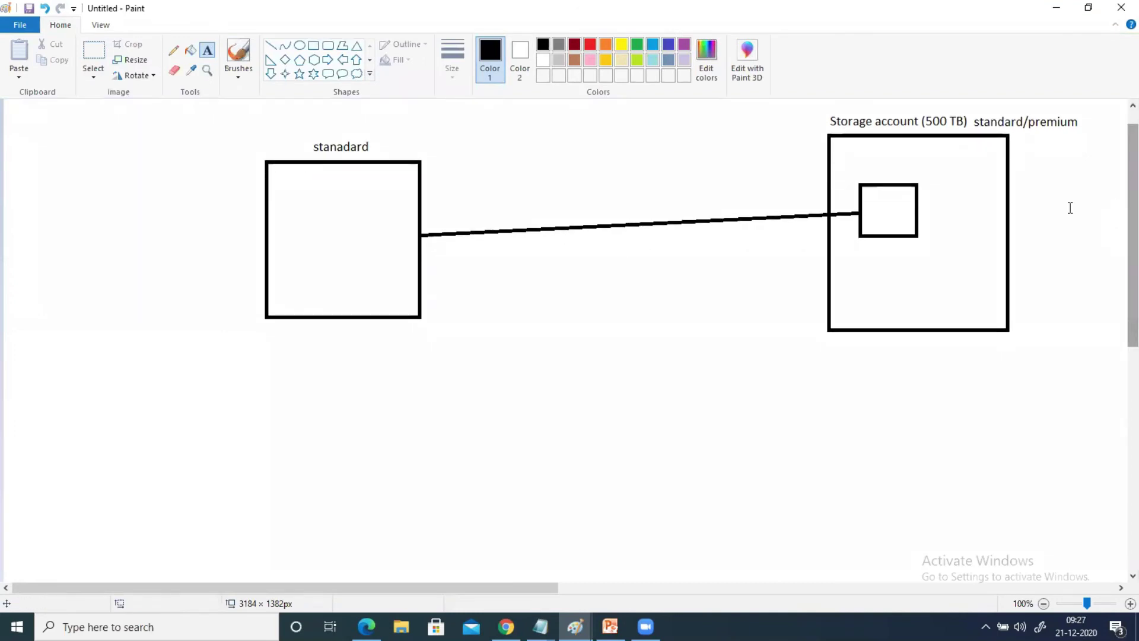
Draw a new box below the storage account box and label it 'Premium'
left_click(314, 46)
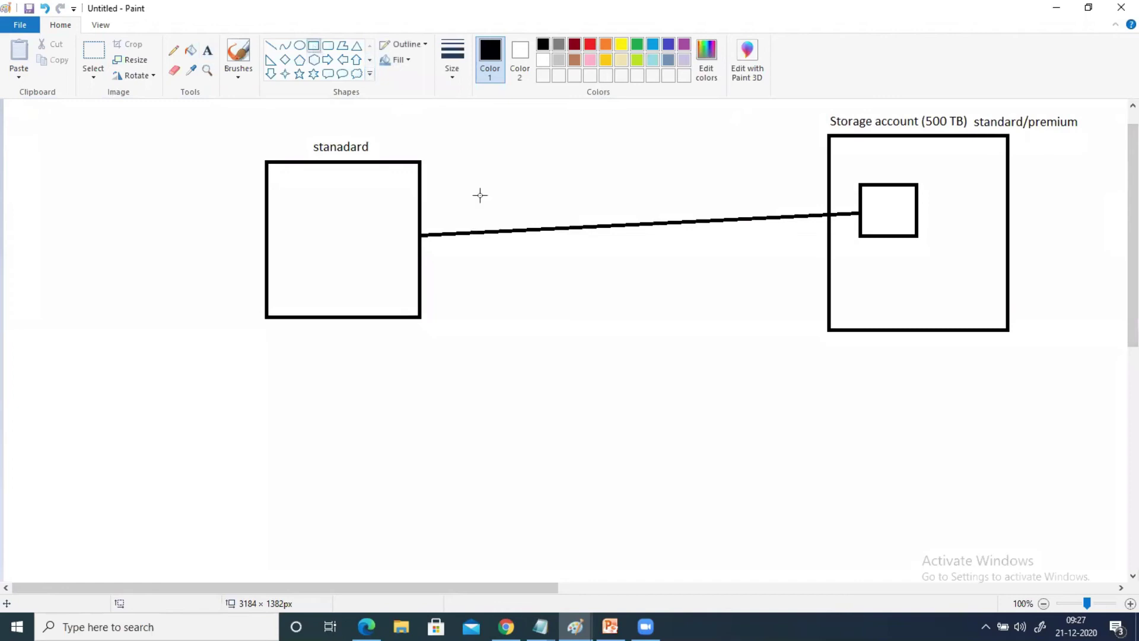
left_click_drag(835, 382, 1017, 566)
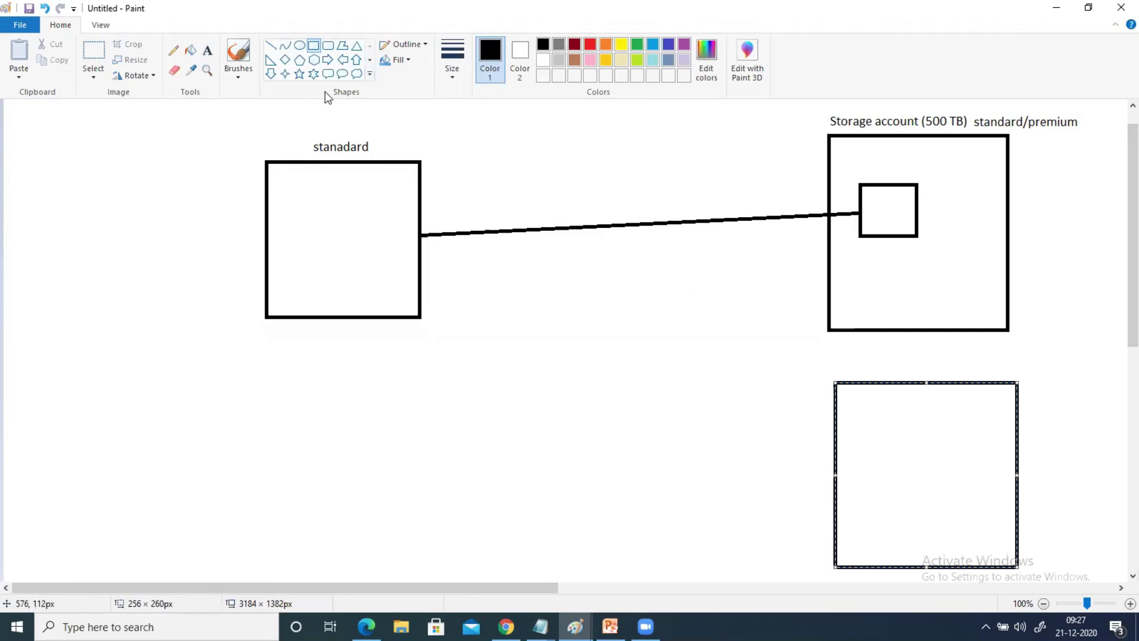
left_click(206, 50)
left_click(927, 364)
type("Premium")
left_click(496, 338)
Draw a box below the stanadard box and label it 'Premium'
left_click(313, 46)
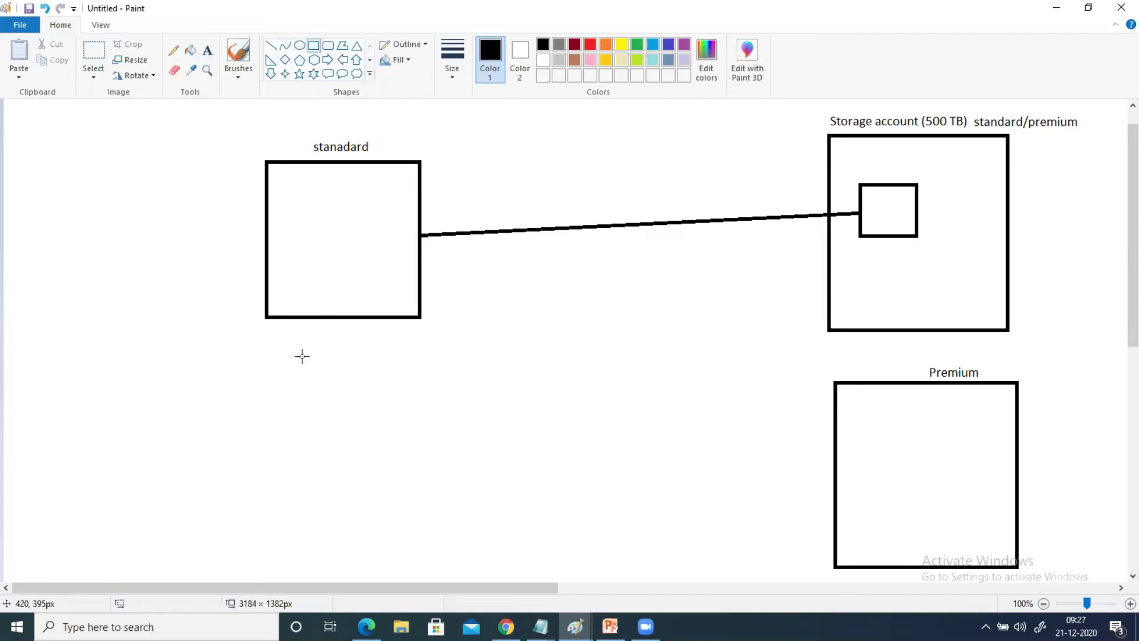
left_click_drag(269, 393, 424, 551)
left_click_drag(358, 508, 356, 508)
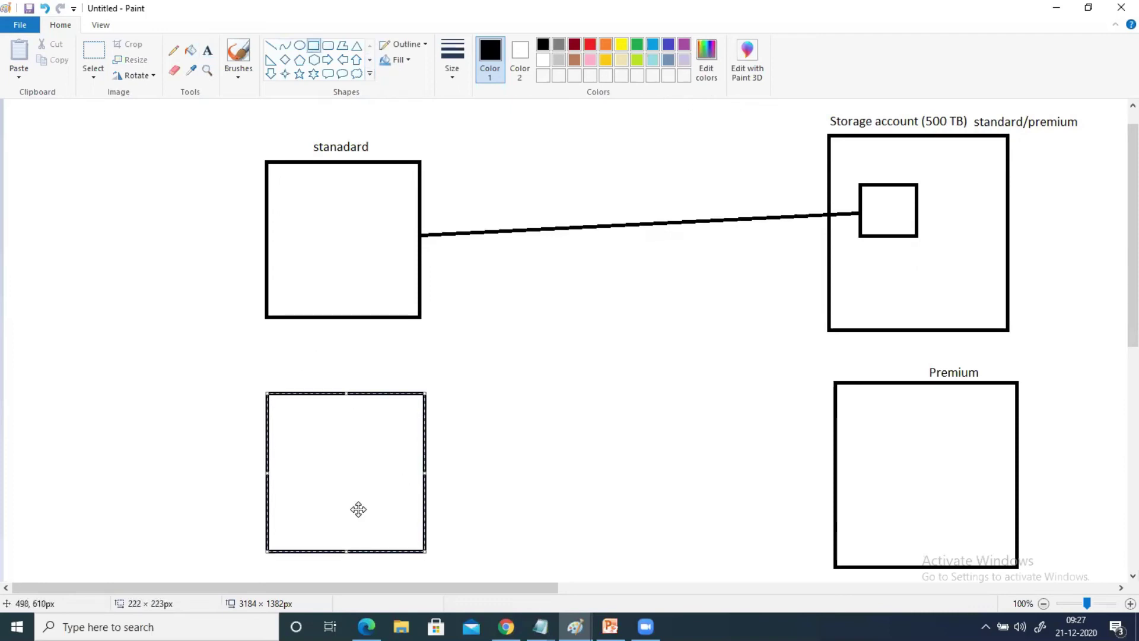
left_click(207, 49)
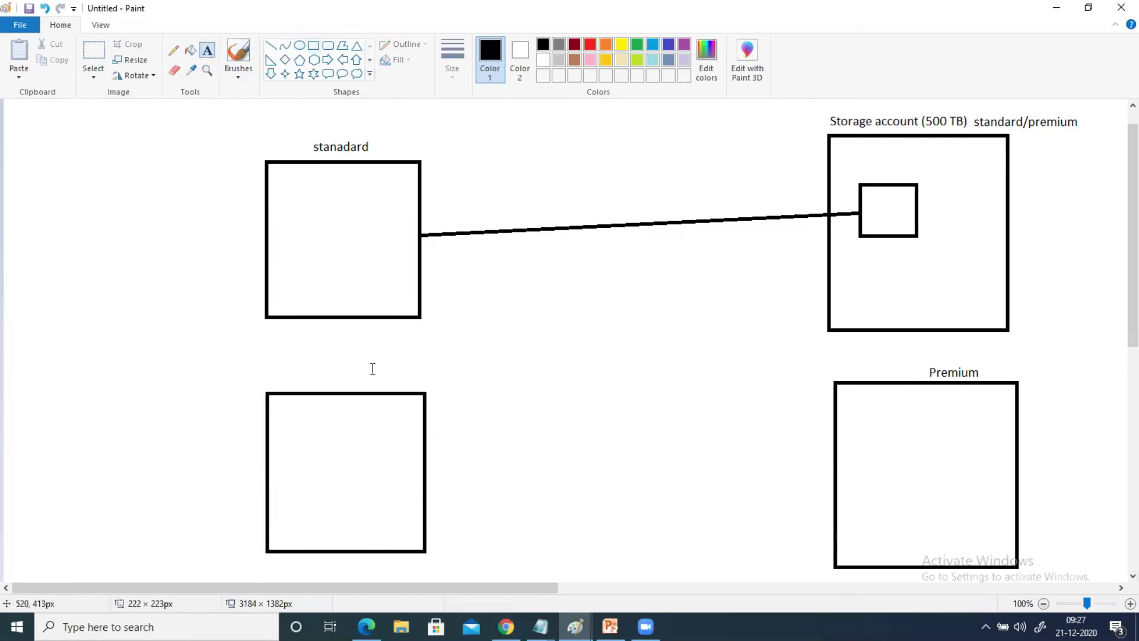
left_click(347, 378)
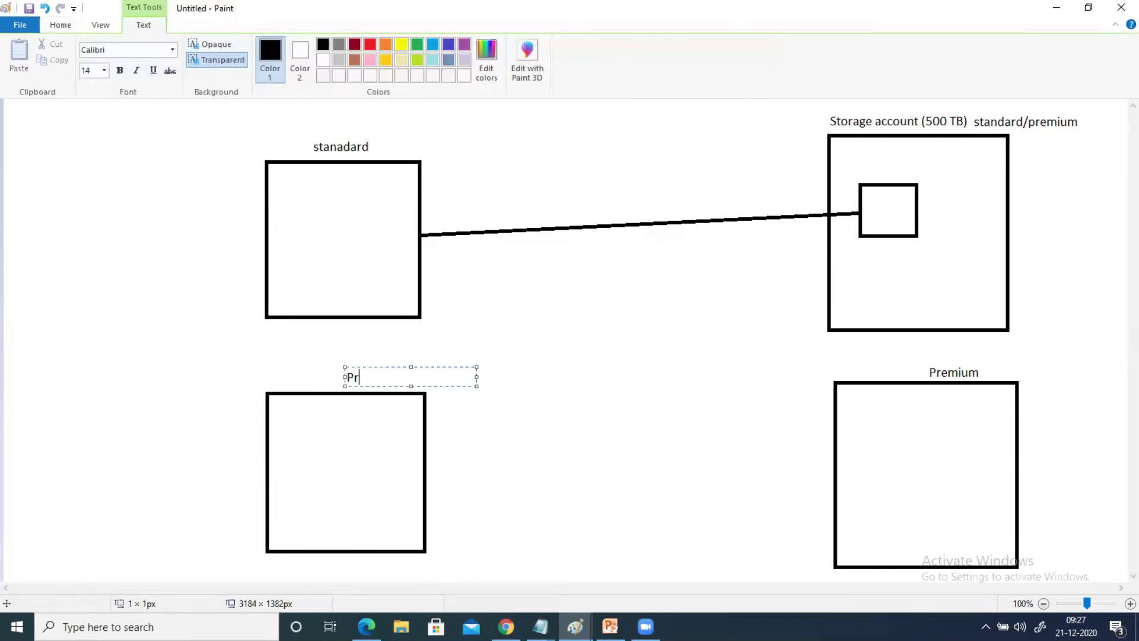
type("Premium")
left_click(564, 453)
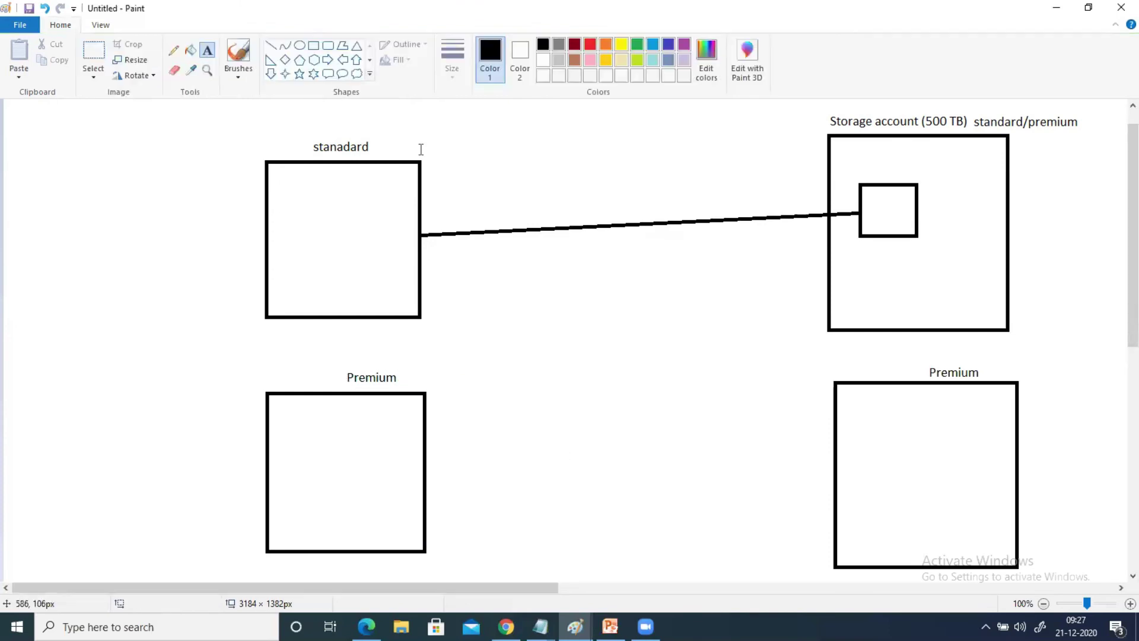
Connect the two Premium boxes with a line and minimize Paint
left_click(270, 47)
mouse_move(427, 479)
left_mouse_down()
mouse_move(796, 458)
mouse_move(835, 472)
left_mouse_up()
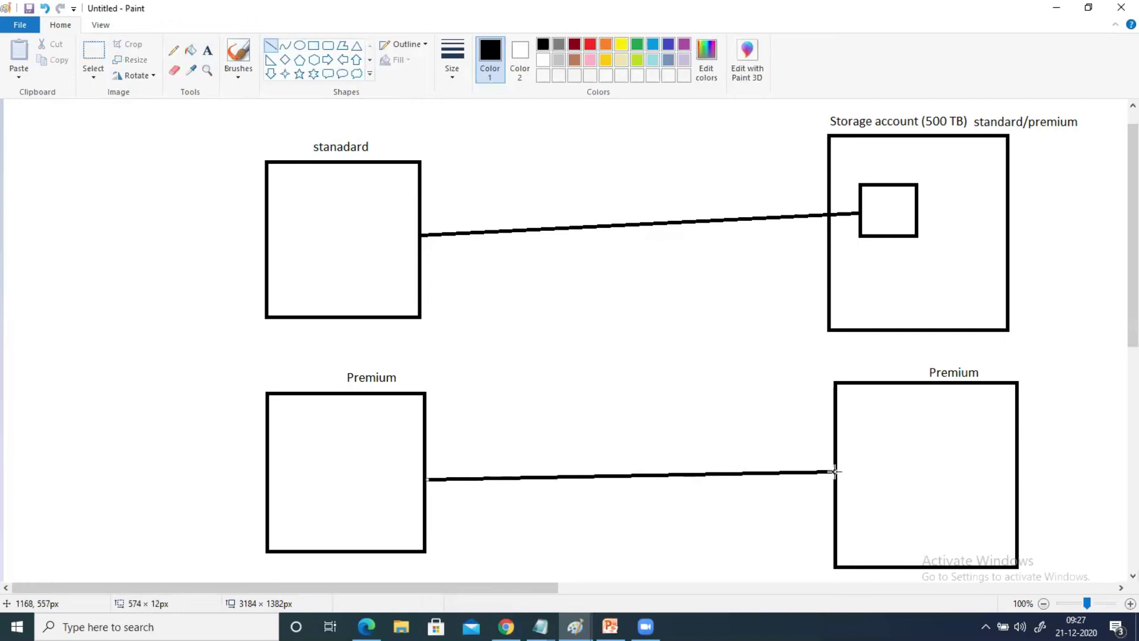
left_click_drag(835, 472, 835, 471)
left_click(1057, 7)
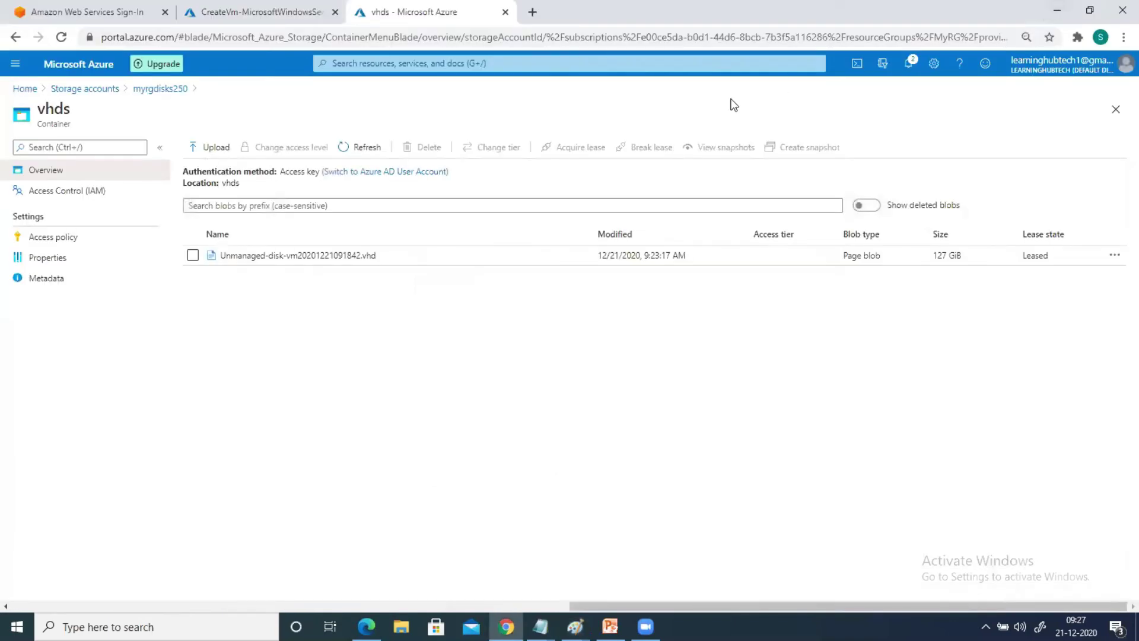
Open the OS disk overview of Managed-disk-vm from the Virtual machines list
left_click(335, 64)
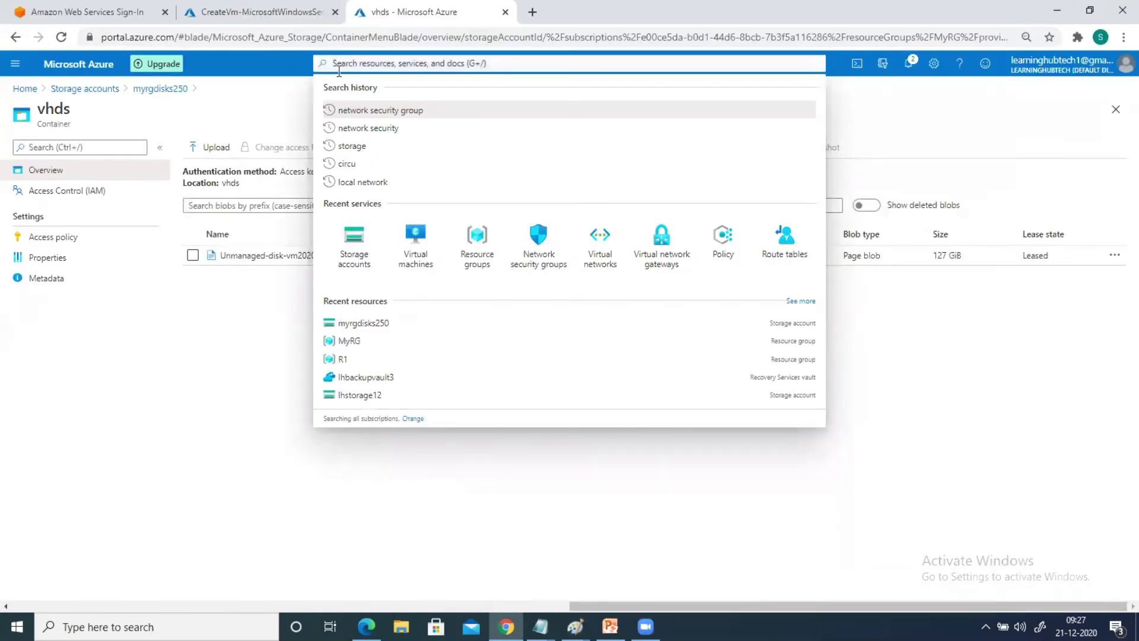
left_click(414, 265)
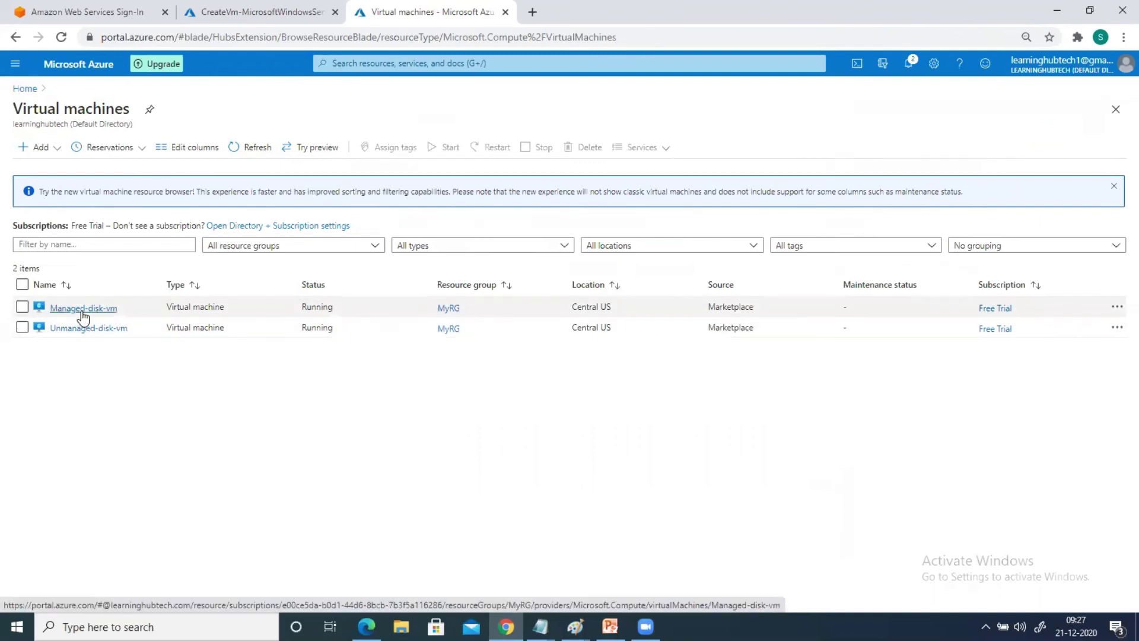
left_click(83, 309)
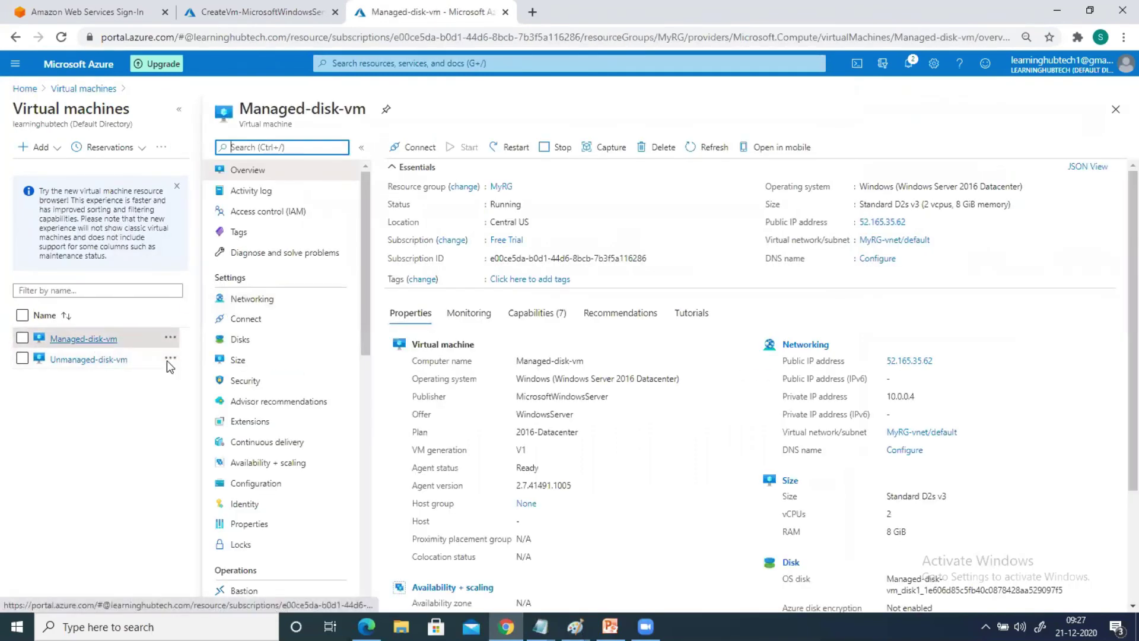
left_click(240, 342)
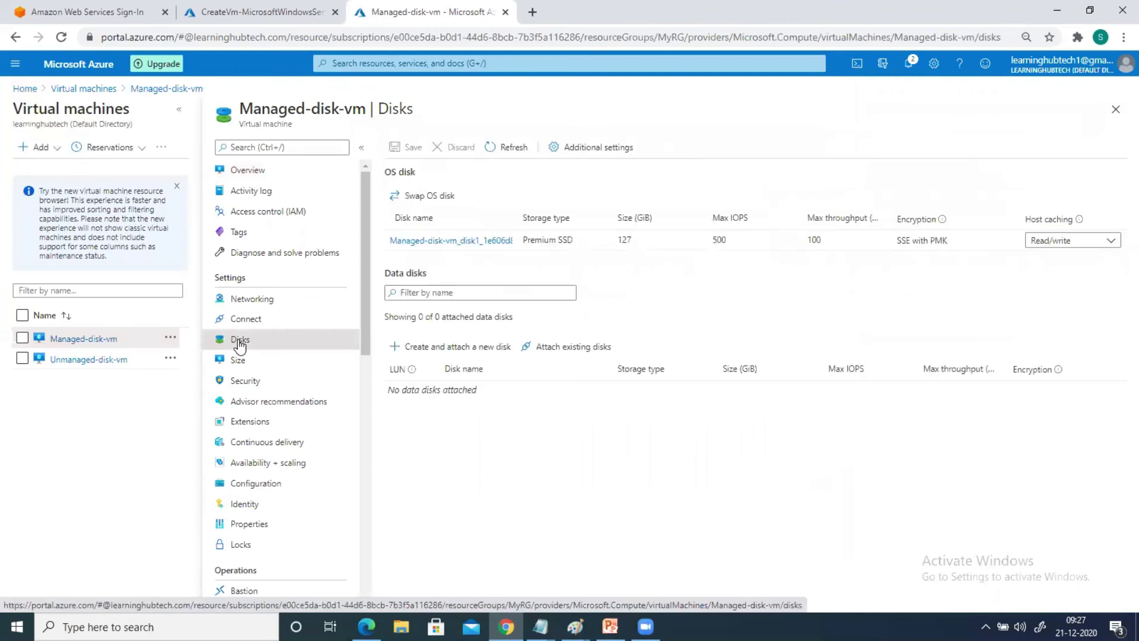
left_click(414, 243)
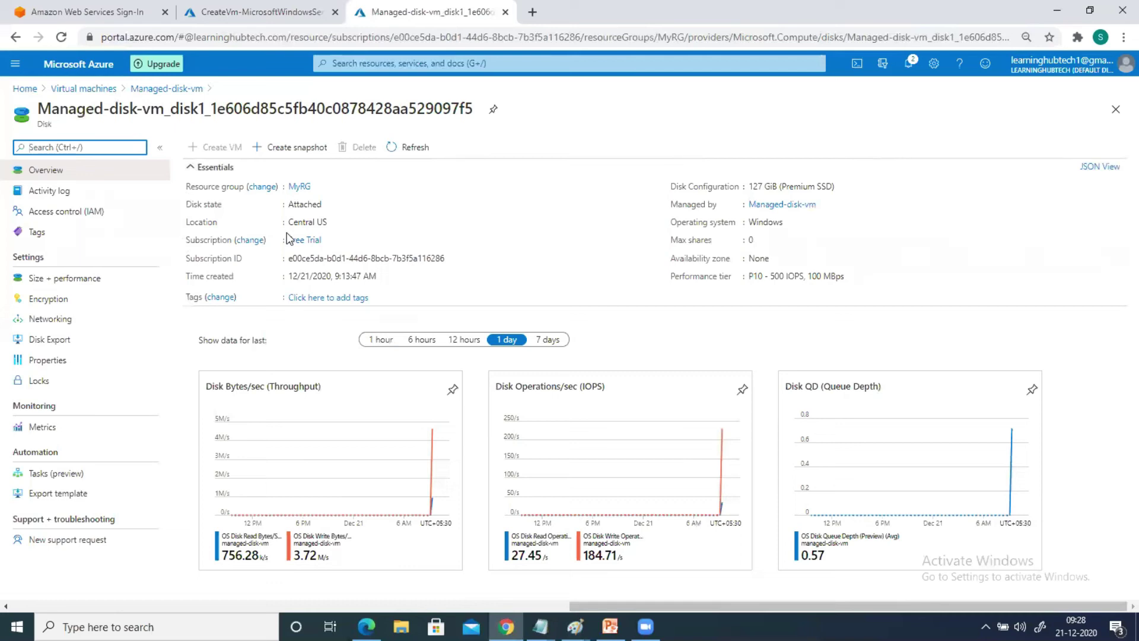
In the deployment tab, bring up the Virtual machines list again
left_click(246, 16)
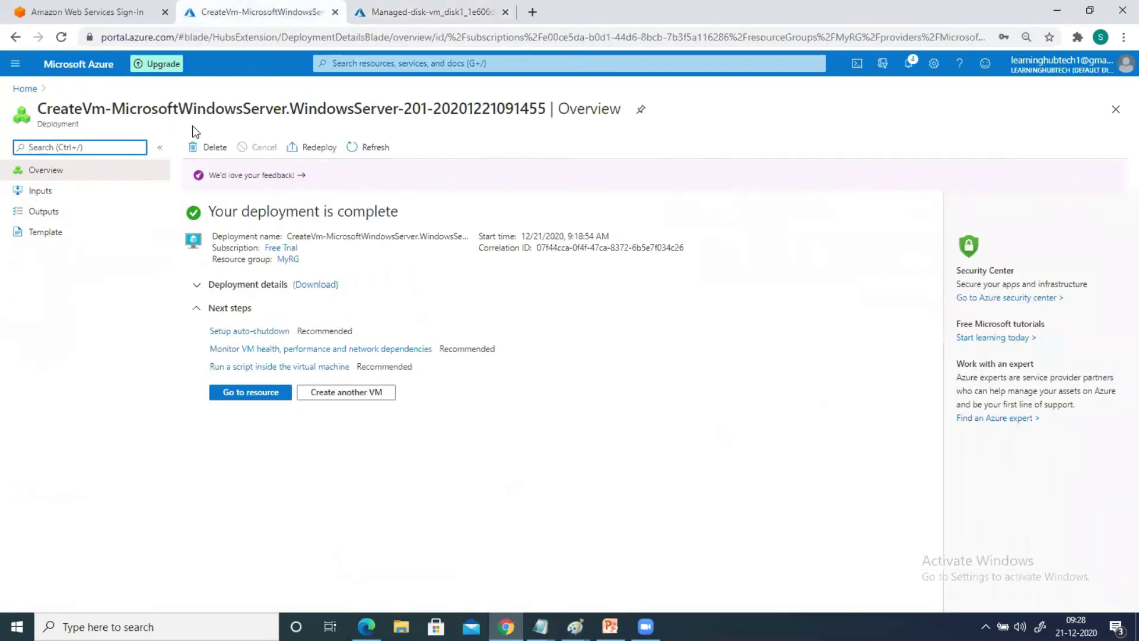
left_click(355, 65)
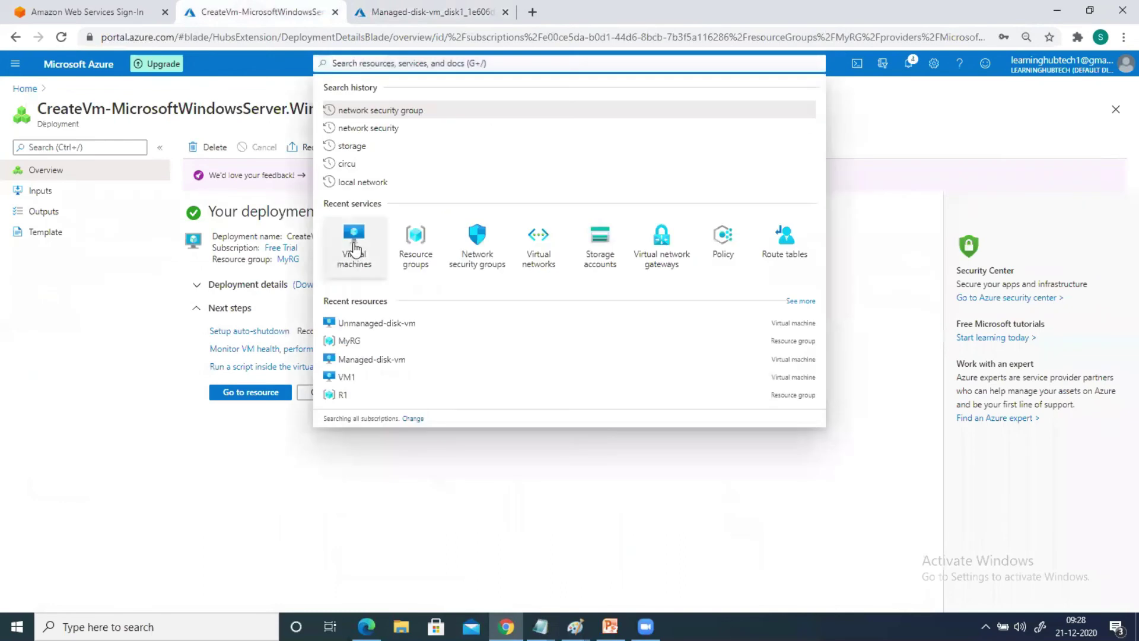
left_click(353, 237)
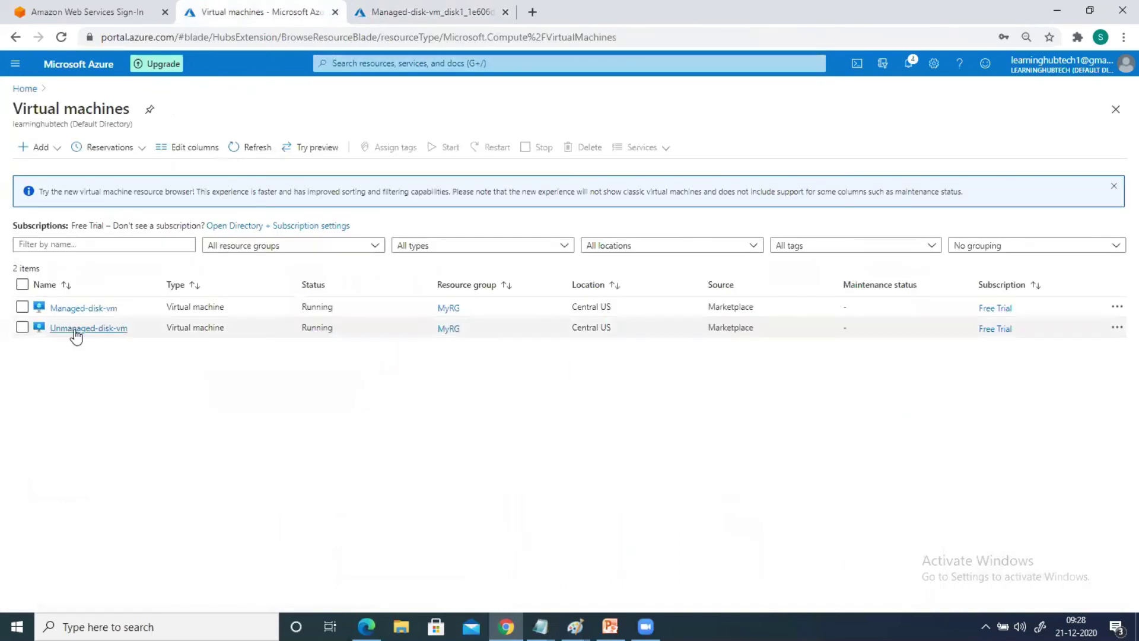
Open Unmanaged-disk-vm's OS disk details showing its Premium SSD type and VHD URI
left_click(73, 329)
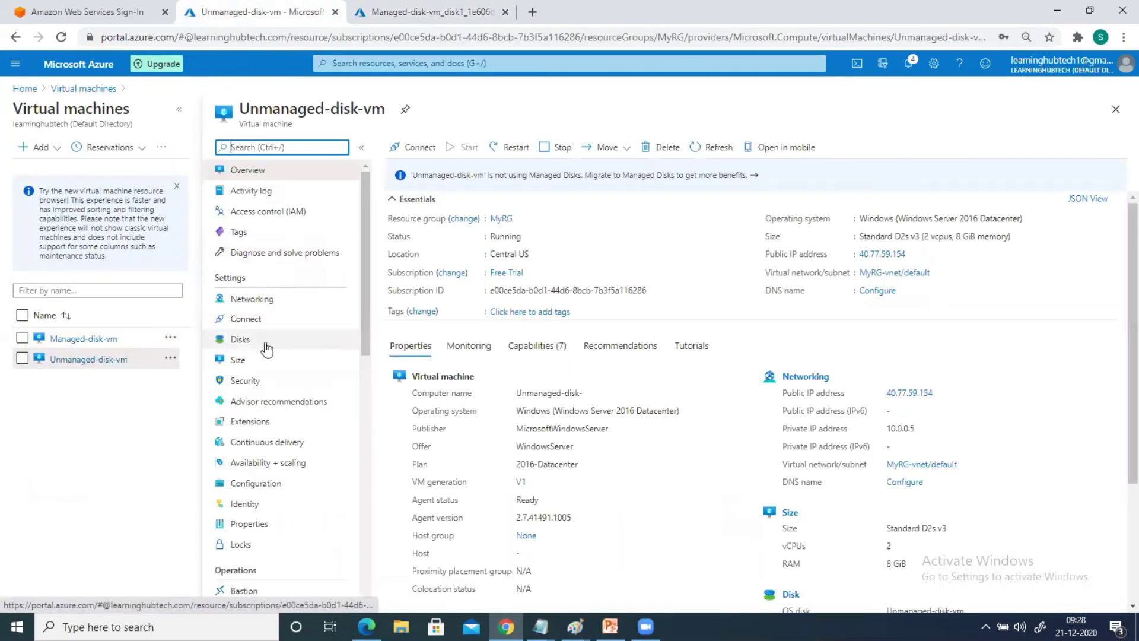
left_click(258, 345)
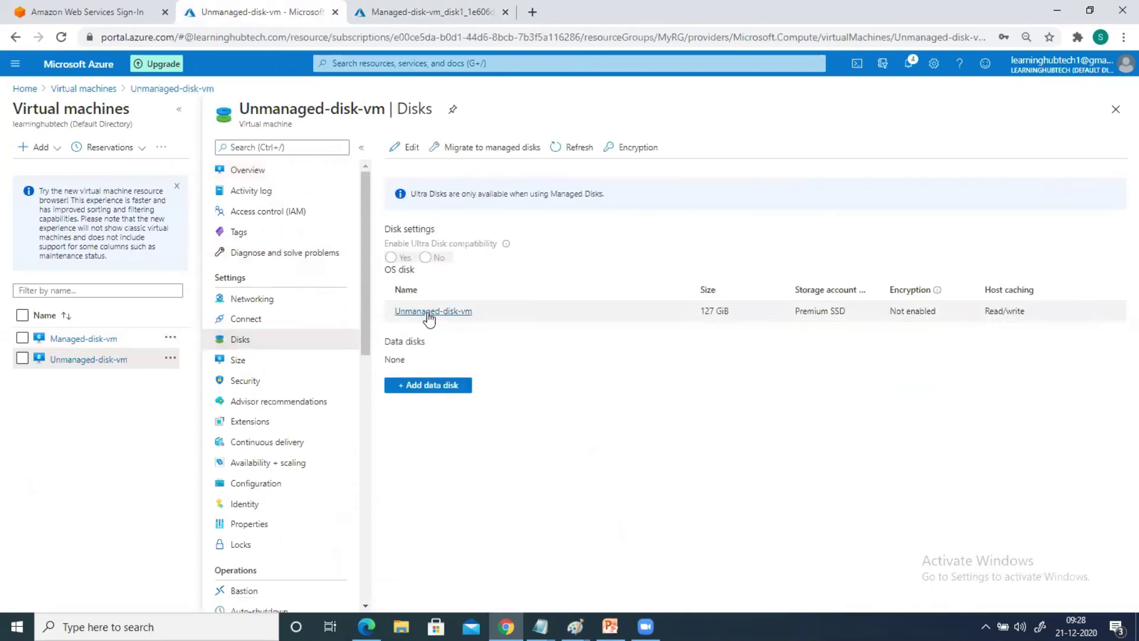
left_click(463, 312)
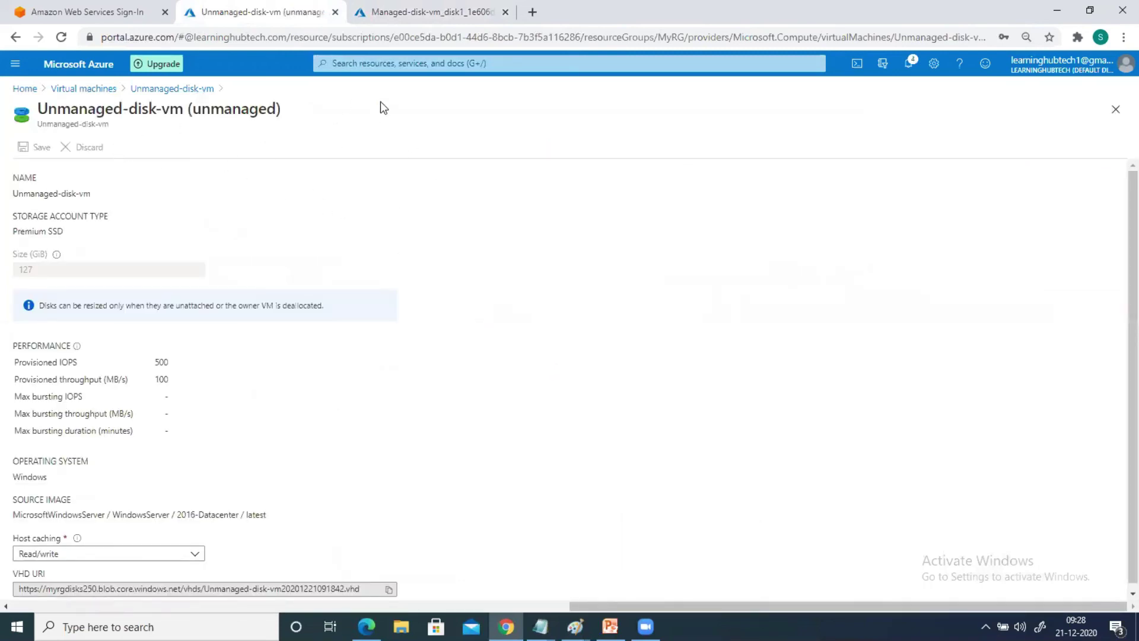
Toggle between the unmanaged and managed disk tabs to compare them
left_click(415, 12)
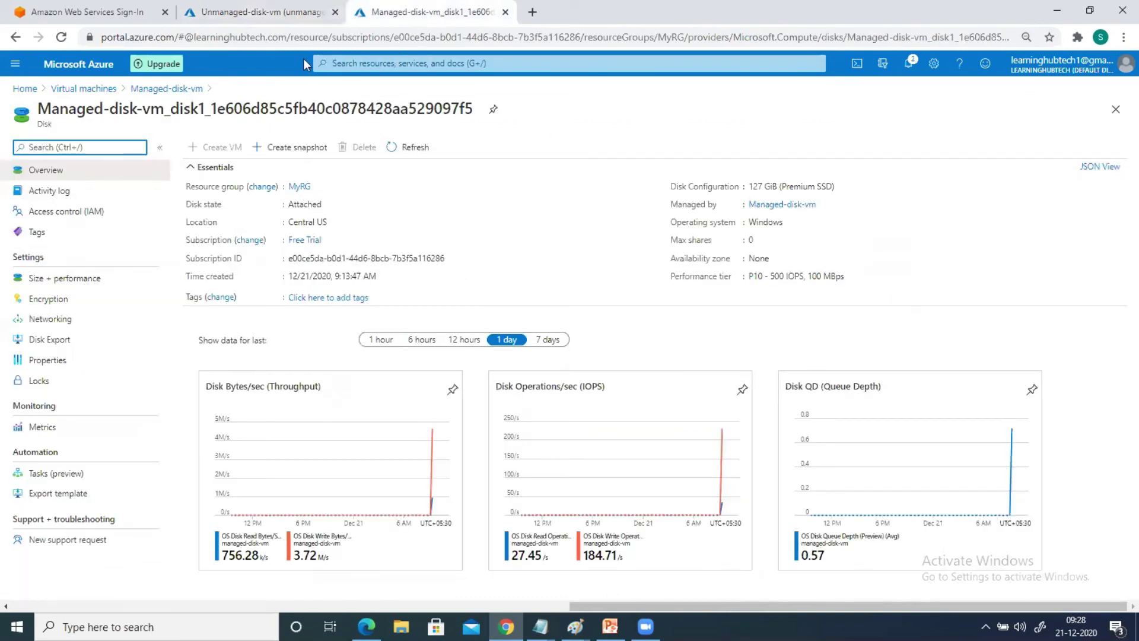
left_click(261, 12)
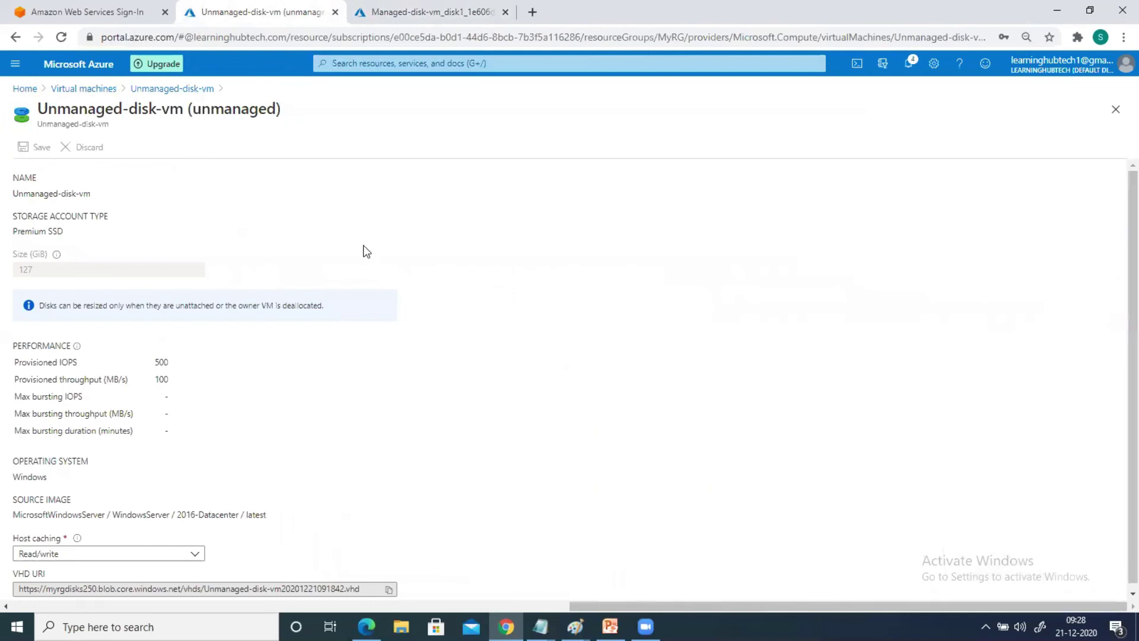
left_click(450, 11)
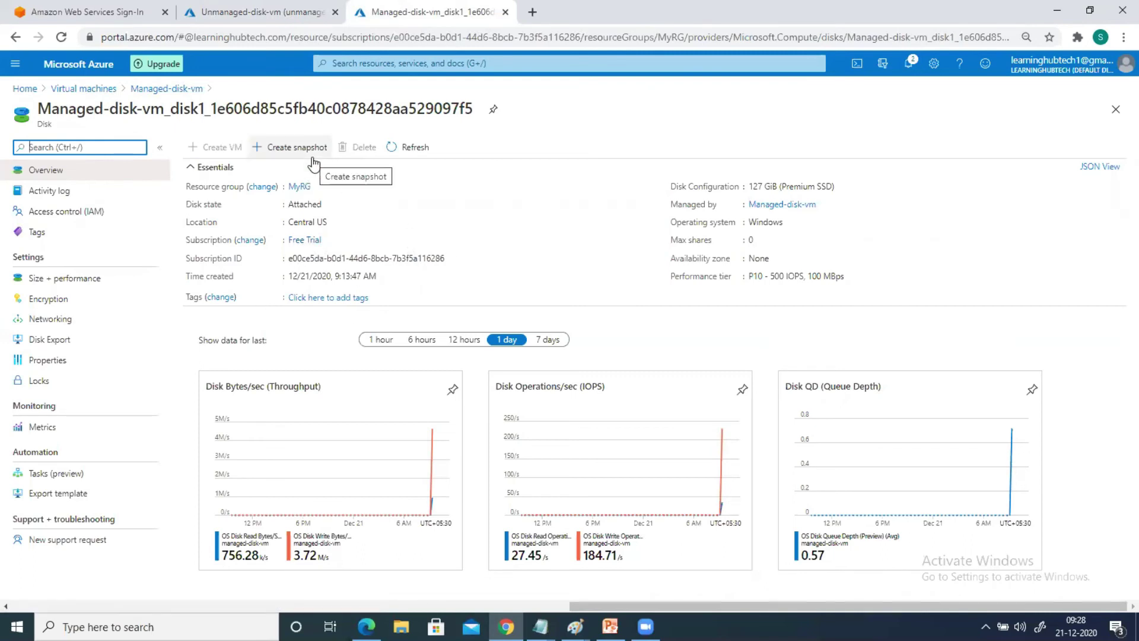
left_click(256, 13)
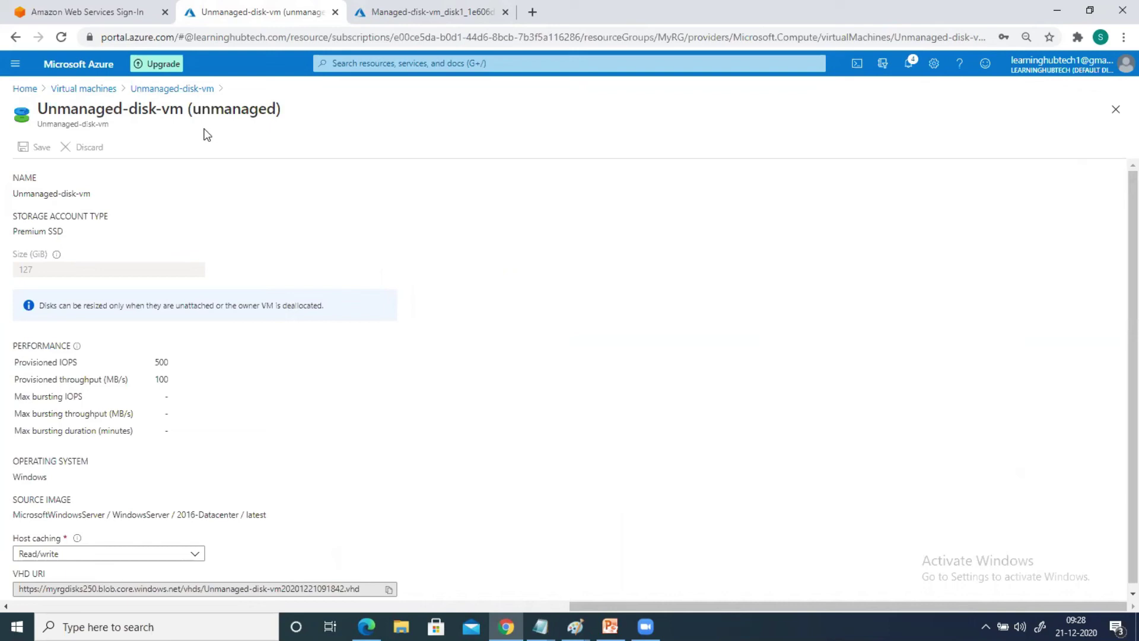
left_click(435, 16)
Duplicate the managed disk tab and open Storage accounts by searching 'storage'
right_click(432, 18)
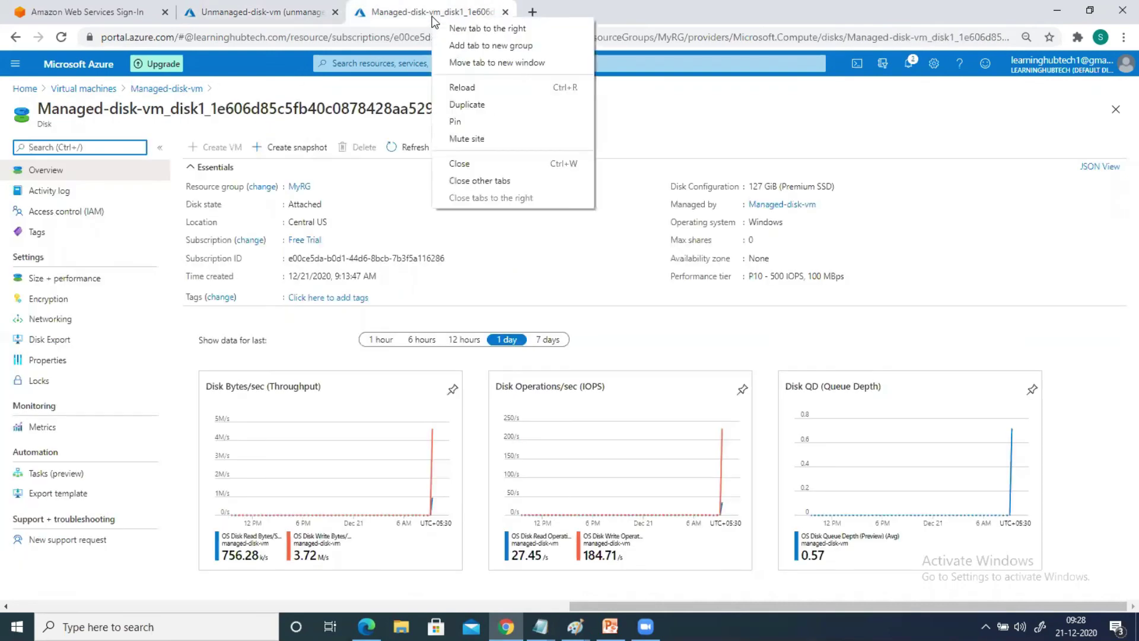
left_click(476, 108)
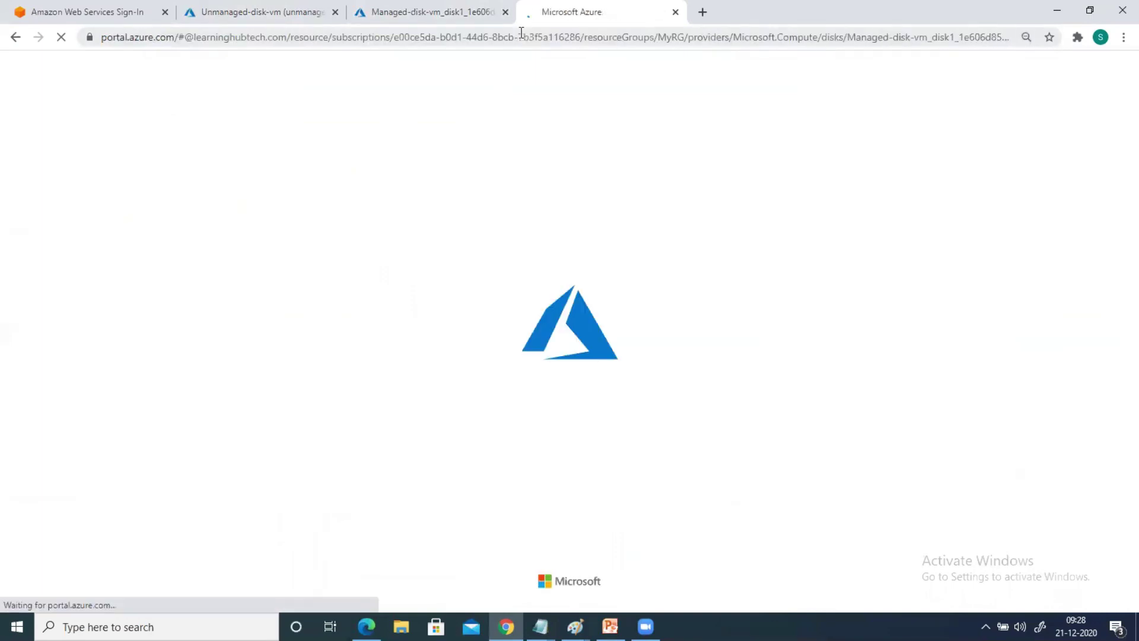
left_click(451, 64)
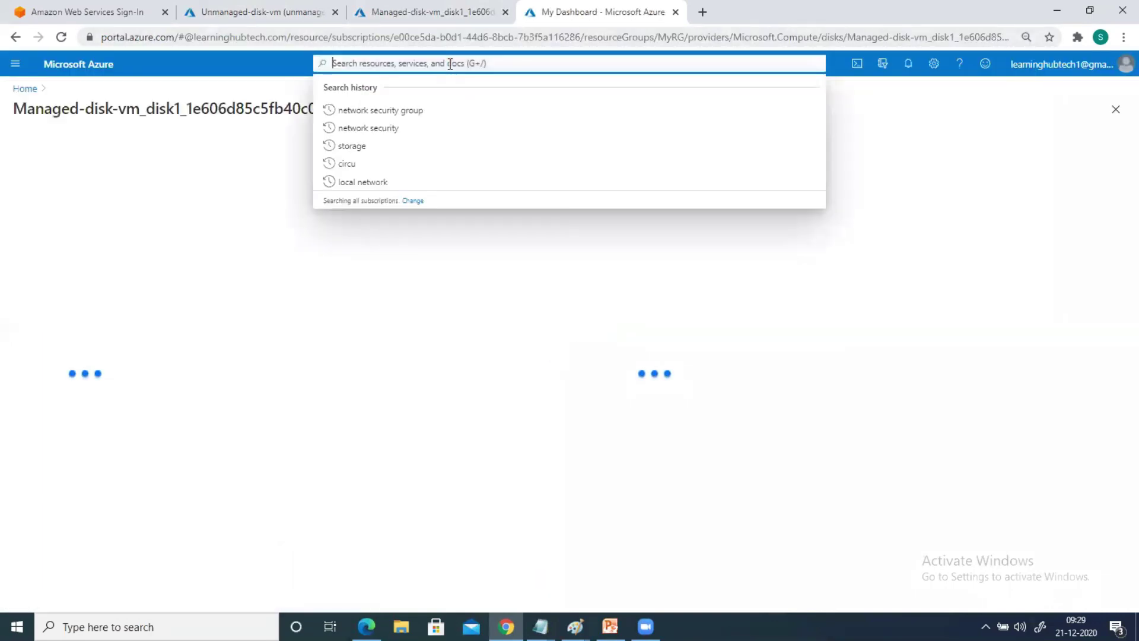
type("torag")
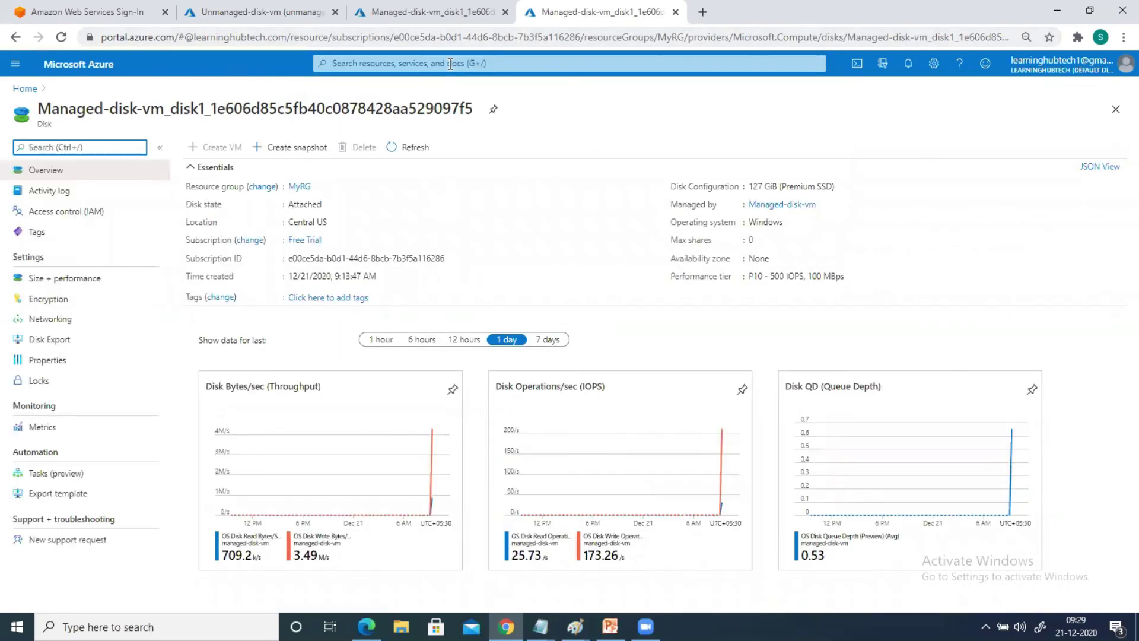
left_click(453, 63)
type("s")
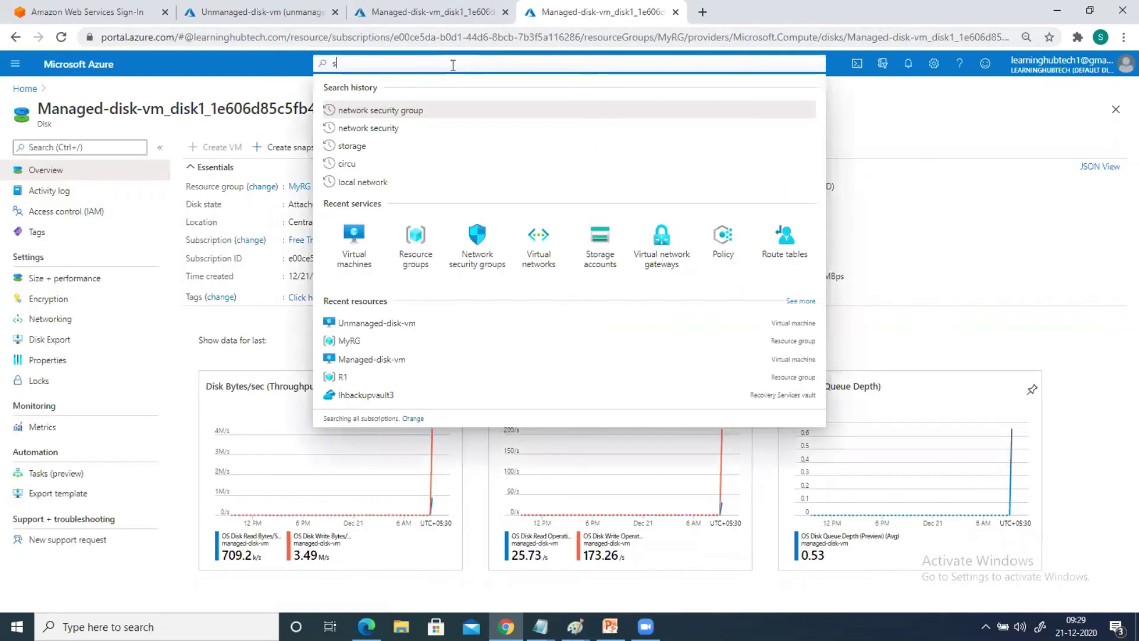
type("torage")
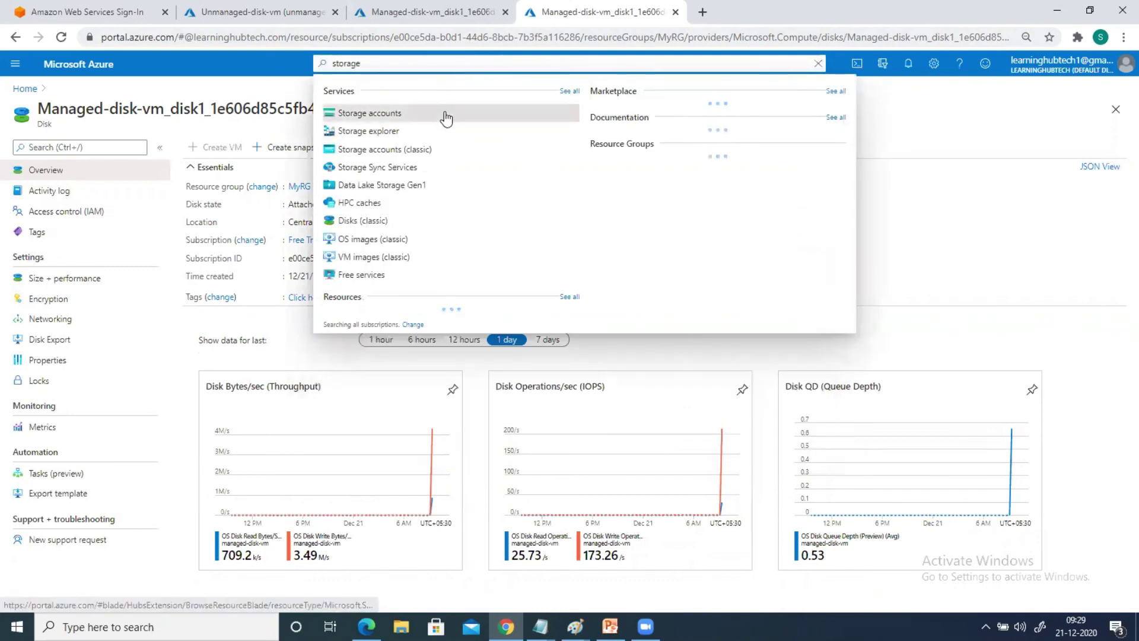
left_click(445, 113)
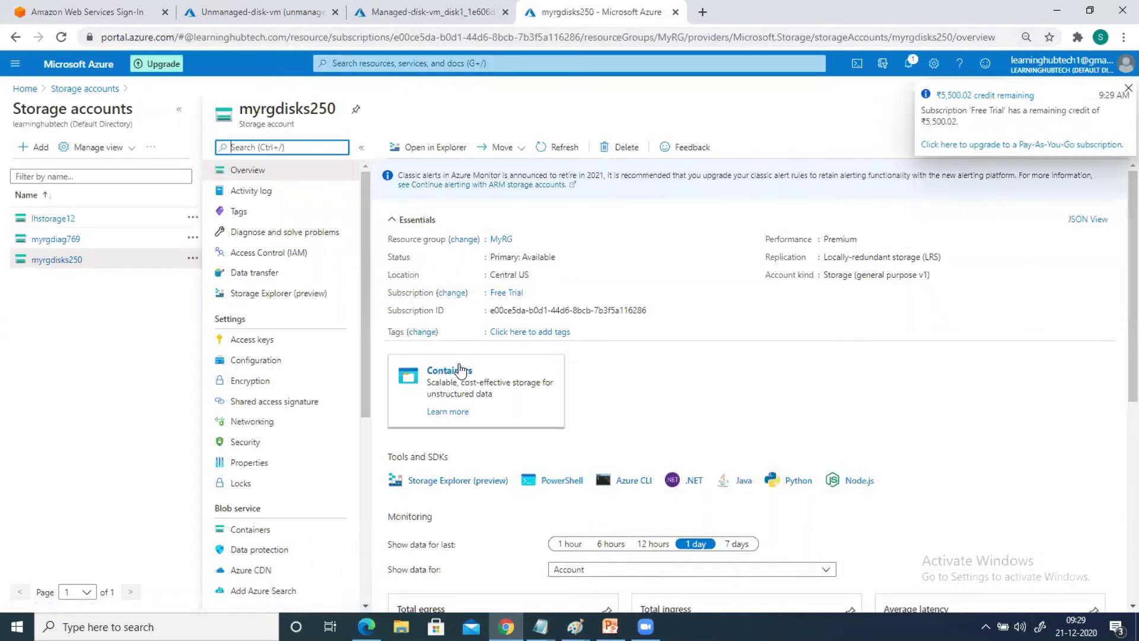
Open myrgdisks250's vhds container, select the .vhd blob, then return to the managed disk page
double_click(450, 371)
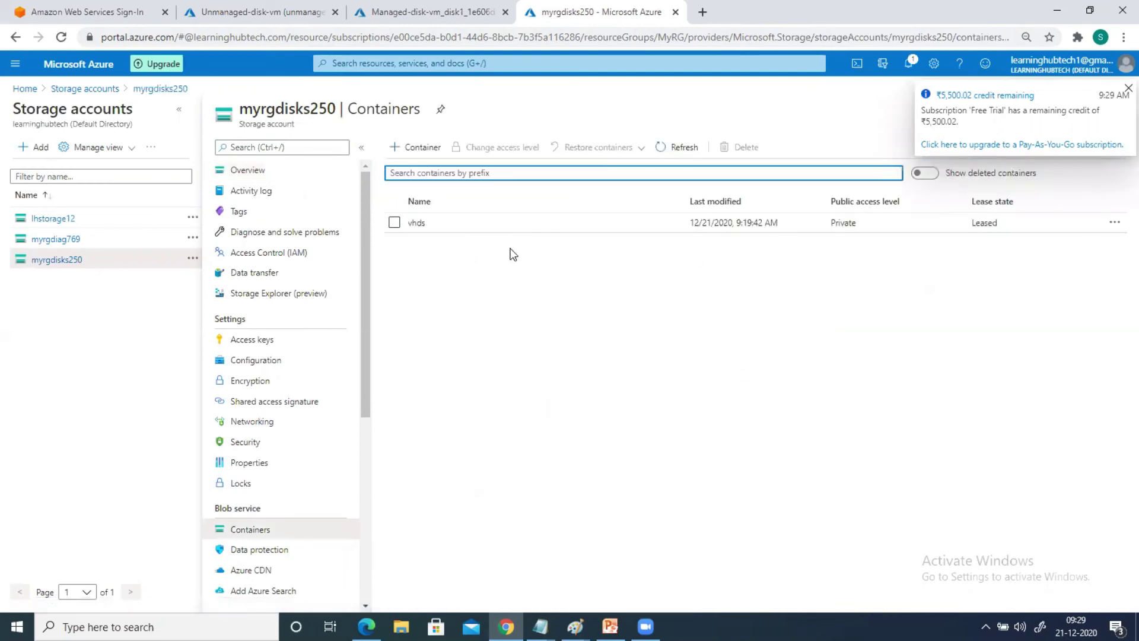
left_click(415, 223)
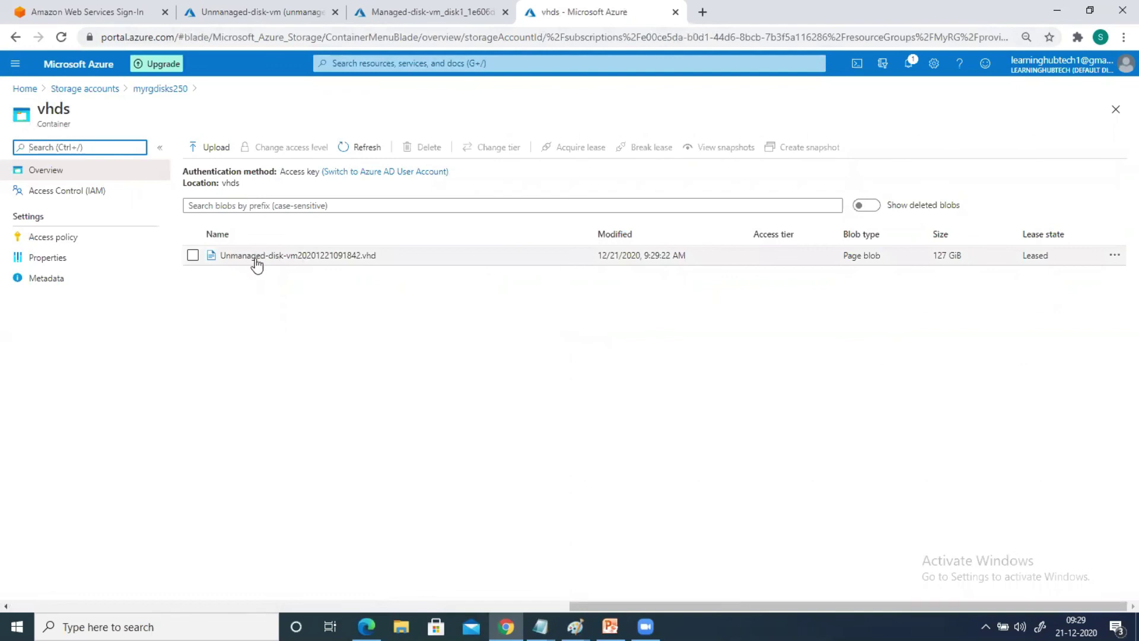
left_click(193, 255)
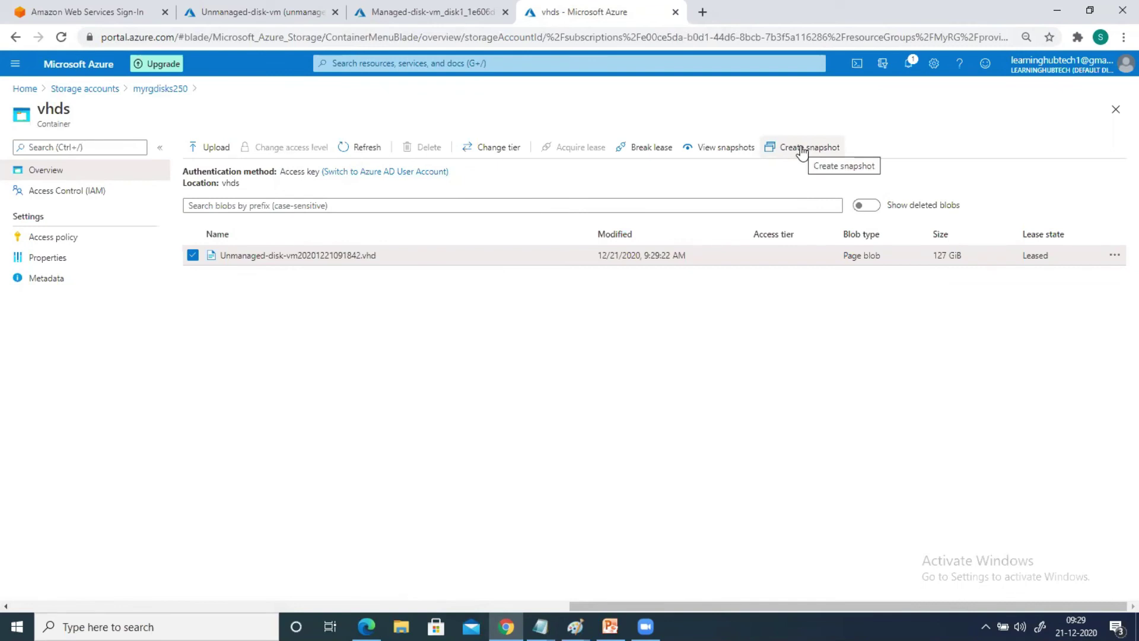
left_click(323, 9)
left_click(415, 12)
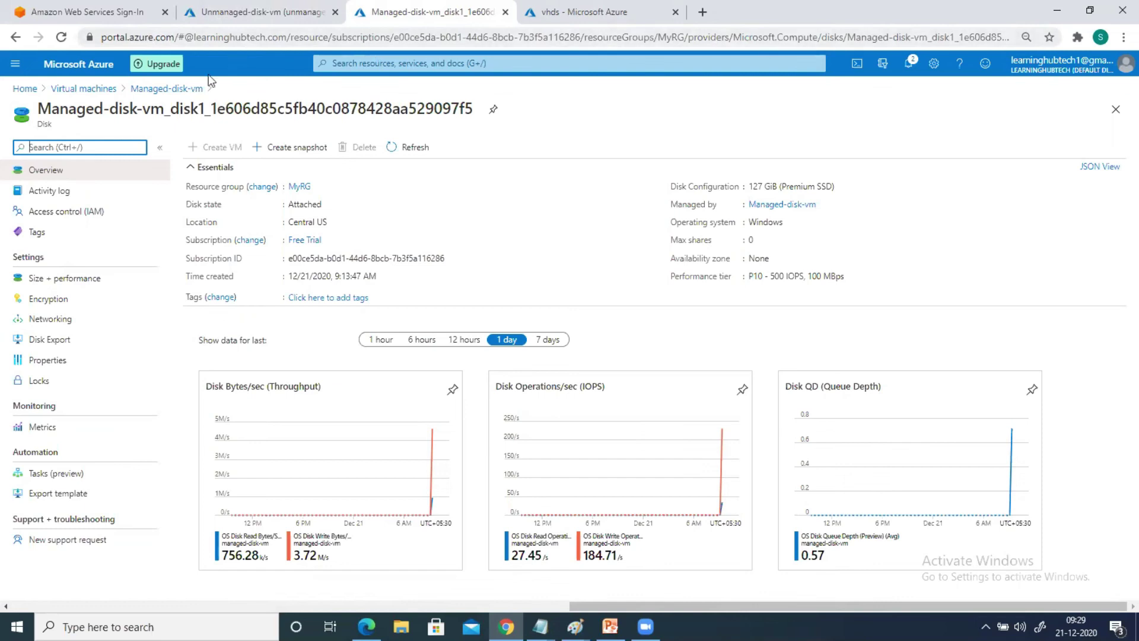
Return to the Virtual machines list and open the Managed-disk-vm overview
left_click(76, 90)
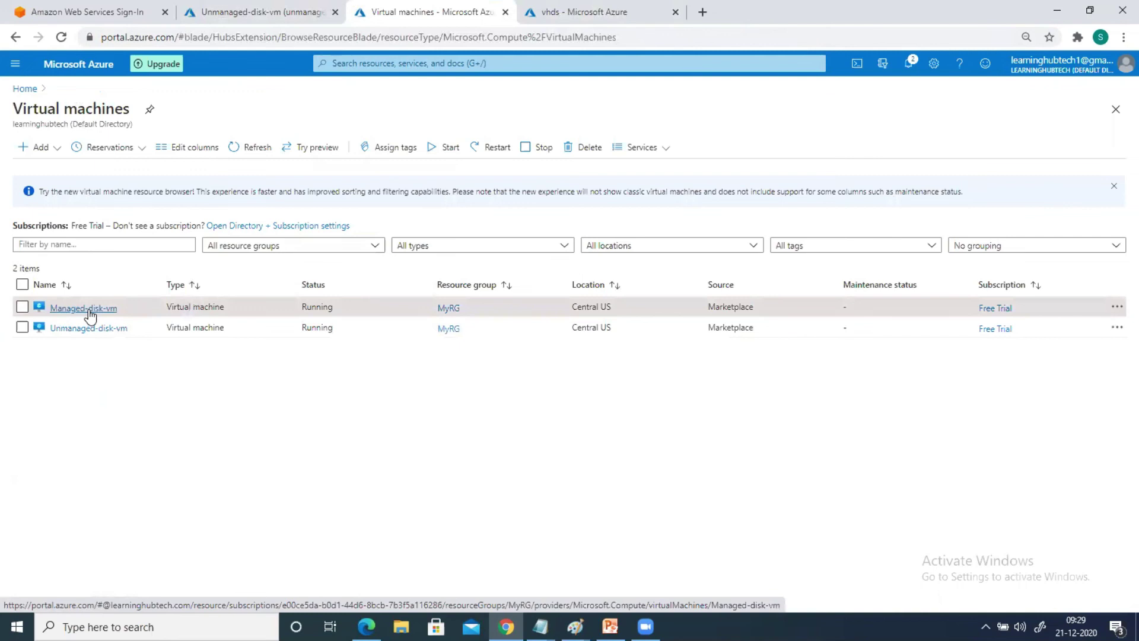
left_click(89, 308)
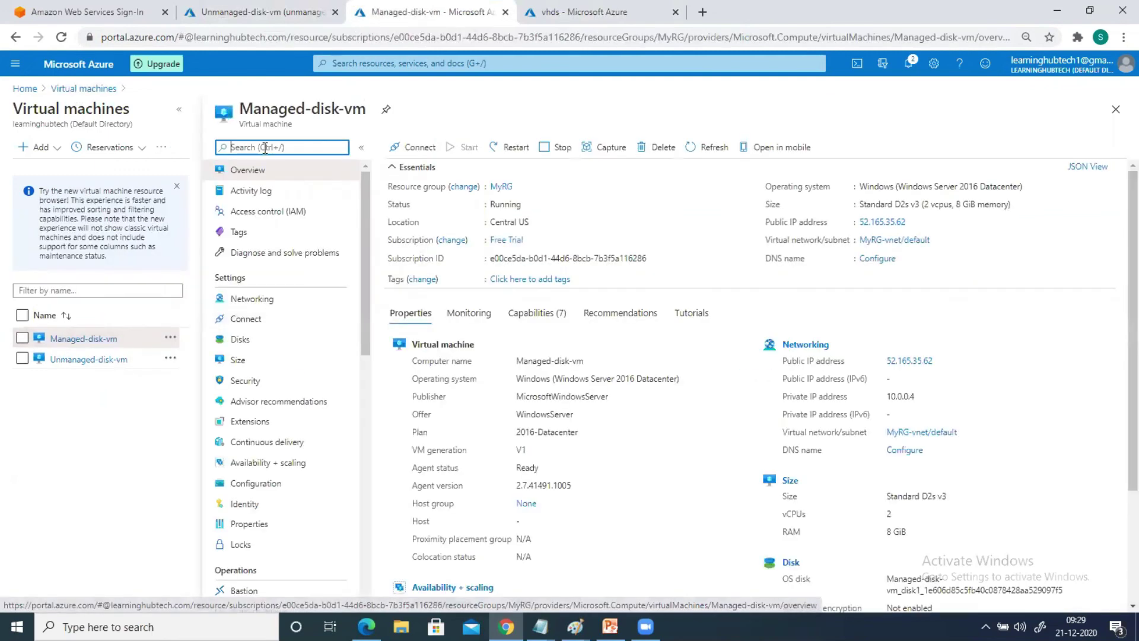
left_click(606, 156)
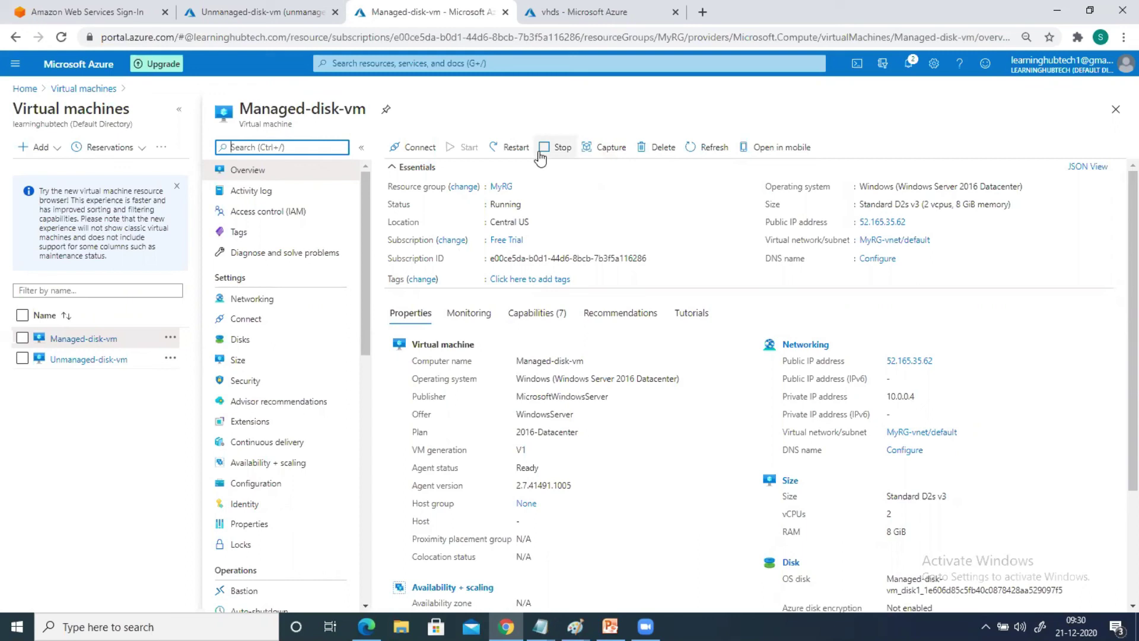
On the other tab, open the Unmanaged-disk-vm overview from the Virtual machines list
left_click(269, 13)
left_click(99, 91)
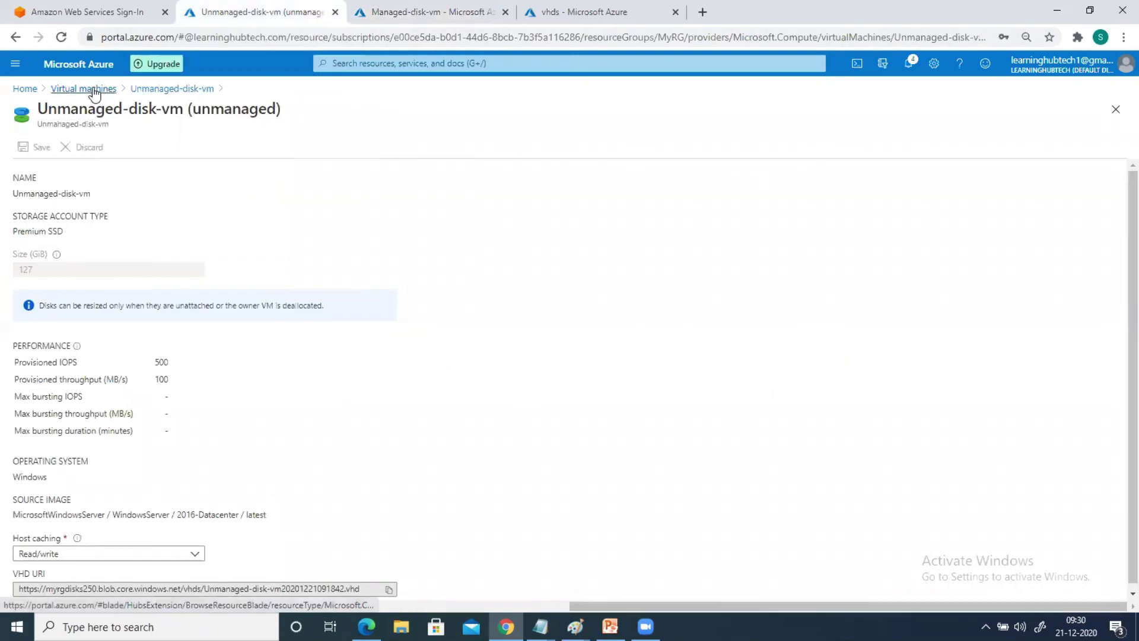
left_click(82, 330)
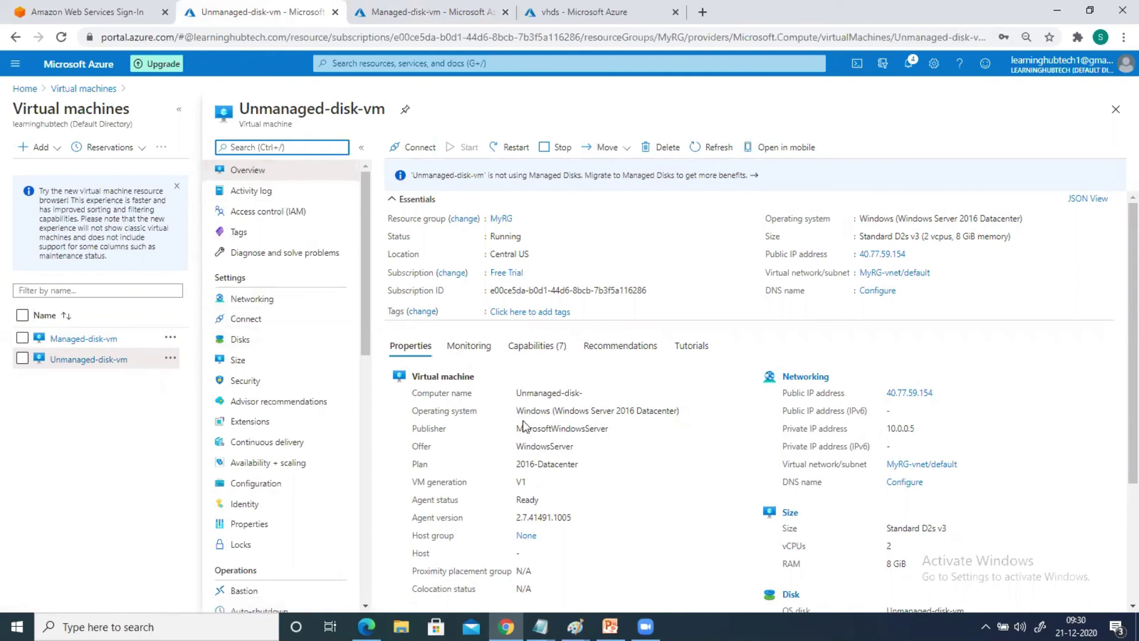
In Paint, draw two large rectangles side by side, left and right
mouse_move(575, 626)
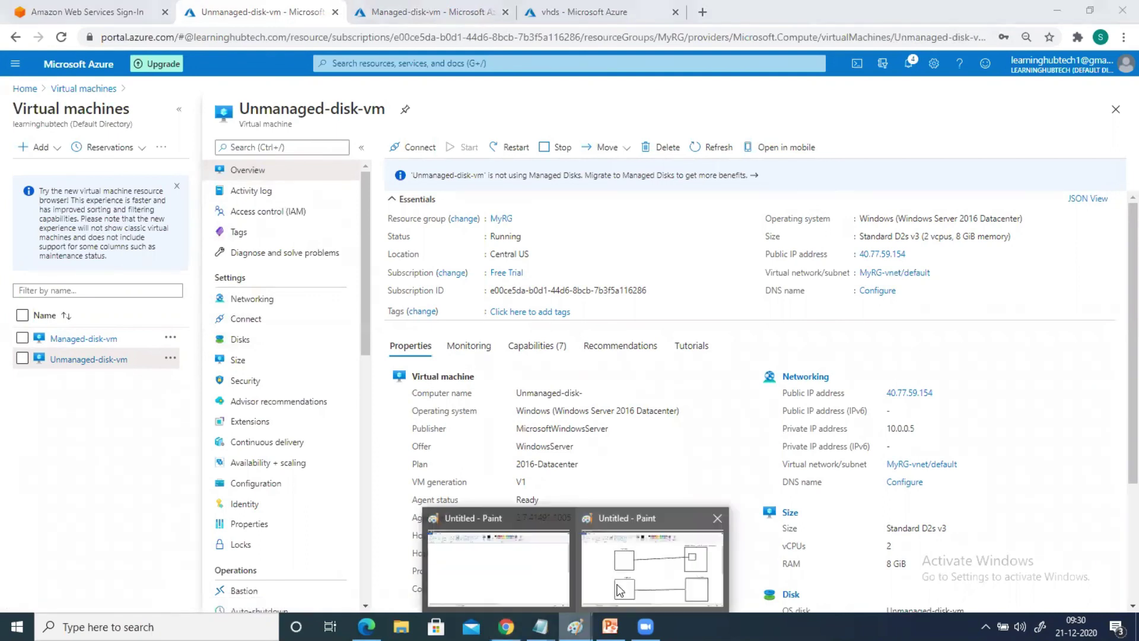
left_click(652, 560)
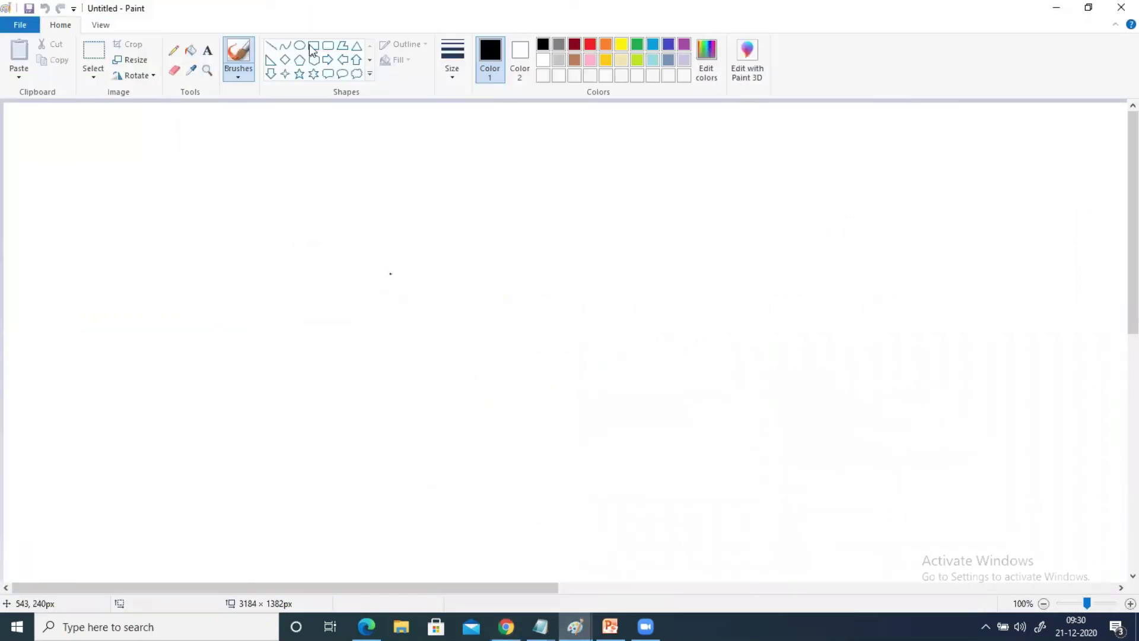
left_click(311, 48)
left_click_drag(184, 156, 352, 307)
left_click_drag(736, 148, 888, 287)
left_click_drag(850, 251, 847, 256)
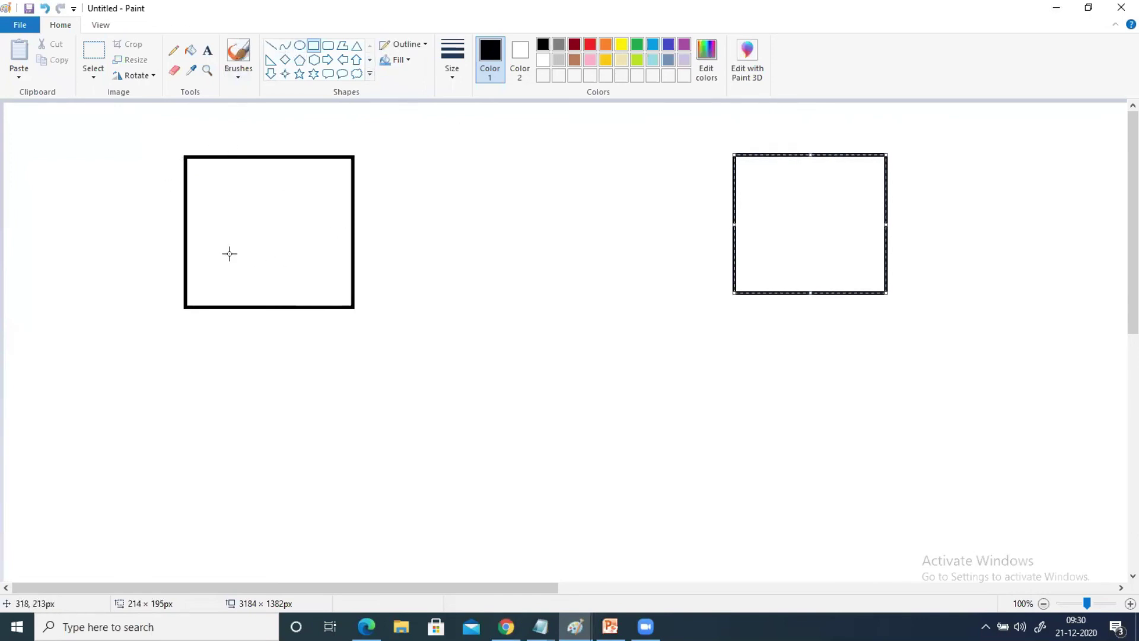
left_click(313, 48)
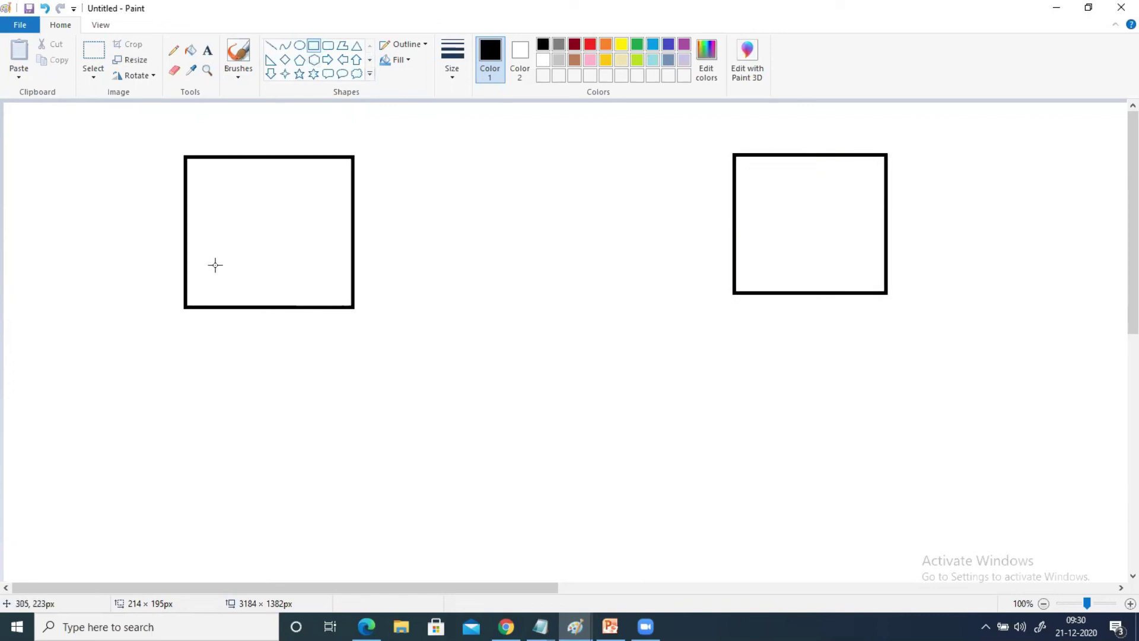
Draw two small squares inside each large box, then minimize Paint
left_click_drag(201, 260, 241, 295)
left_click(329, 390)
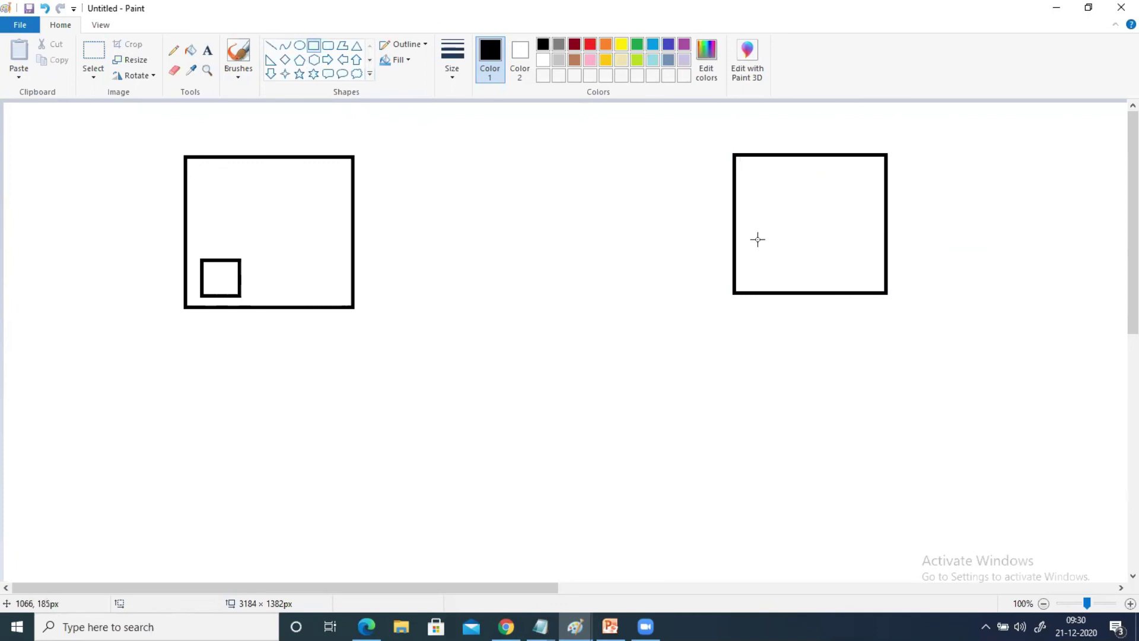
left_click_drag(753, 246, 794, 283)
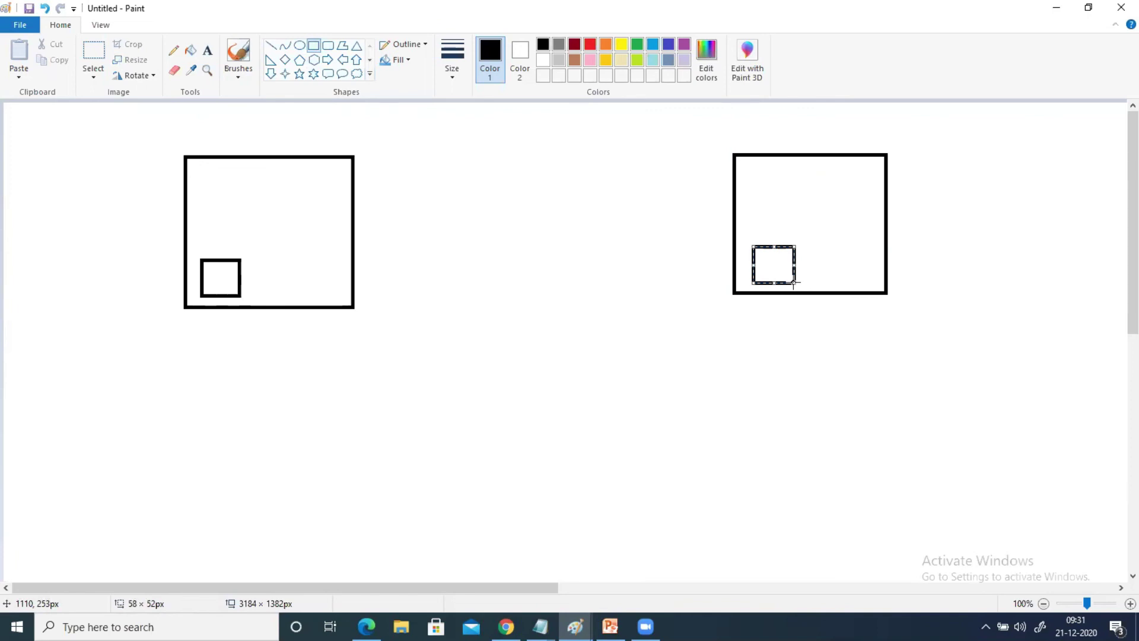
left_click(595, 347)
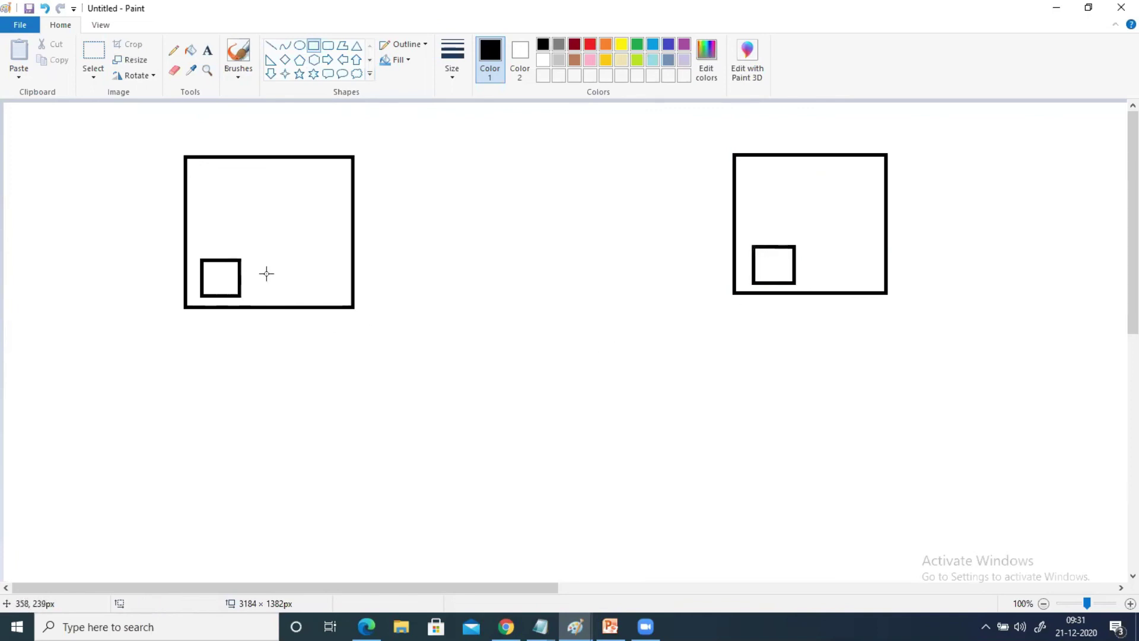
left_click_drag(268, 259, 302, 294)
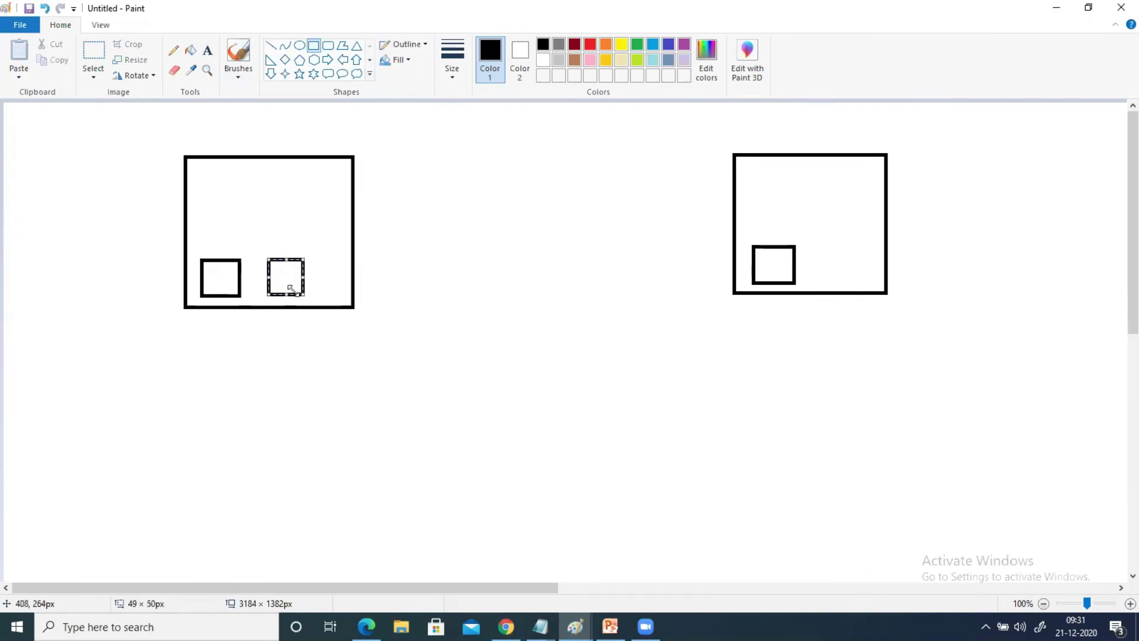
left_click(473, 330)
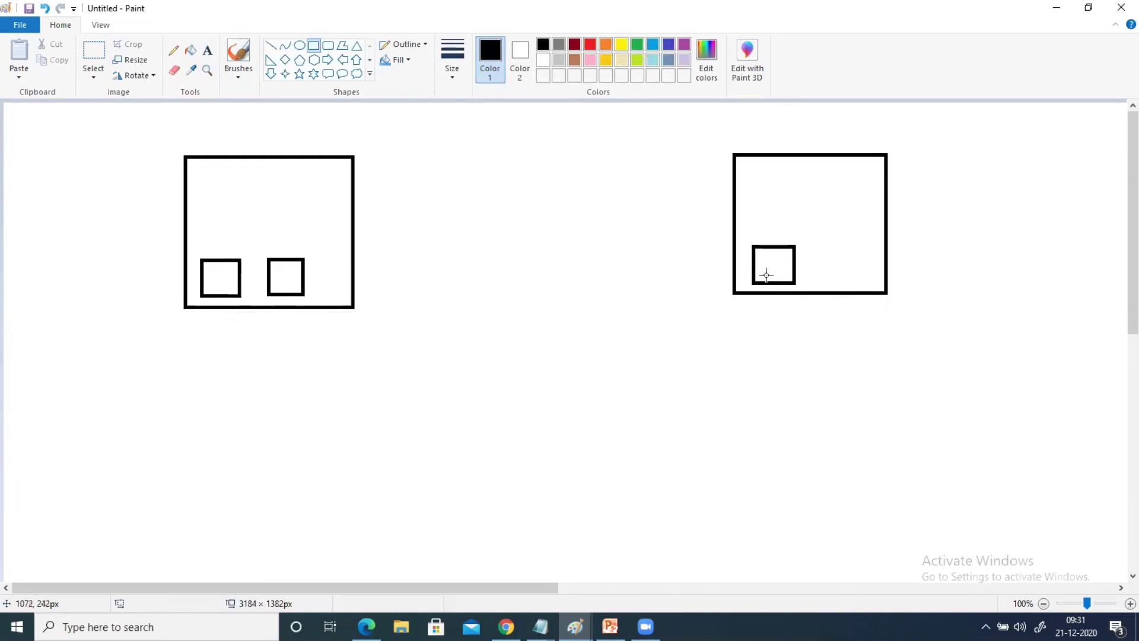
left_click_drag(816, 249, 853, 283)
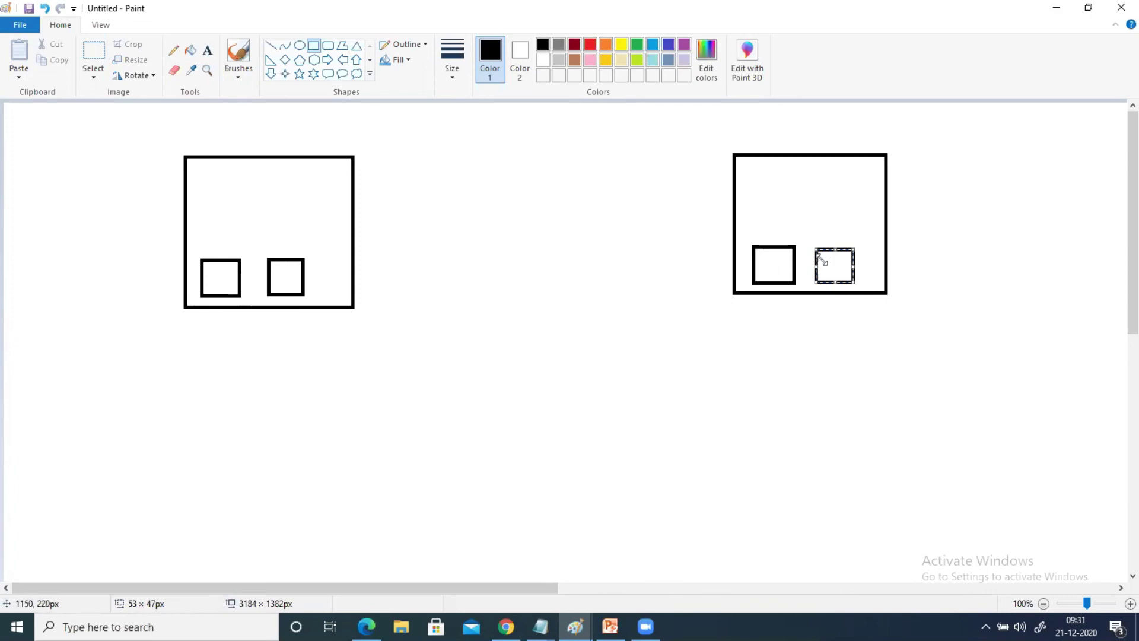
left_click(1056, 7)
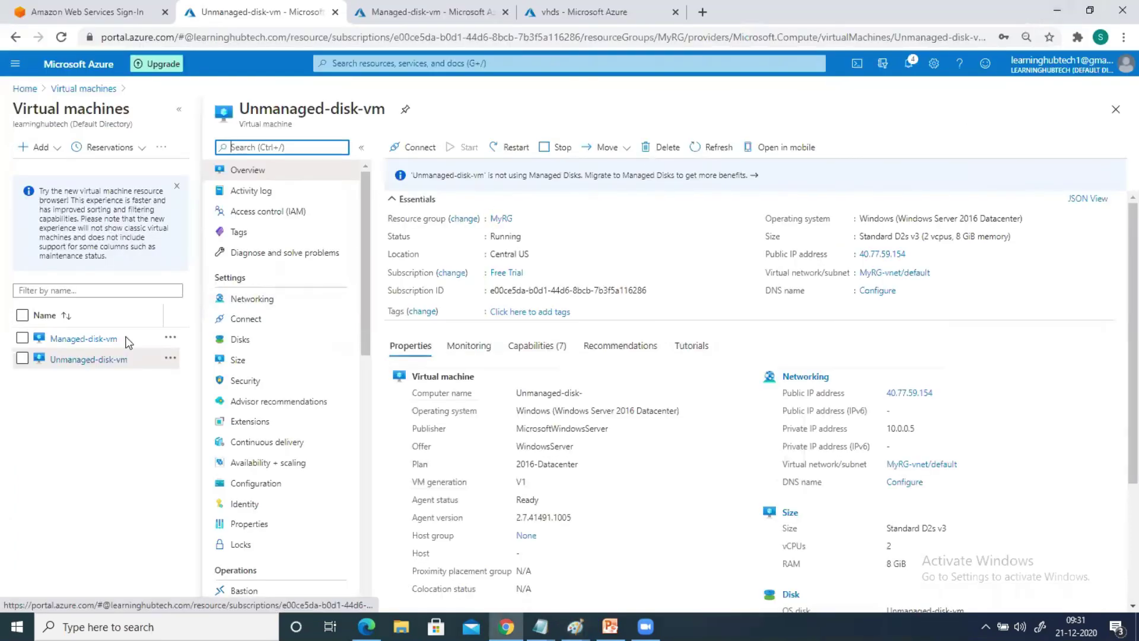
Show Managed-disk-vm's Disks page with its 127 GiB Premium SSD OS disk, then search the portal for 'dis'
left_click(65, 344)
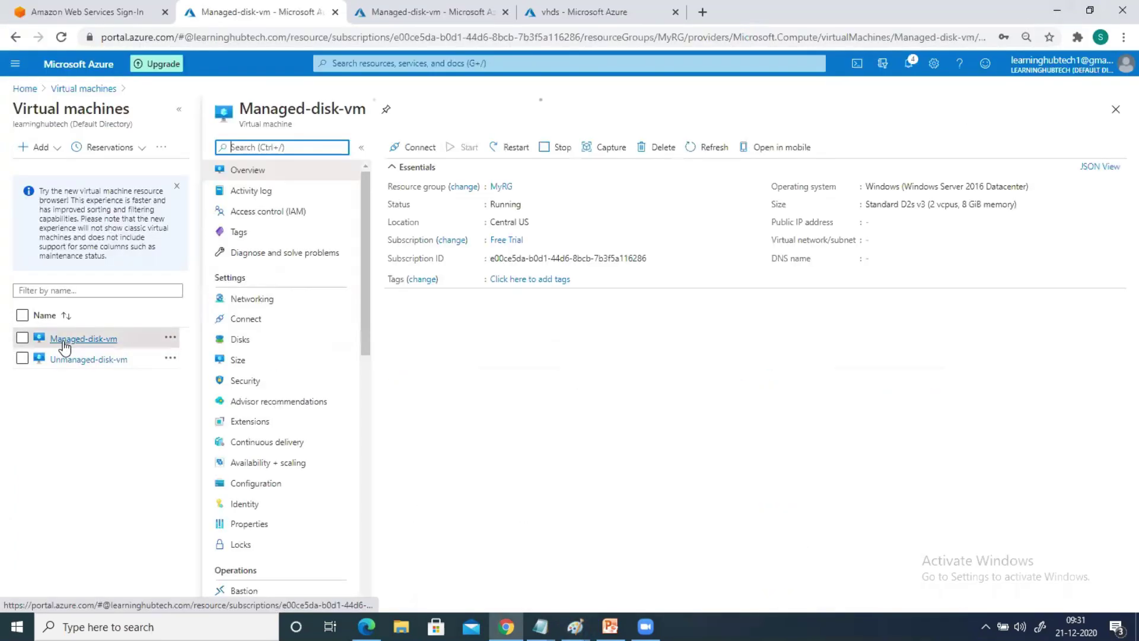
left_click(240, 339)
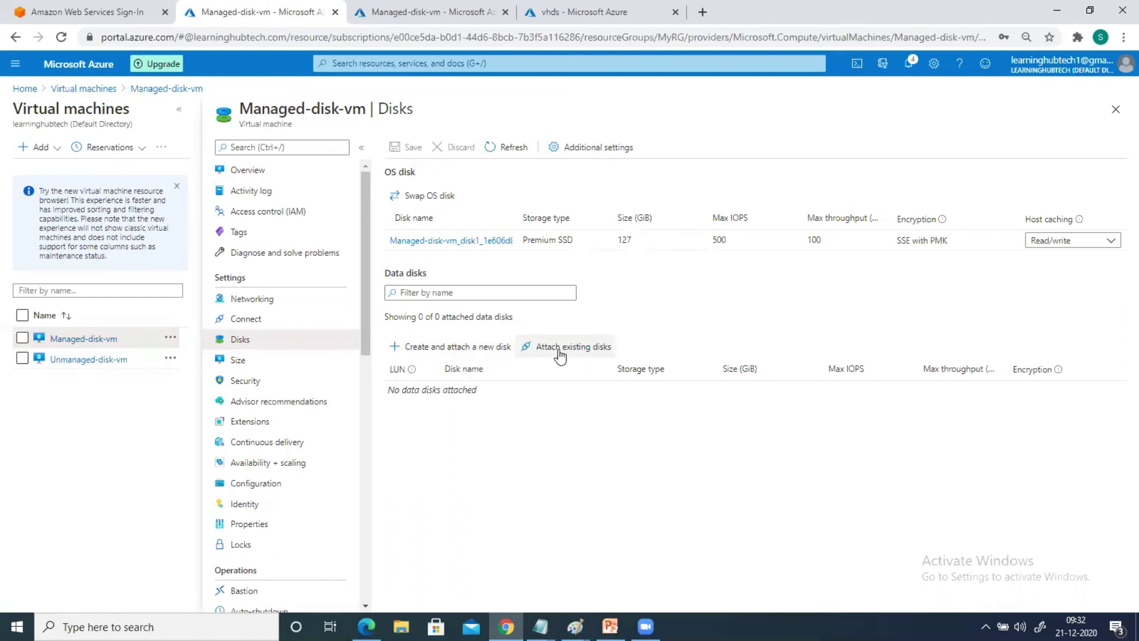
left_click(370, 65)
type("dis")
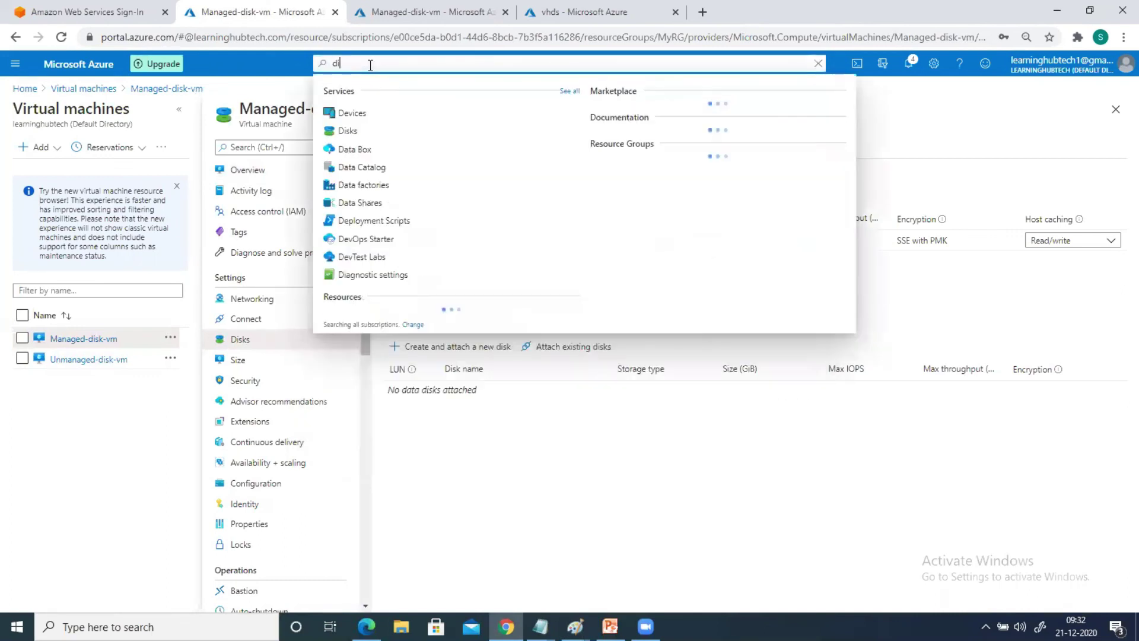